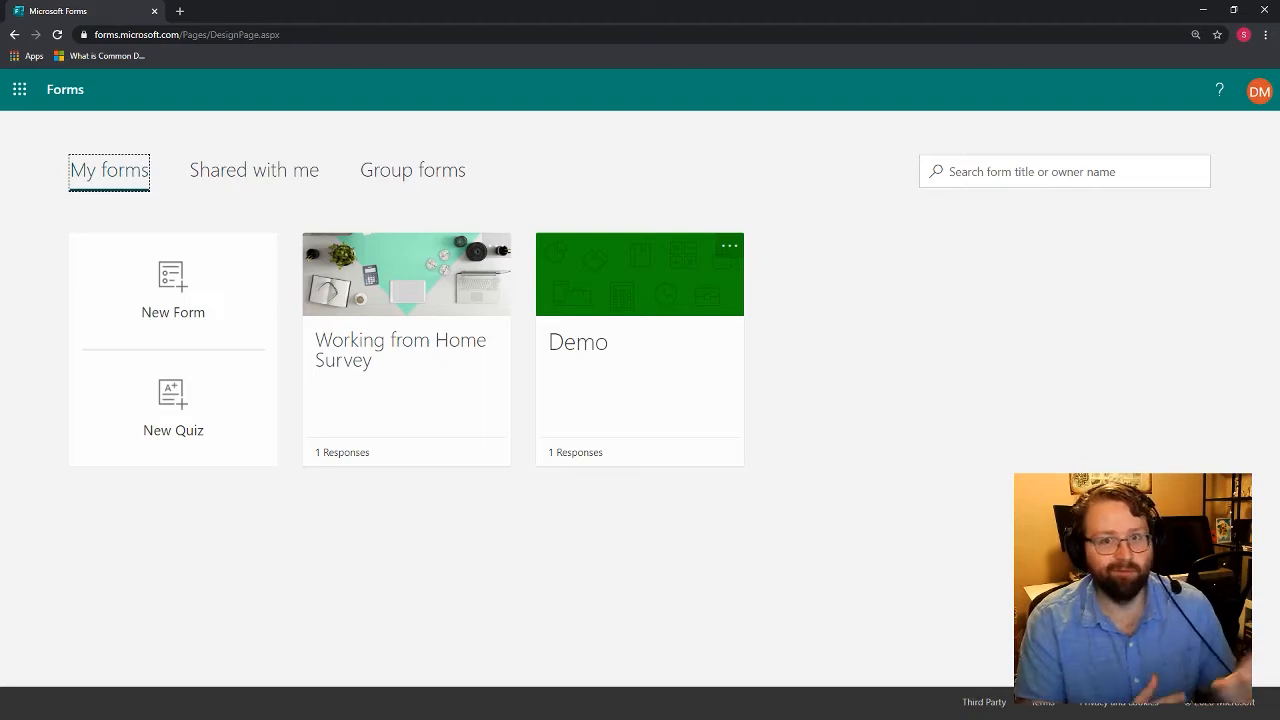
{"action": "key", "text": "Tab"}
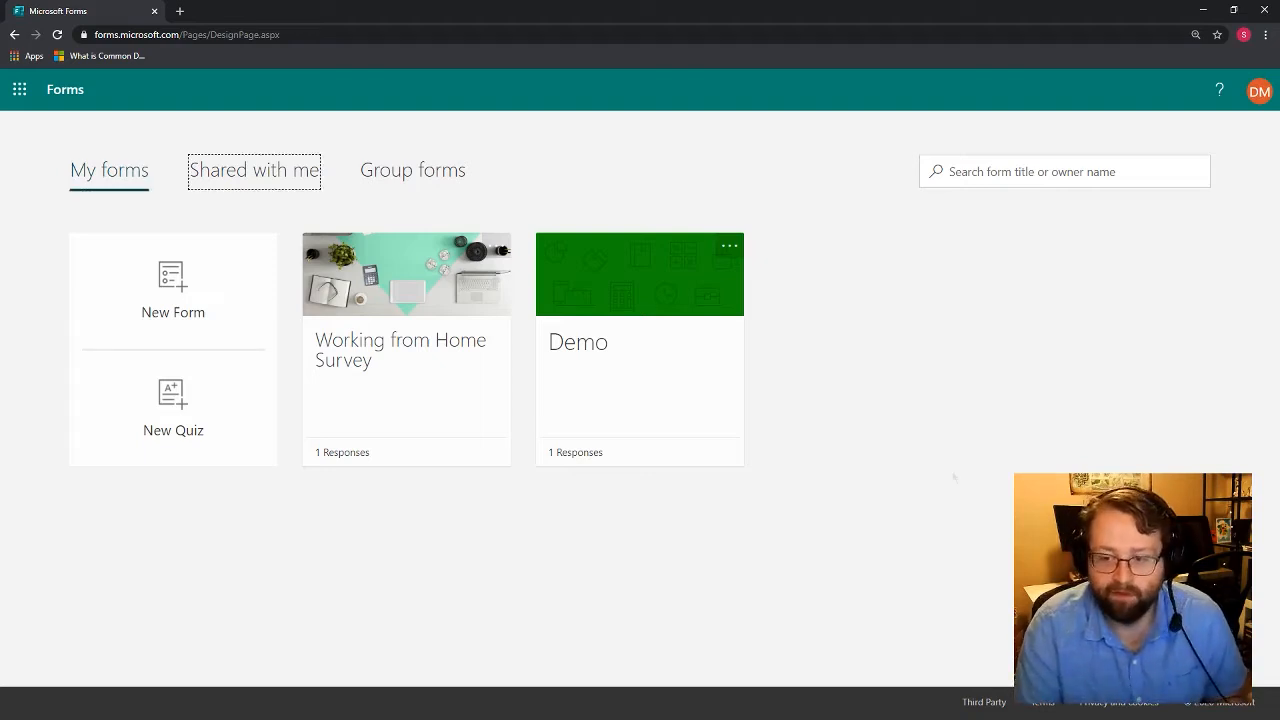
{"action": "left_click", "coordinate": [951, 476]}
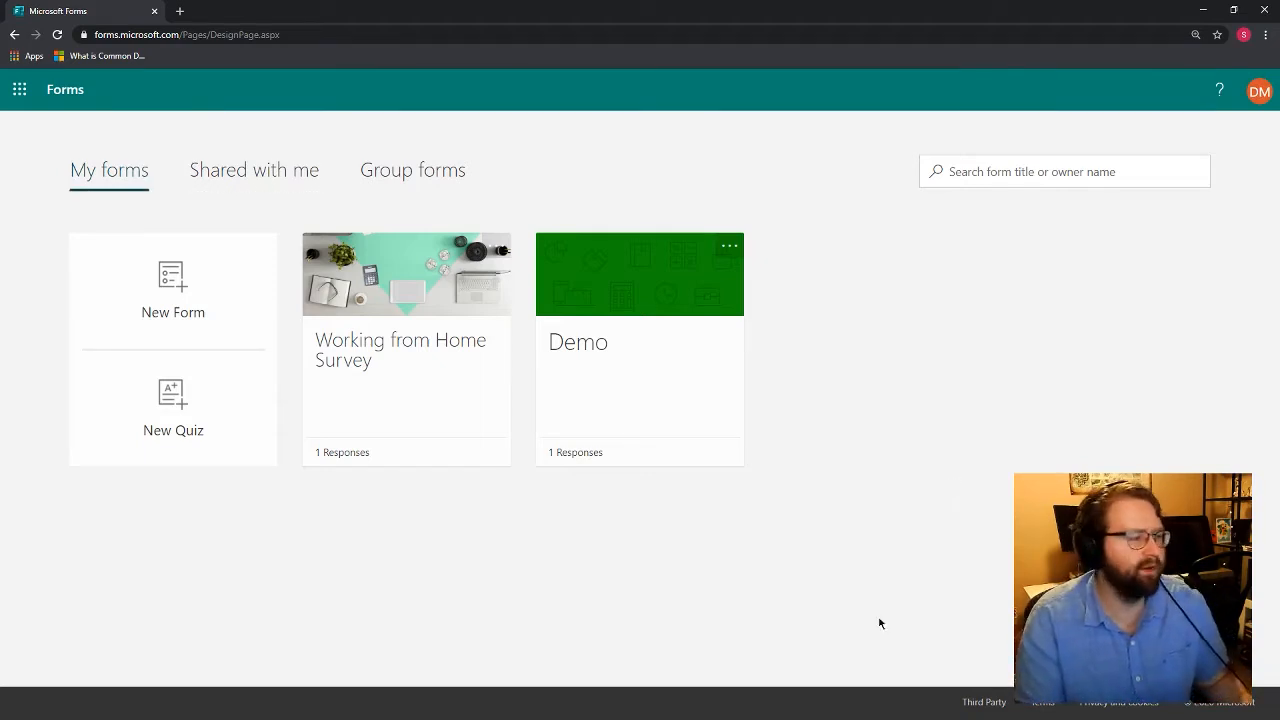
Step: Create a new blank form and title it "Fruits Survey"
{"action": "left_click", "coordinate": [183, 328]}
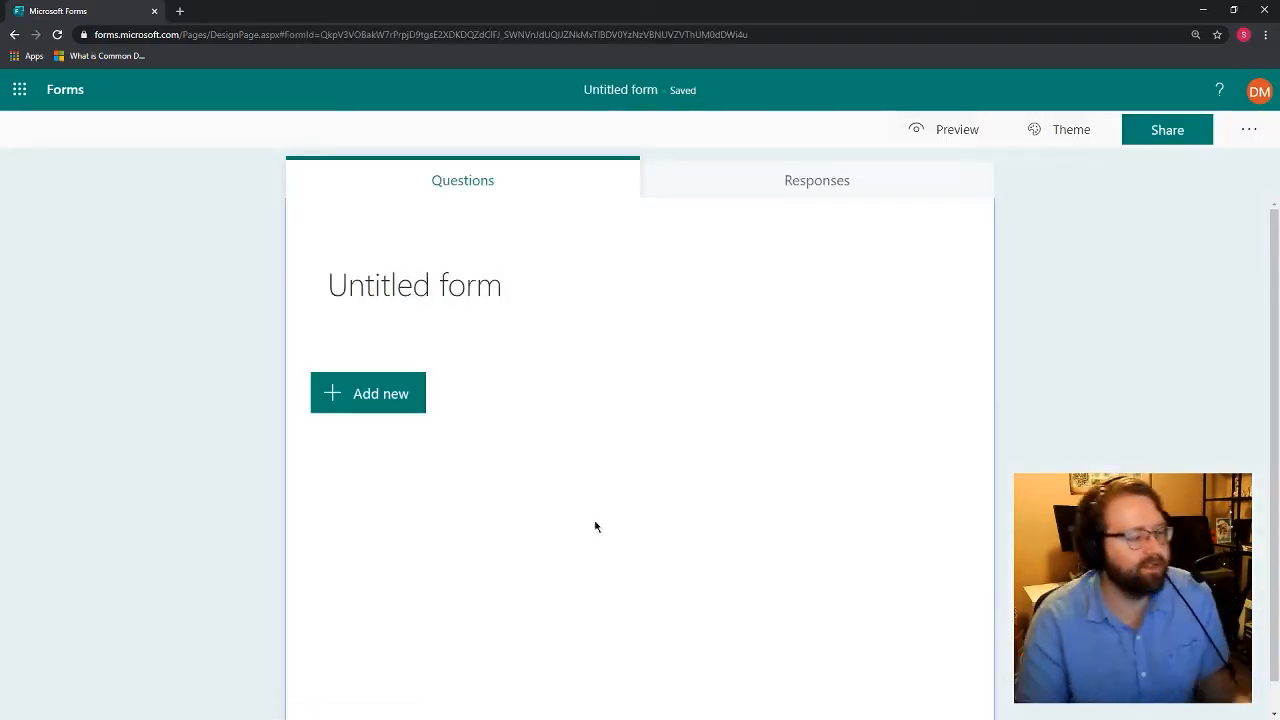
{"action": "left_click", "coordinate": [480, 292]}
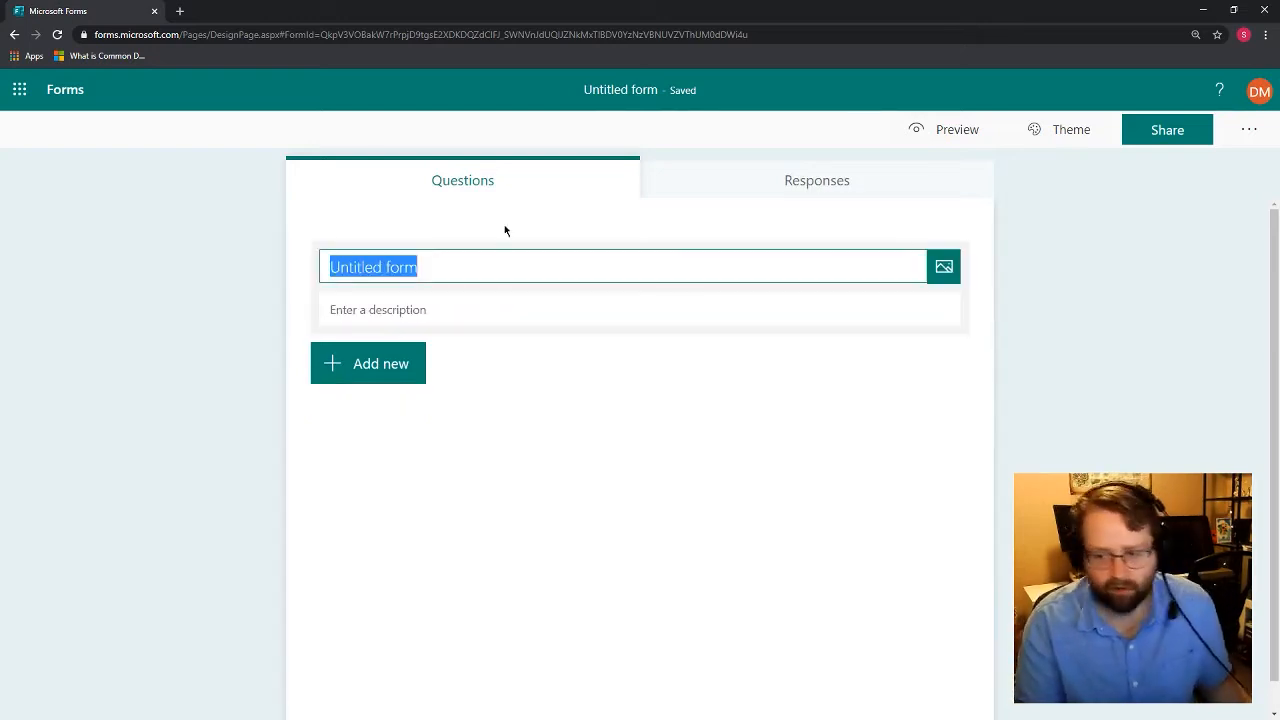
{"action": "type", "text": "Fruits "}
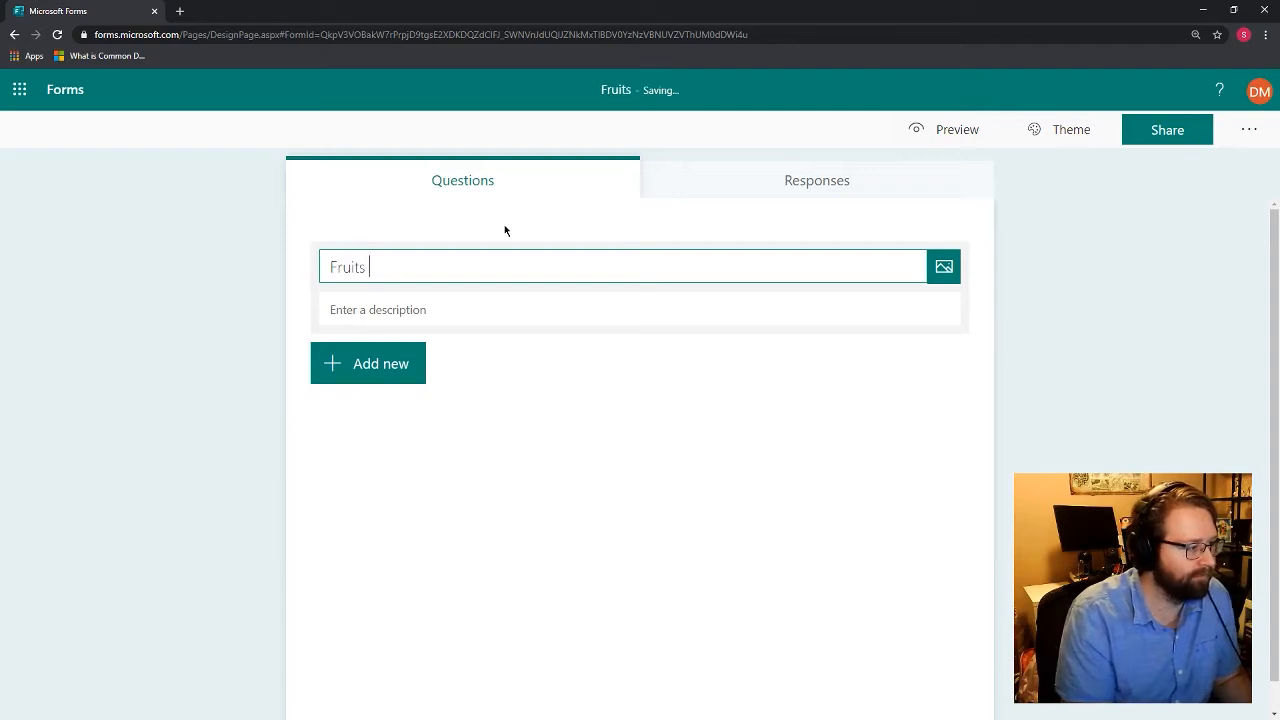
{"action": "type", "text": "Survey"}
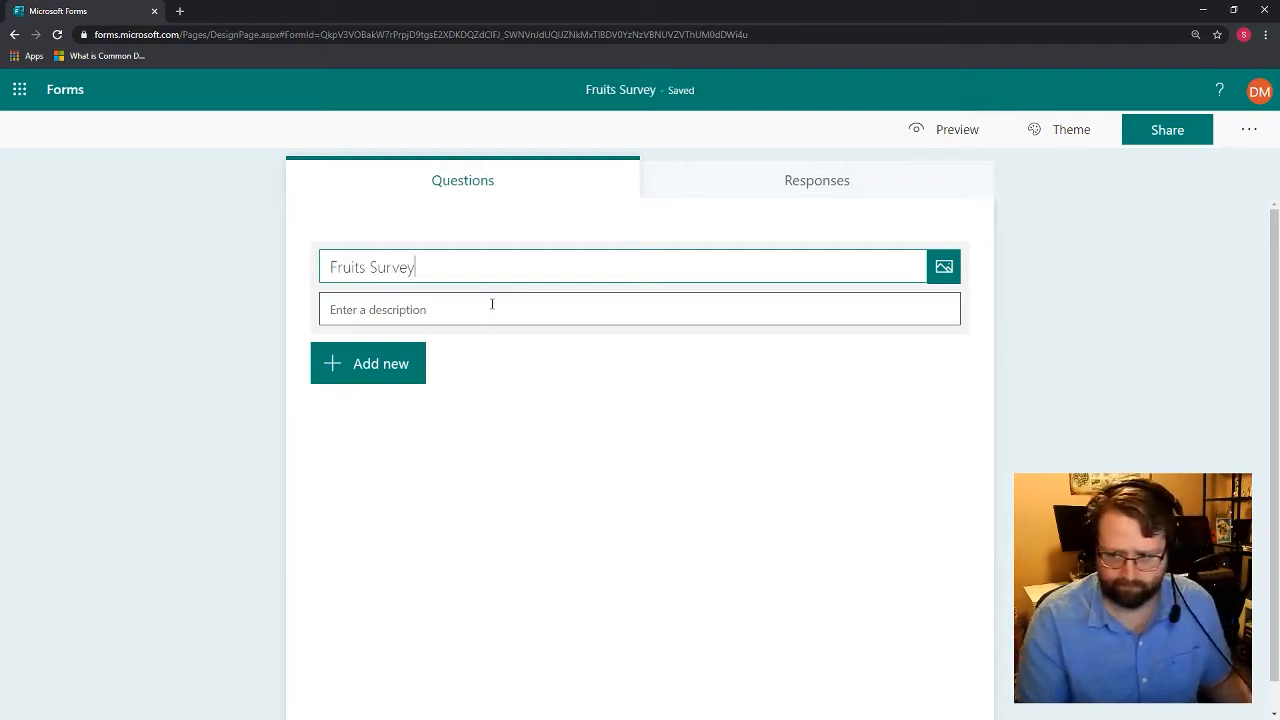
Step: Add the form description "A survey to find out people's favourite fruits."
{"action": "left_click", "coordinate": [491, 304]}
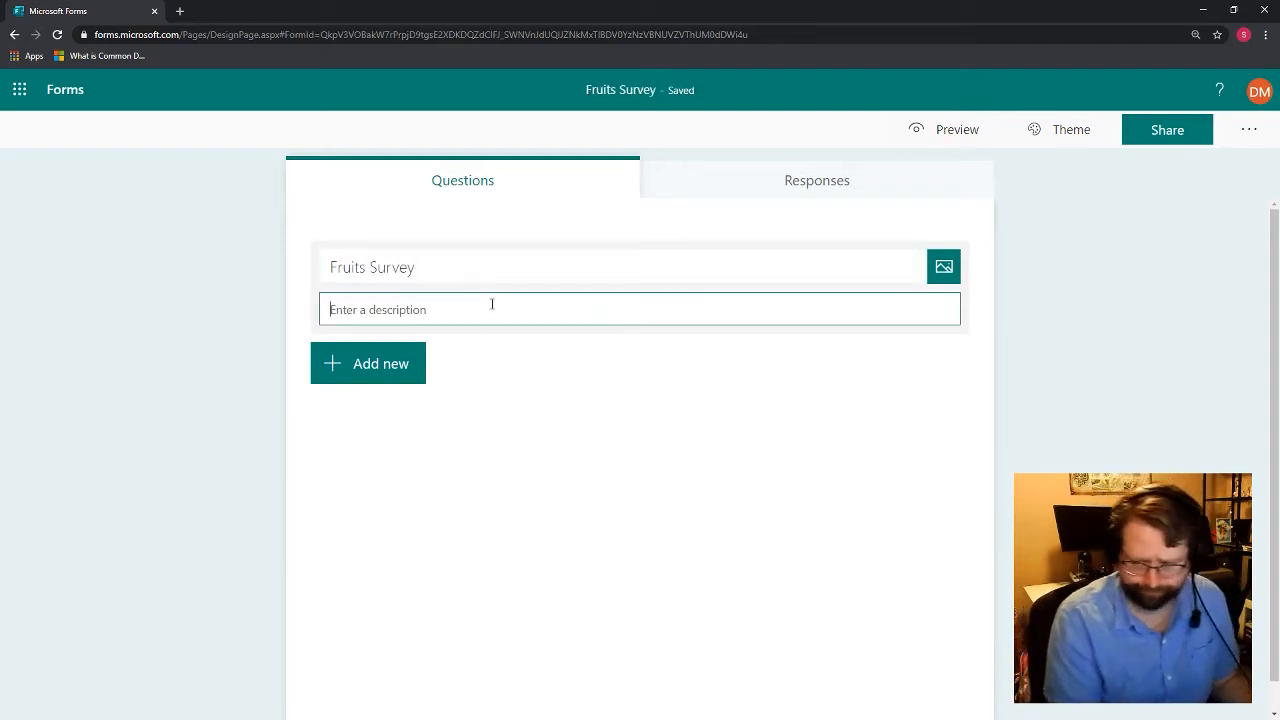
{"action": "type", "text": "A survey "}
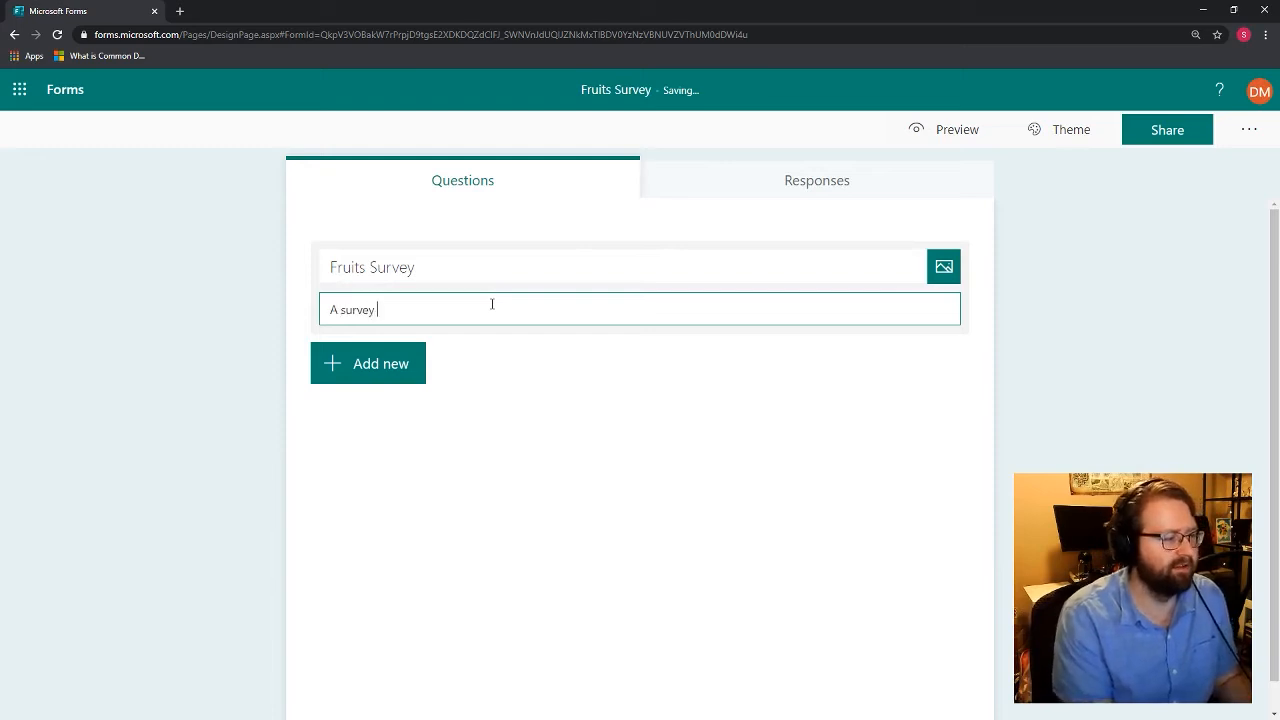
{"action": "type", "text": "to find out peo"}
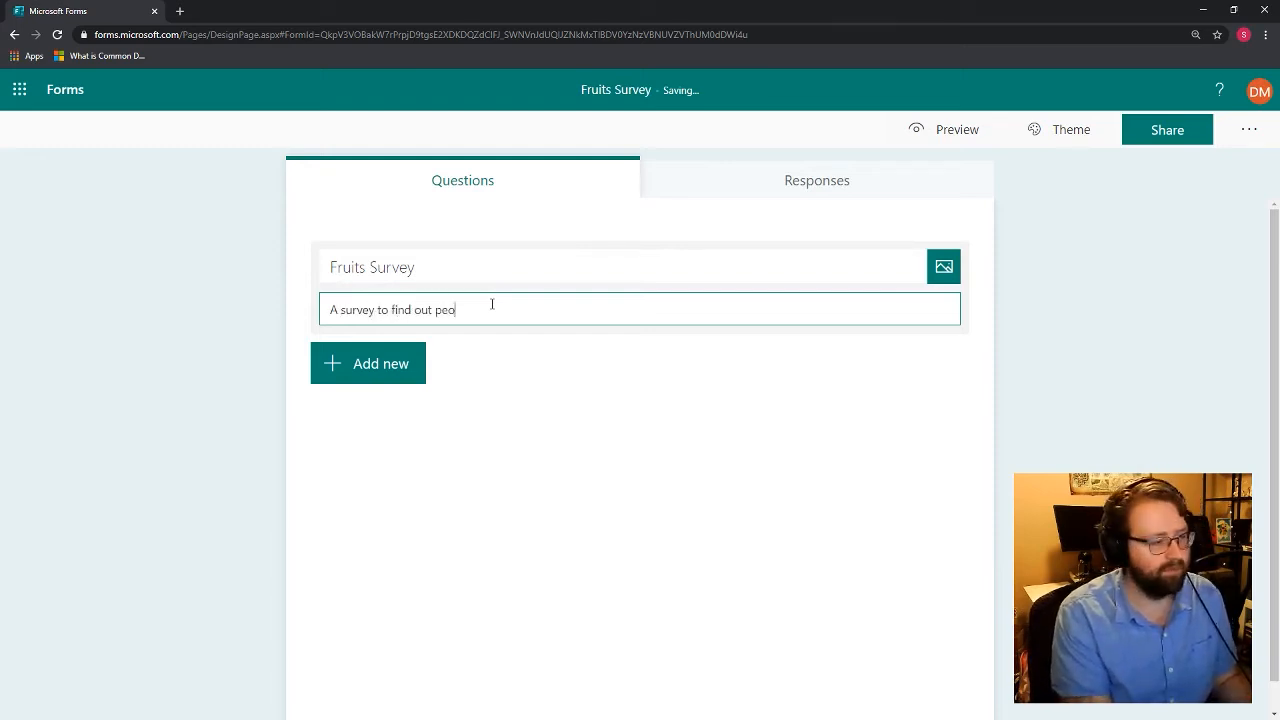
{"action": "type", "text": "ple's favourit"}
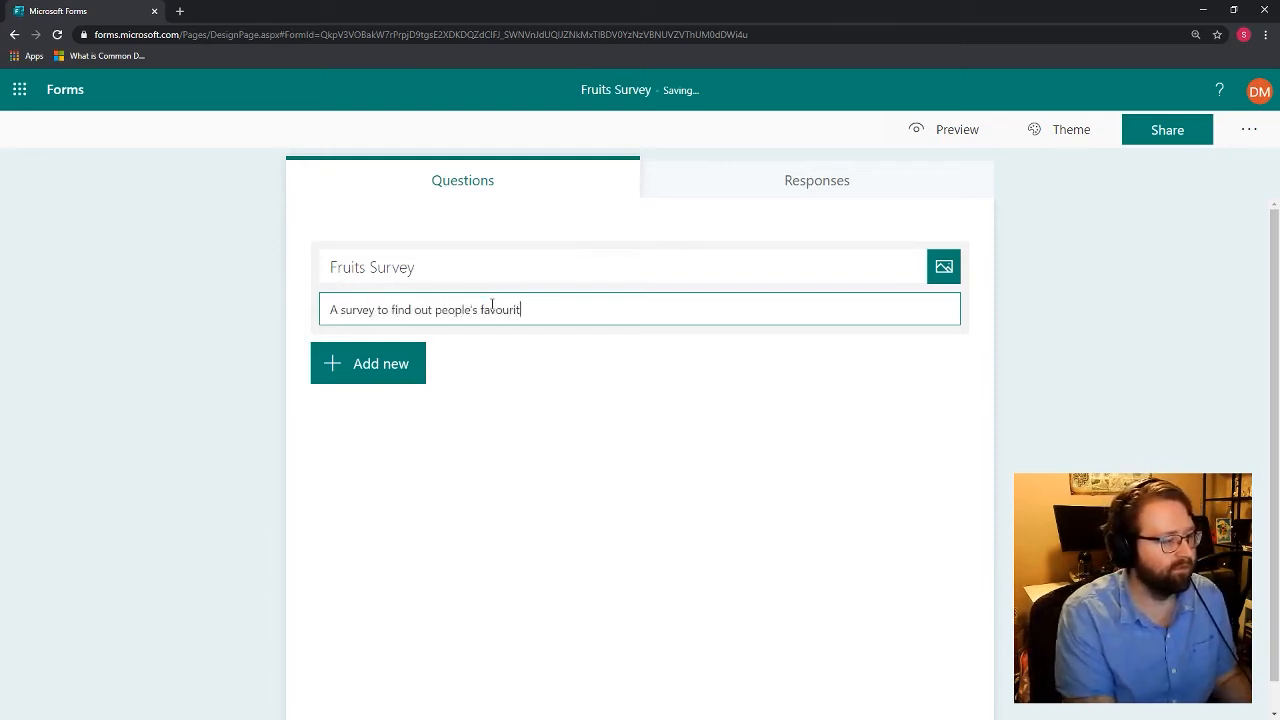
{"action": "type", "text": "e fruits."}
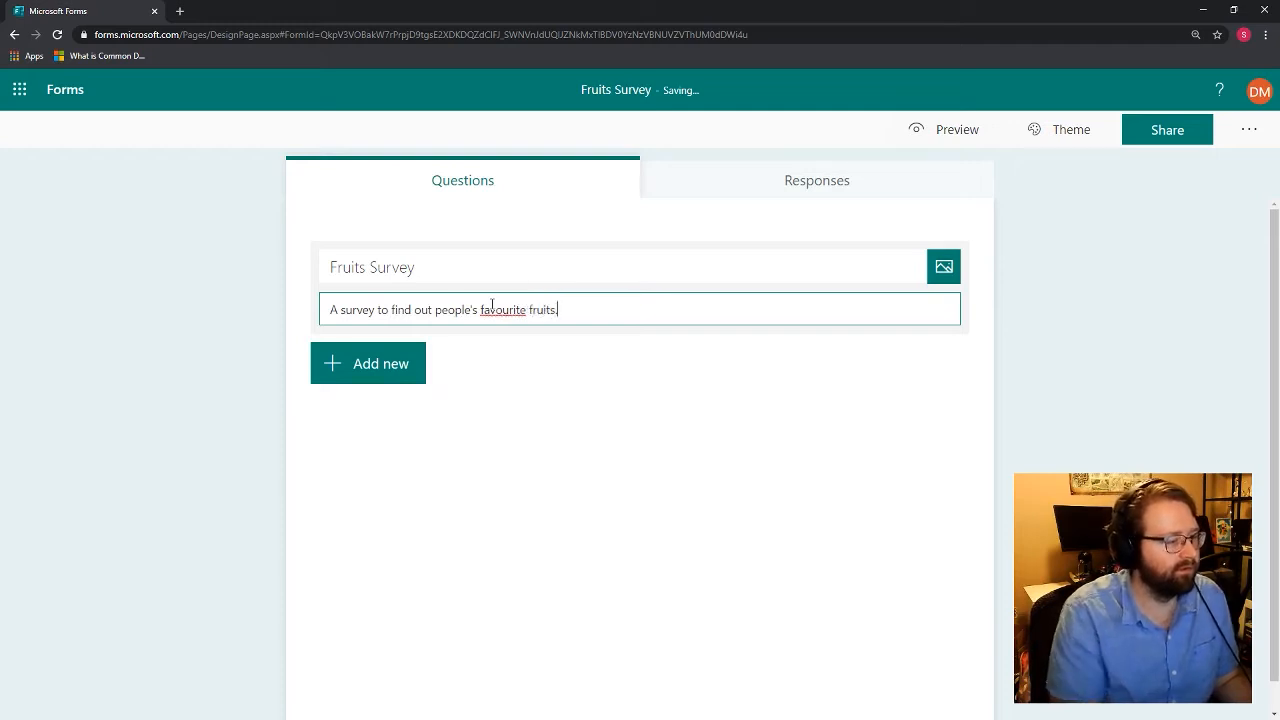
{"action": "left_click", "coordinate": [541, 345]}
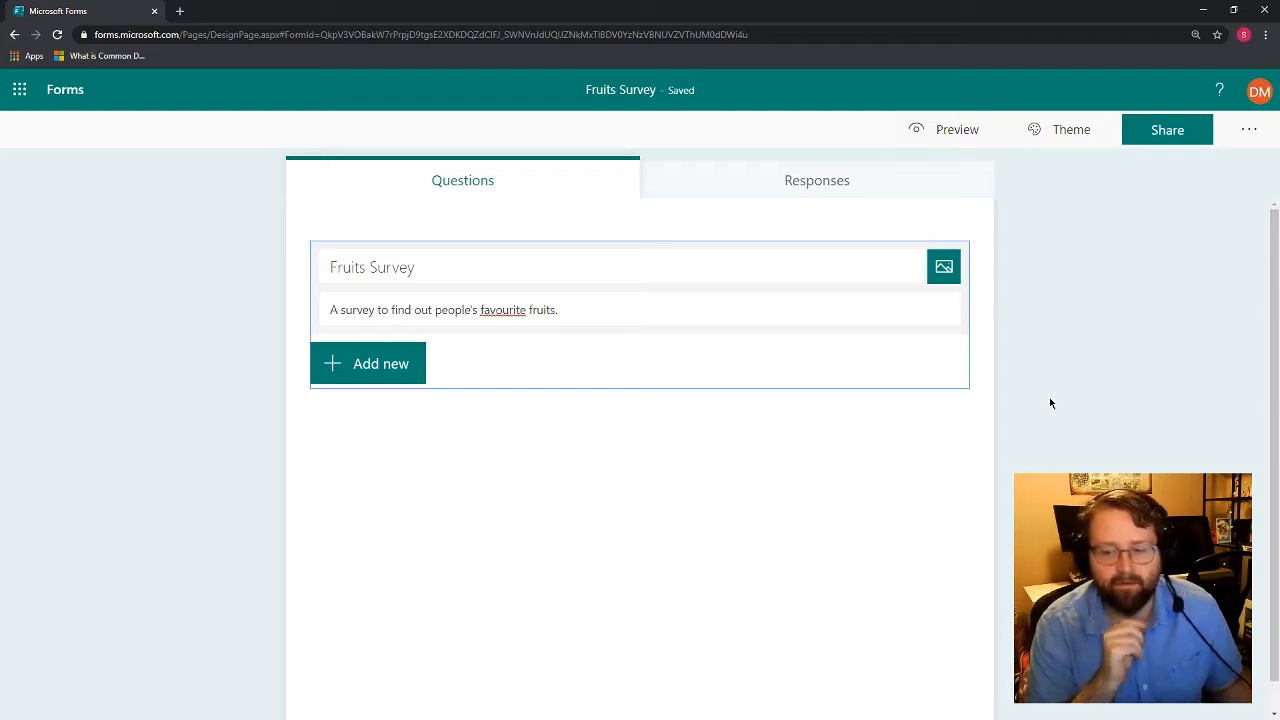
Step: Open the form's settings and examine the sections on who can fill out the form and options for responses
{"action": "left_click", "coordinate": [1237, 141]}
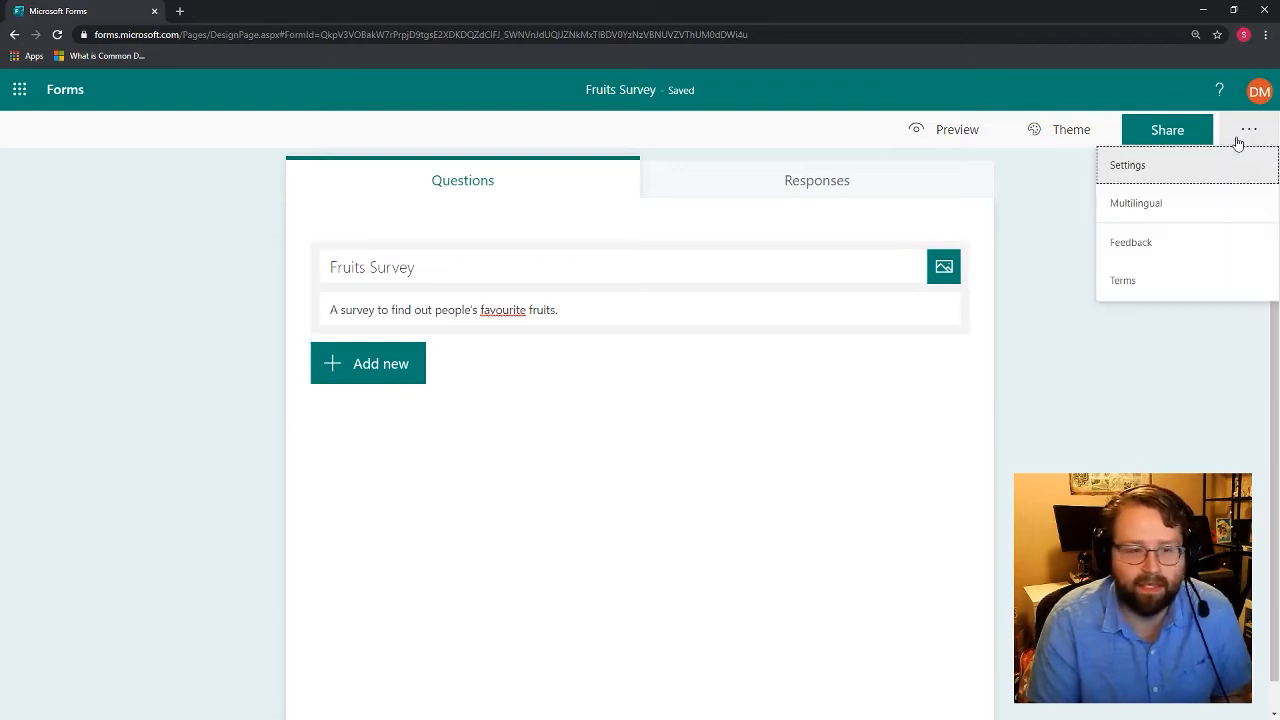
{"action": "left_click", "coordinate": [1134, 168]}
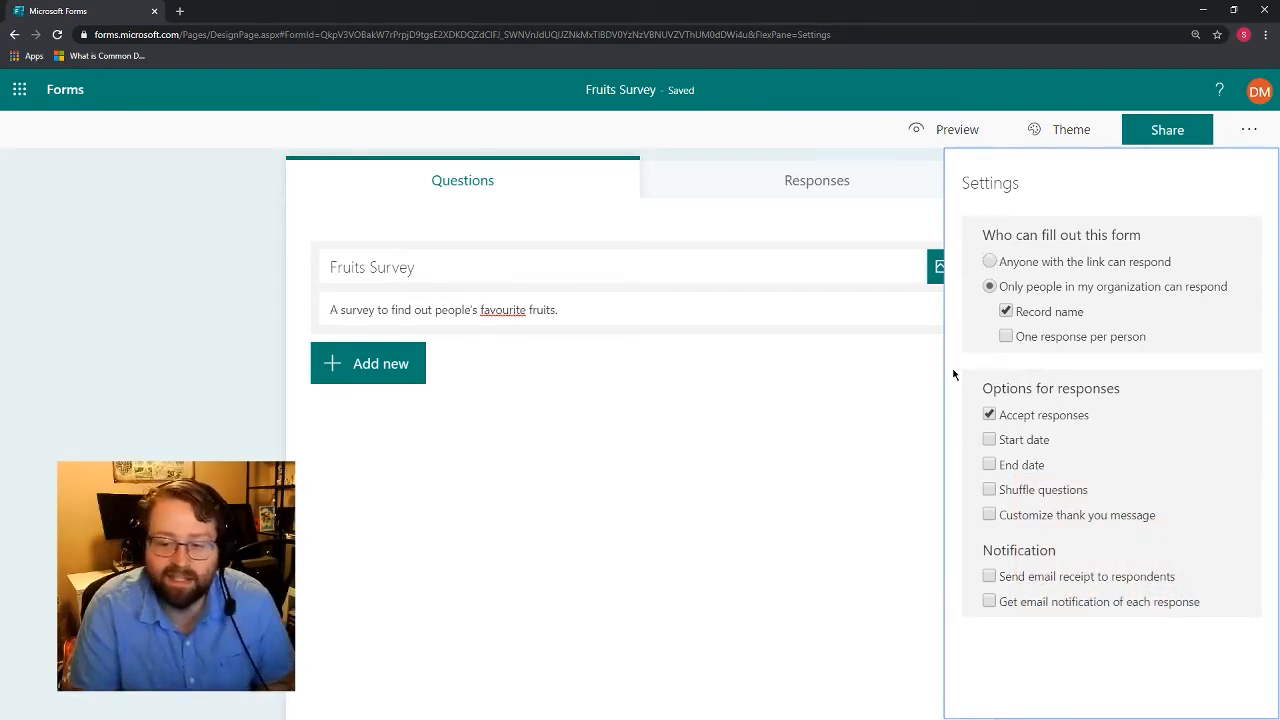
{"action": "triple_click", "coordinate": [1027, 237]}
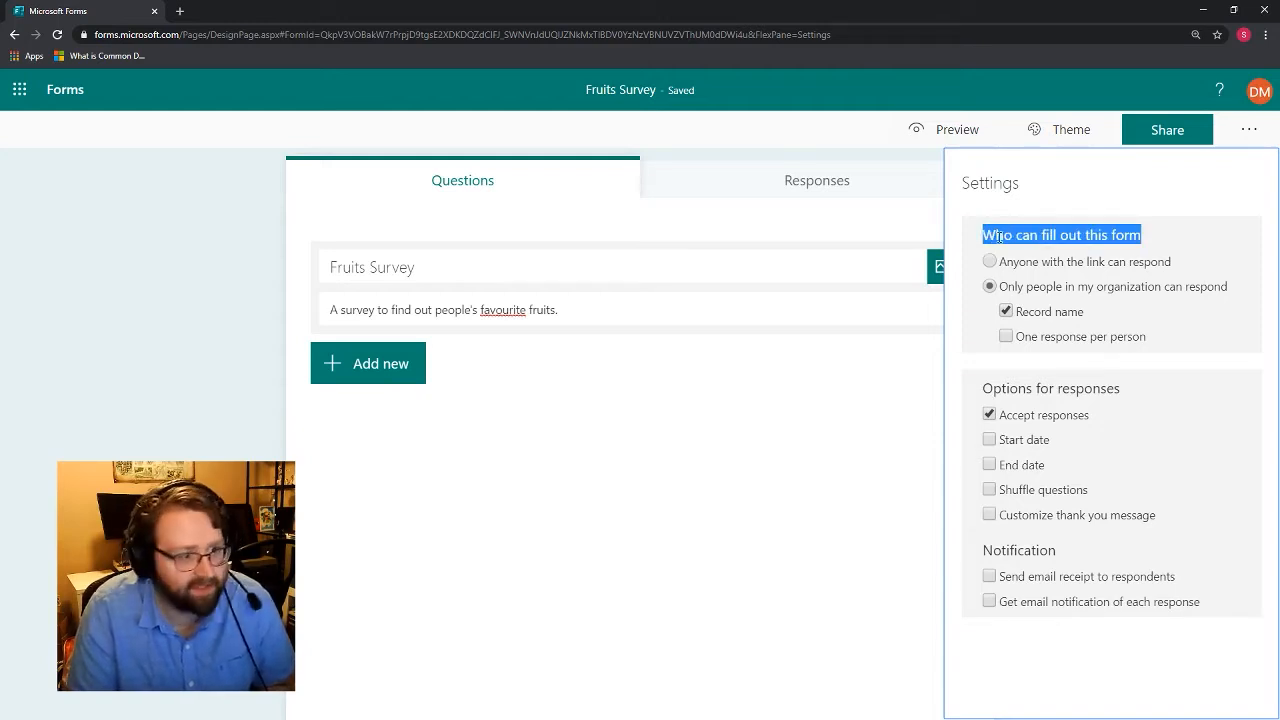
{"action": "double_click", "coordinate": [1013, 389]}
{"action": "triple_click", "coordinate": [1013, 389]}
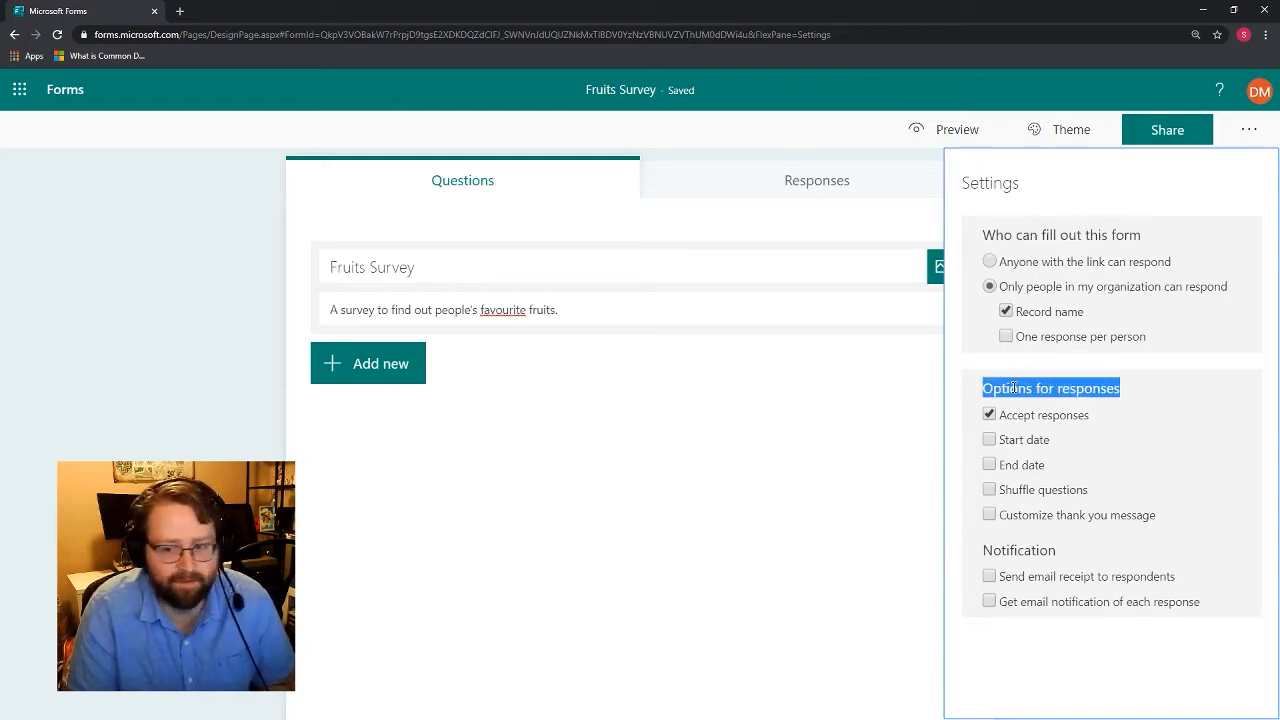
{"action": "left_click", "coordinate": [1041, 216]}
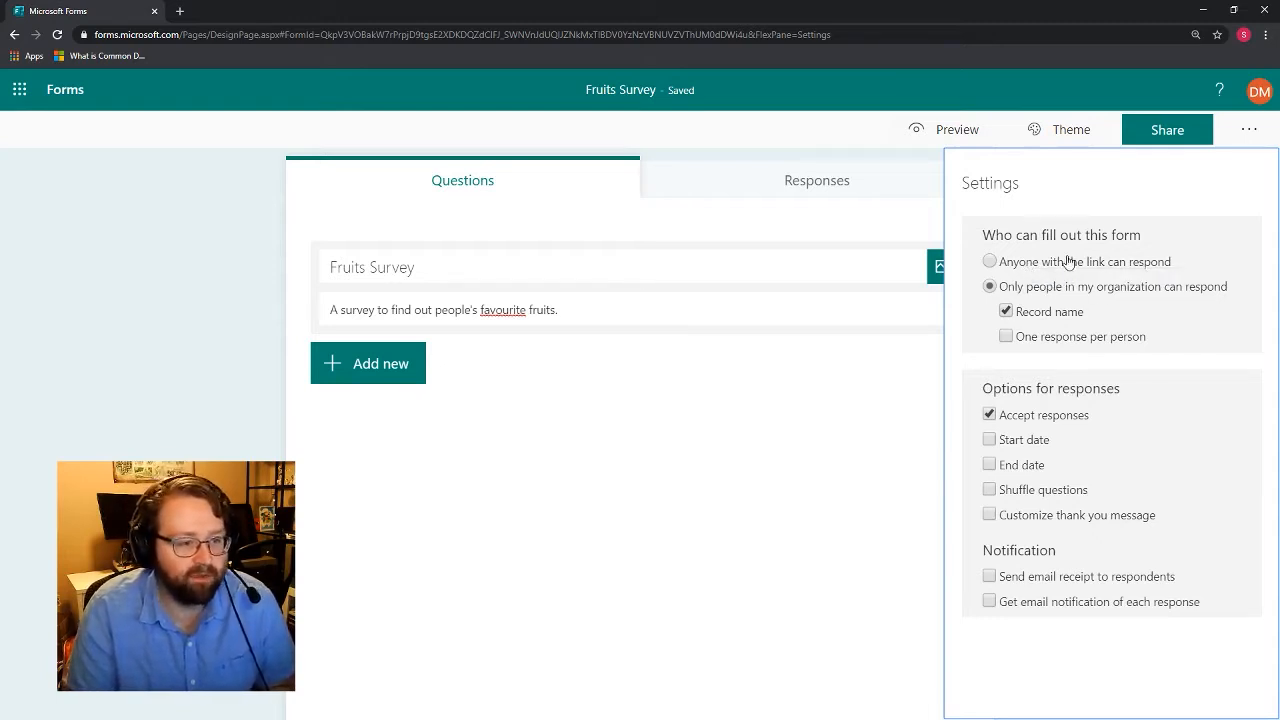
Step: Try the respondent settings, switching between anyone and organization-only, and turn One response per person on and back off
{"action": "left_click", "coordinate": [1063, 262]}
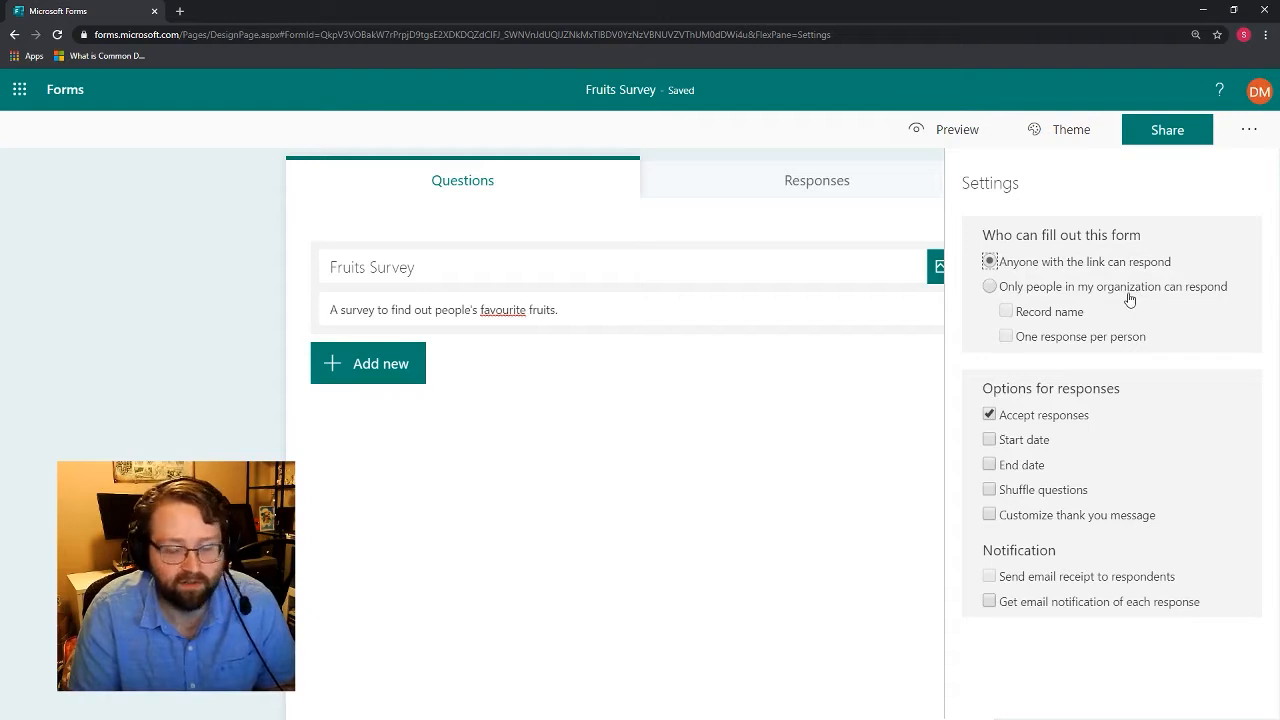
{"action": "left_click", "coordinate": [1129, 293]}
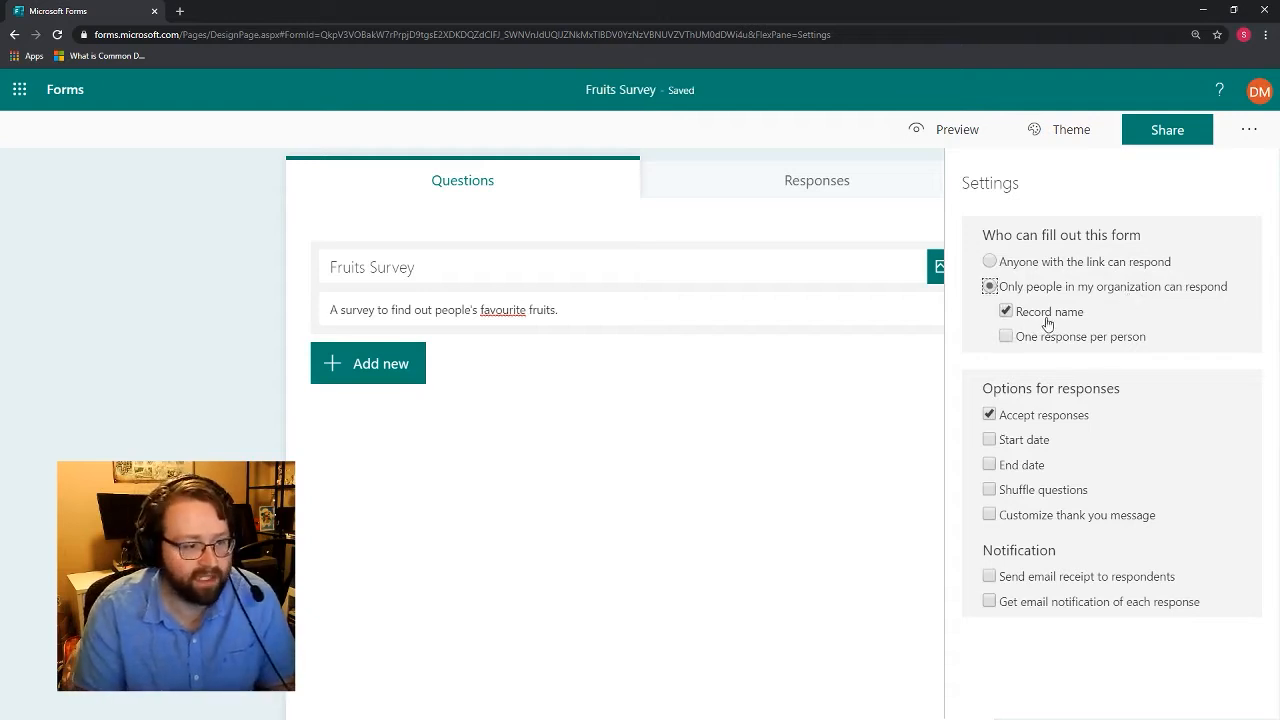
{"action": "left_click", "coordinate": [1070, 340]}
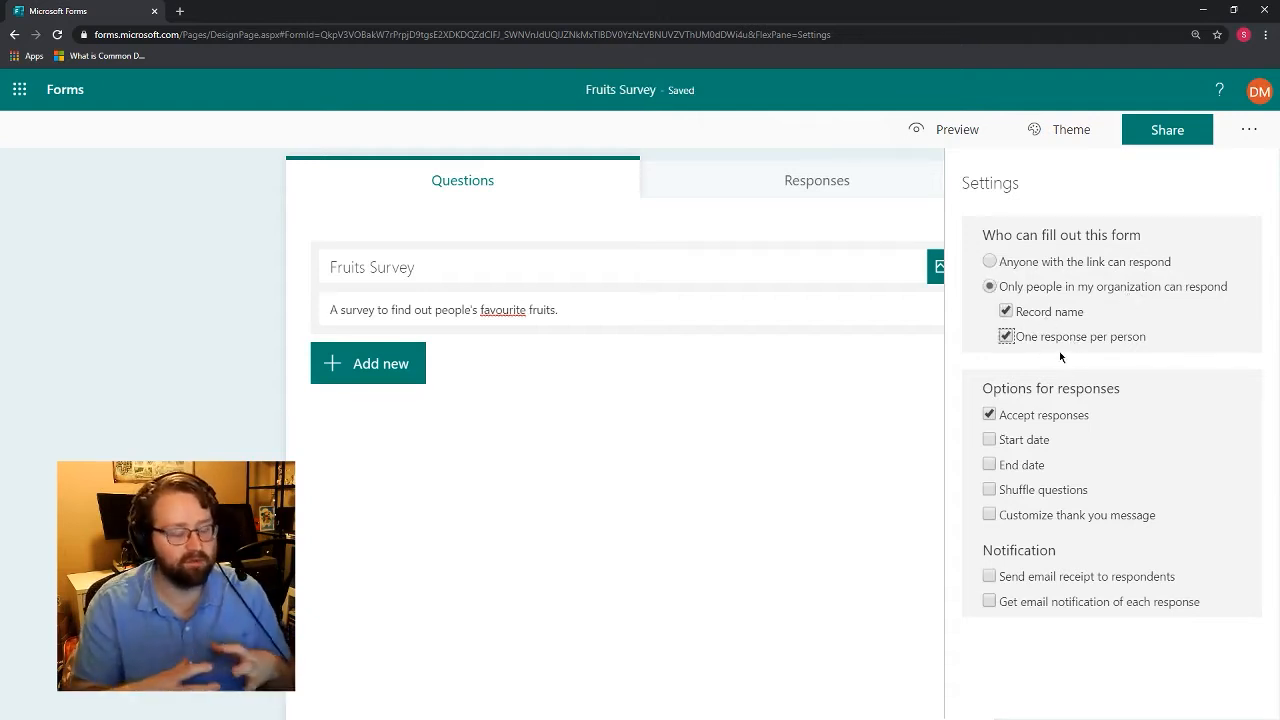
{"action": "left_click", "coordinate": [1047, 337]}
Step: Set the form so that anyone with the link can respond
{"action": "left_click", "coordinate": [1052, 263]}
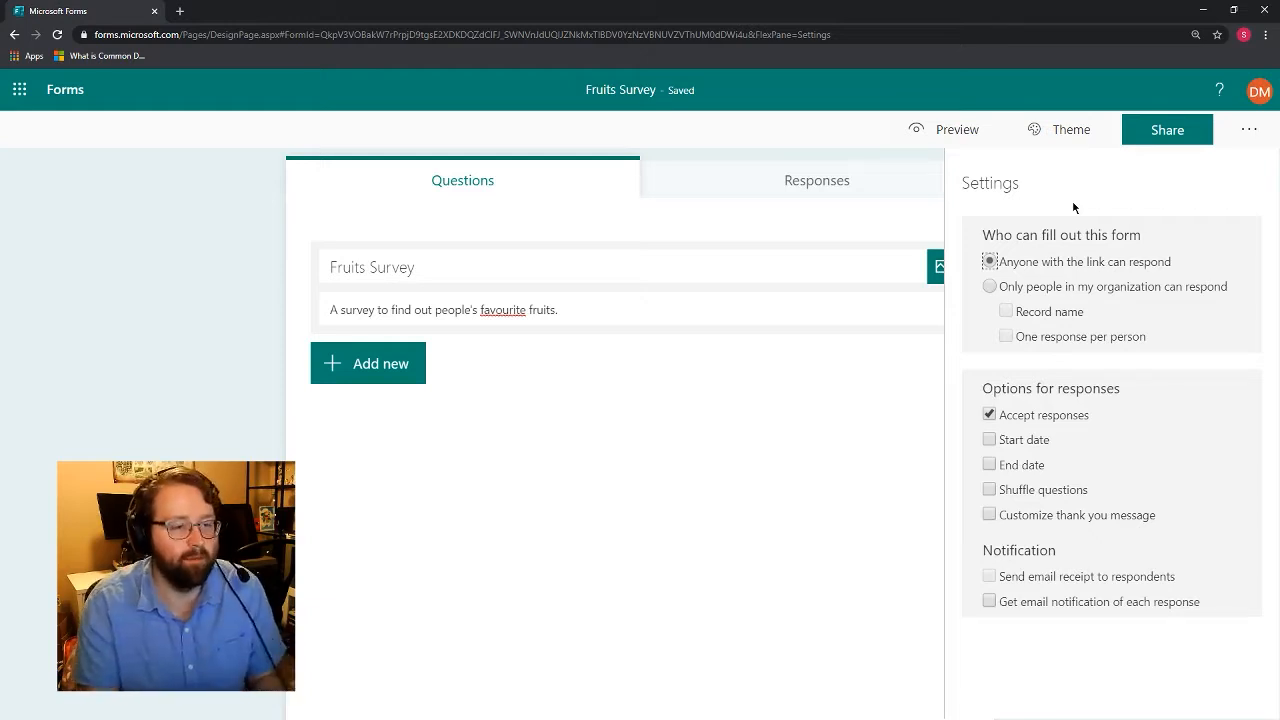
{"action": "left_click", "coordinate": [1075, 208]}
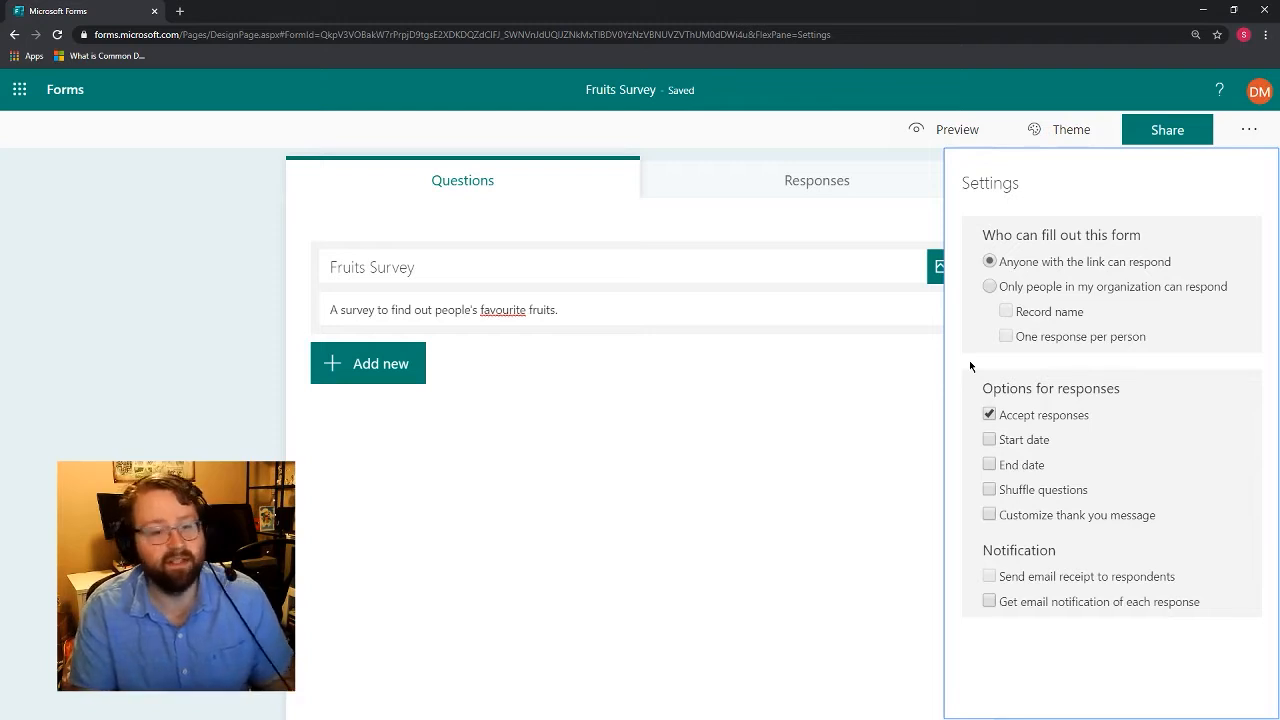
Step: Try out the Accept responses, Start date and End date options, returning each one to its original setting
{"action": "left_click", "coordinate": [1030, 420]}
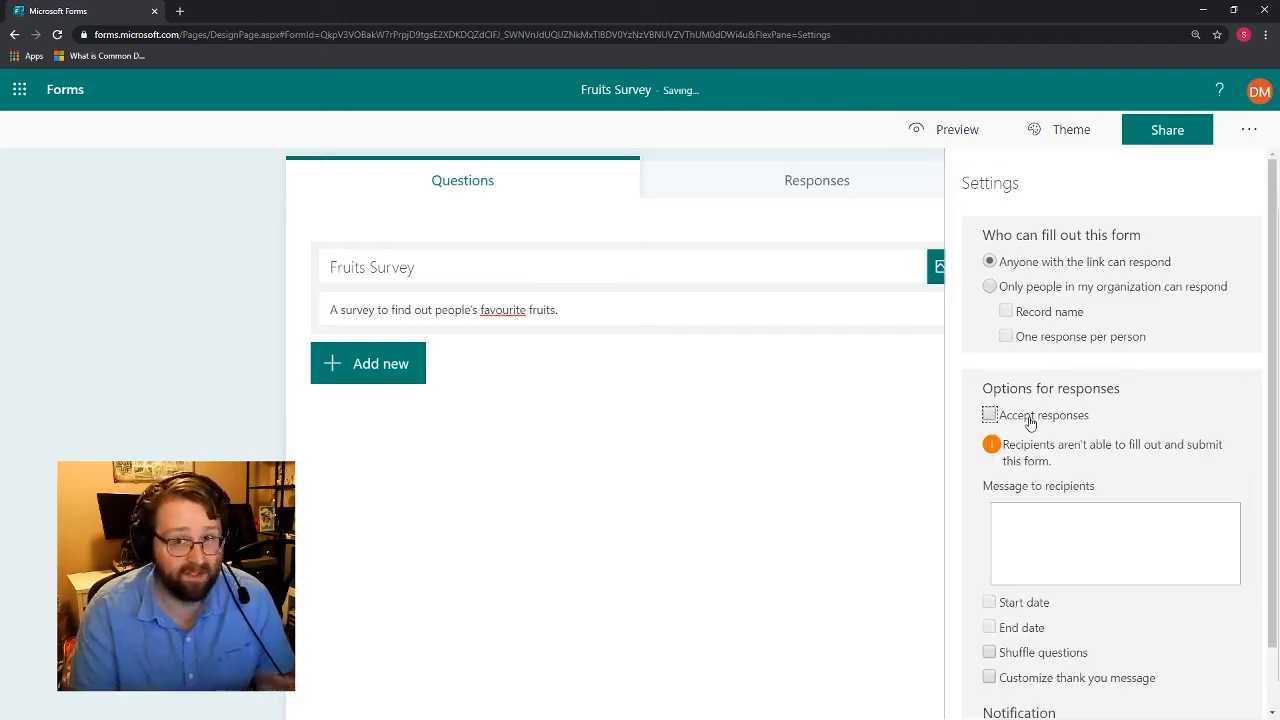
{"action": "left_click", "coordinate": [1030, 420]}
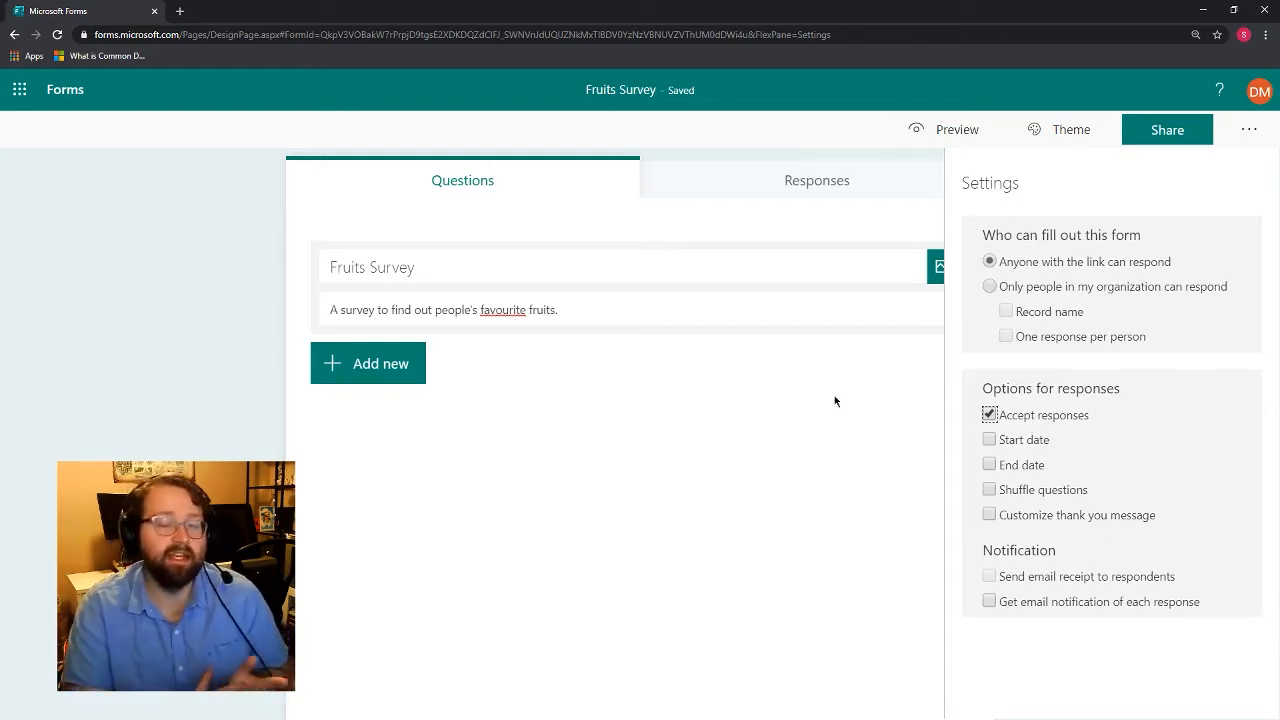
{"action": "left_click", "coordinate": [1012, 445]}
{"action": "left_click", "coordinate": [989, 440]}
{"action": "left_click", "coordinate": [1005, 464]}
{"action": "left_click", "coordinate": [1015, 466]}
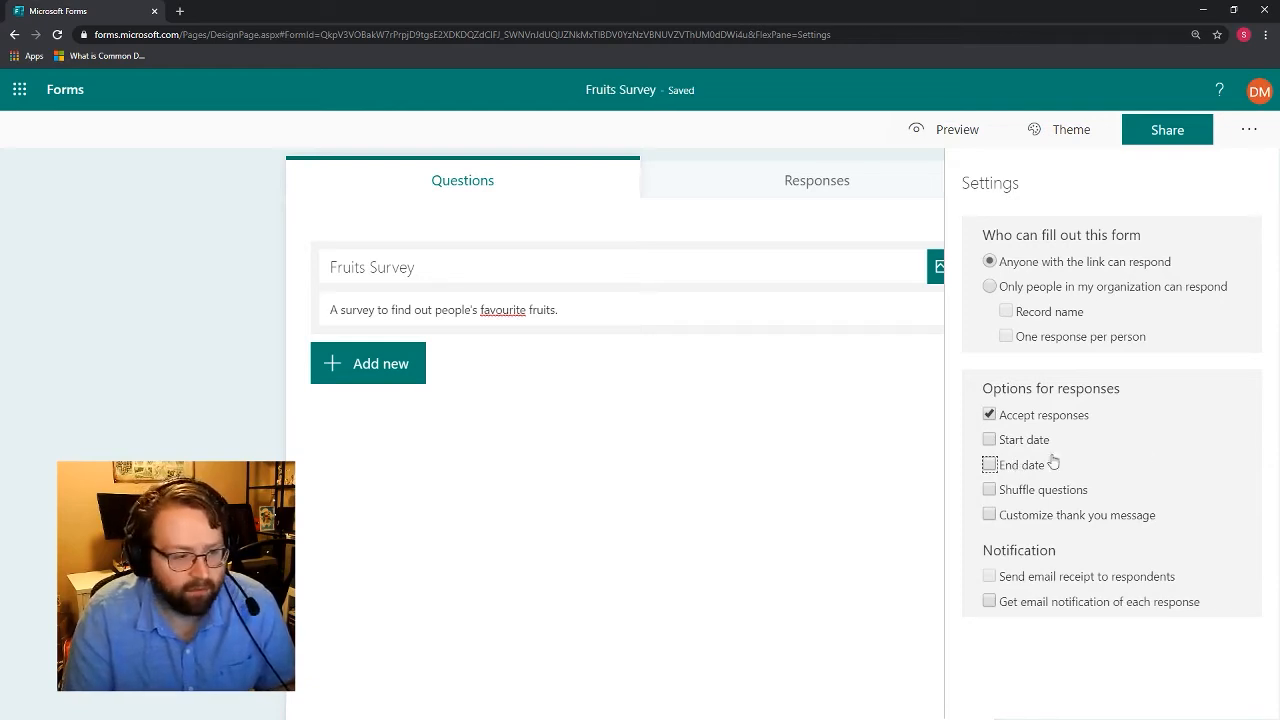
Step: Enable a custom thank-you message reading "Thank you for your response! Your insights will help us better plan what fruits to stock."
{"action": "left_click", "coordinate": [1060, 516]}
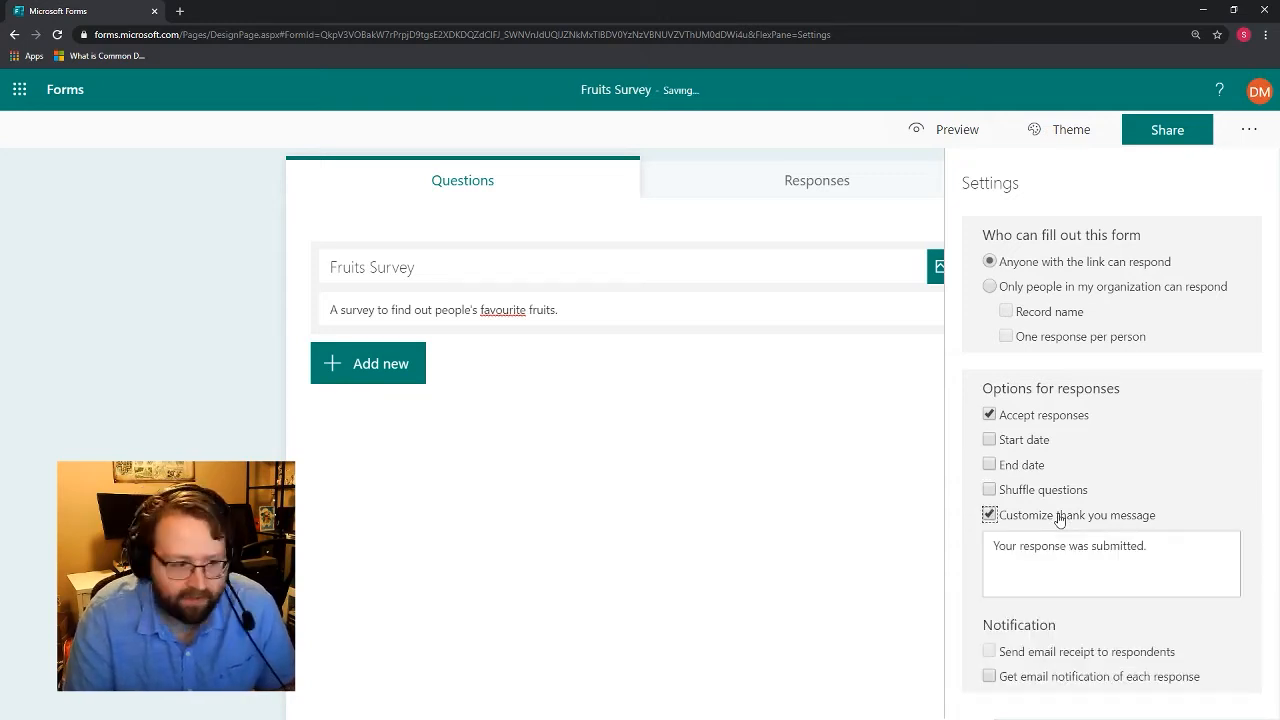
{"action": "triple_click", "coordinate": [1108, 545]}
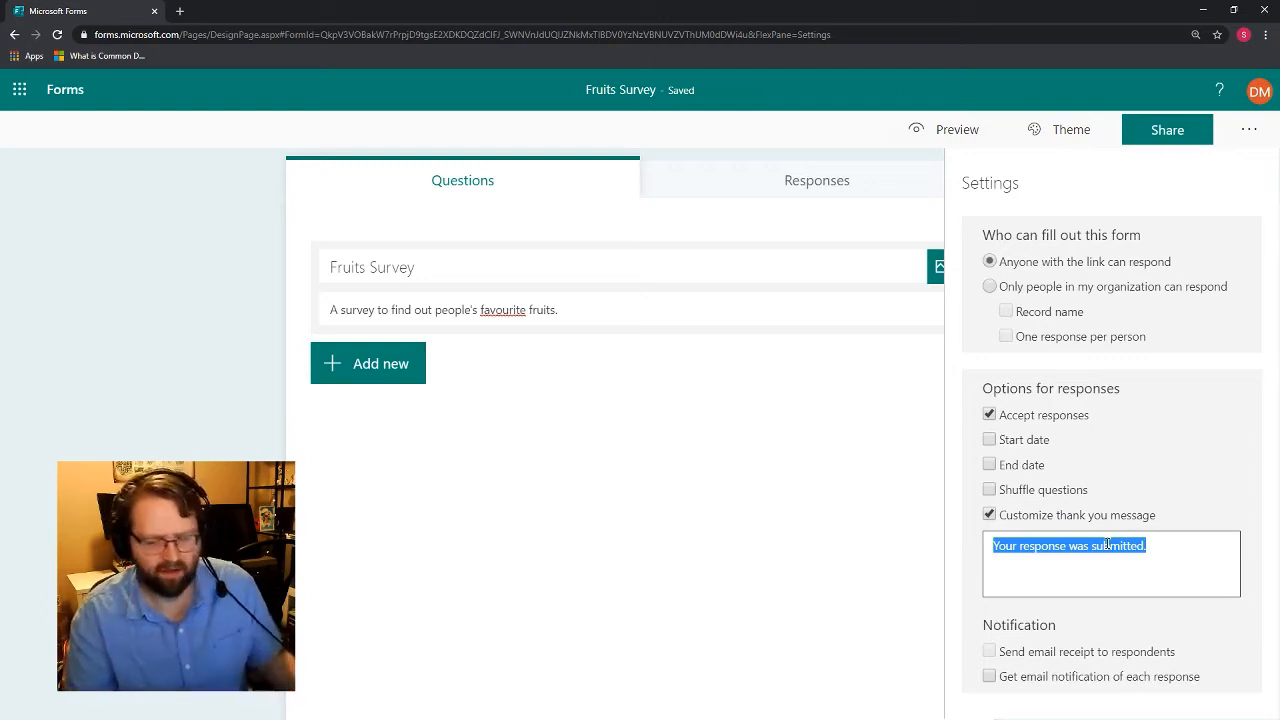
{"action": "type", "text": "Thank"}
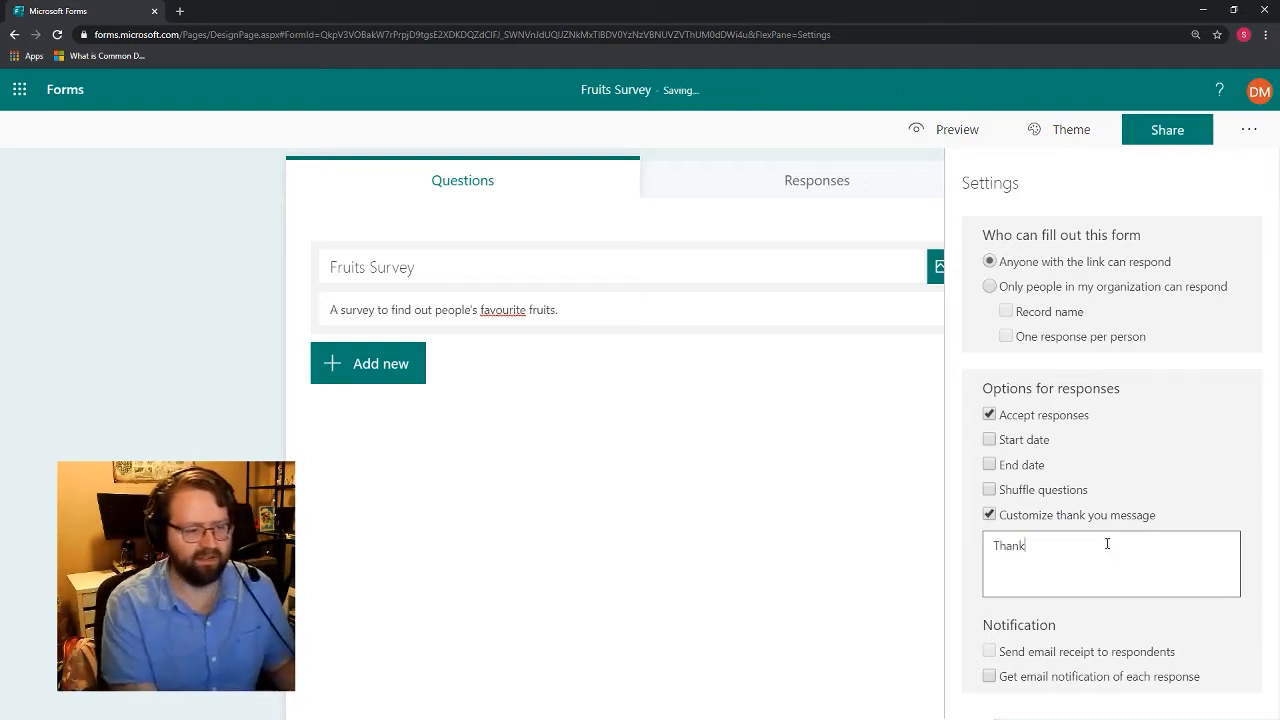
{"action": "type", "text": "s you for"}
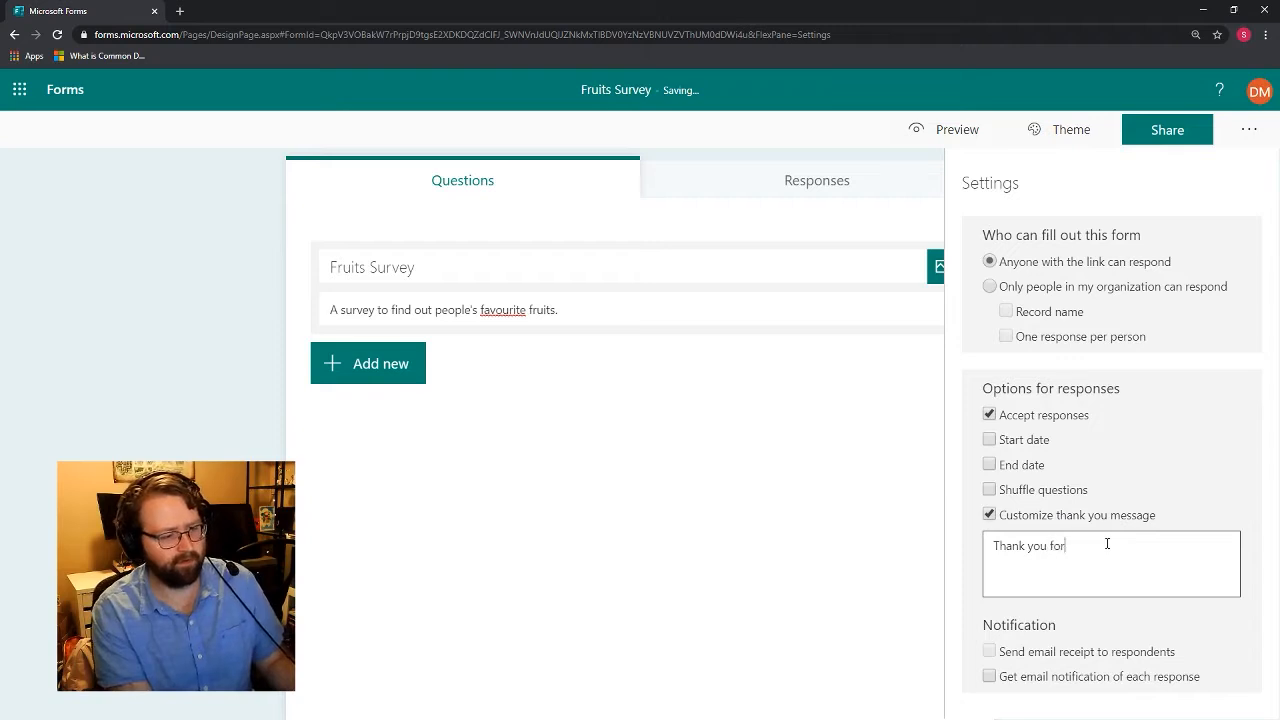
{"action": "type", "text": " your response"}
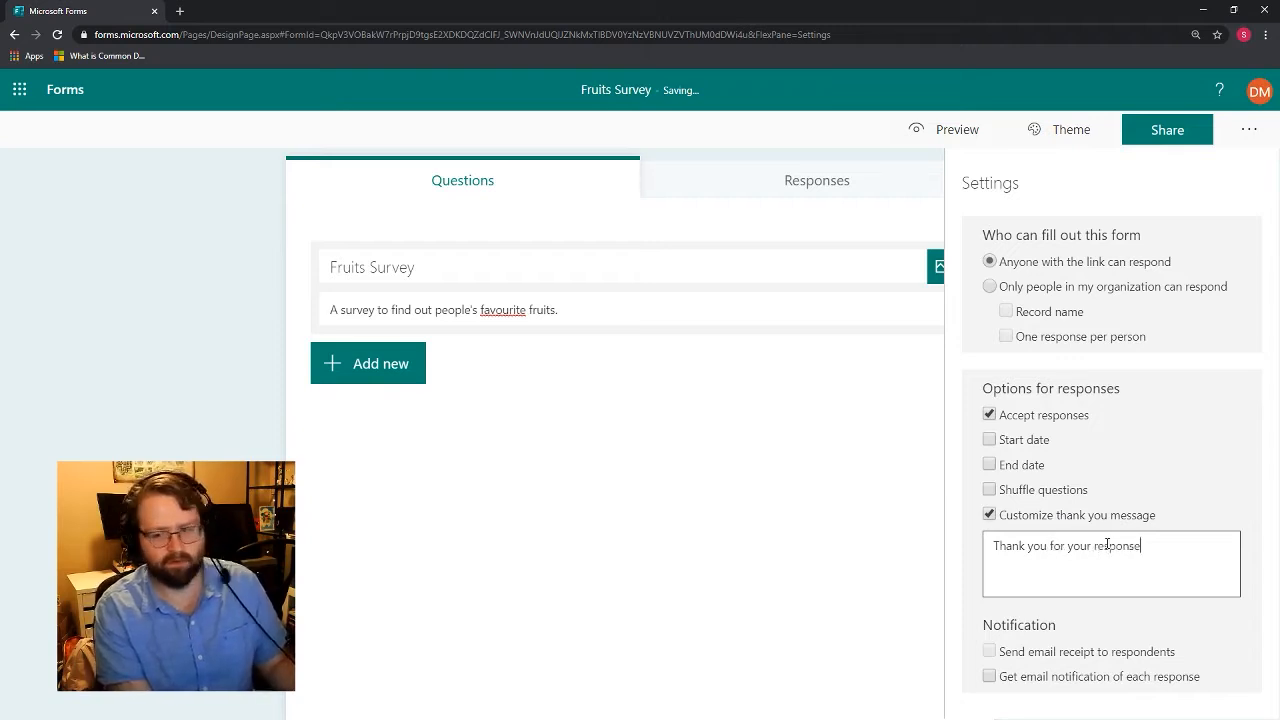
{"action": "type", "text": "! Your insi"}
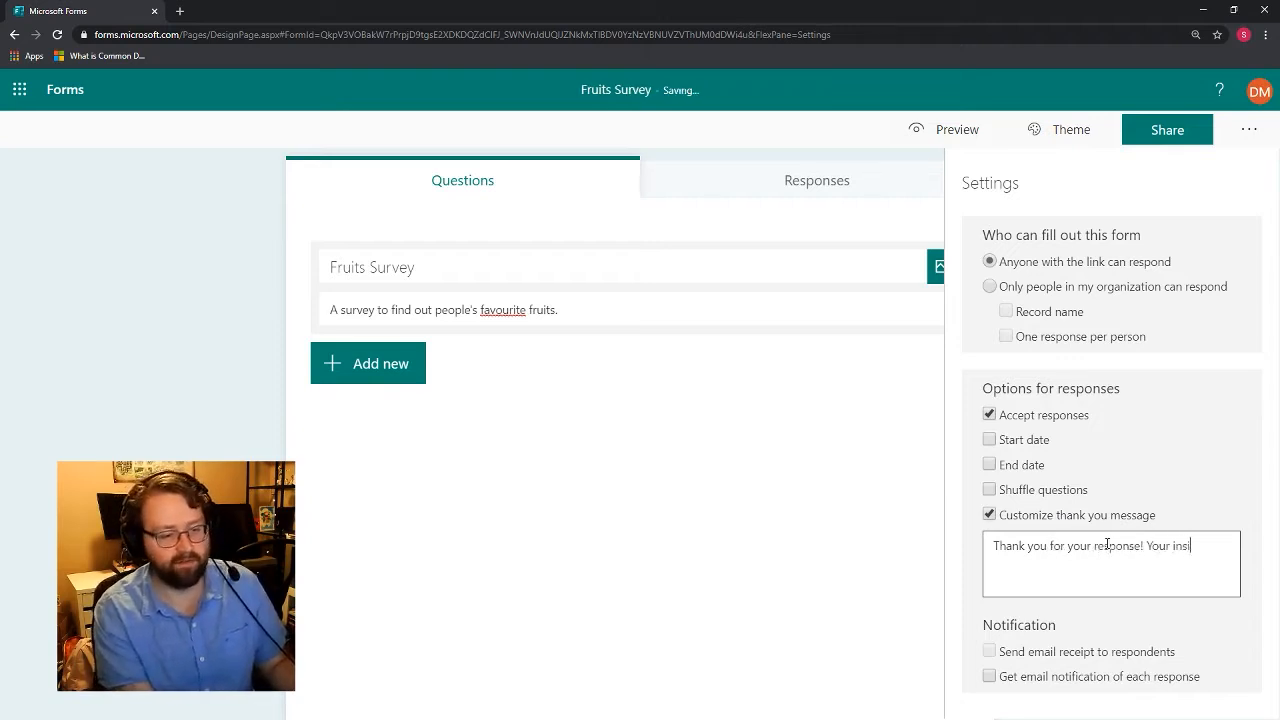
{"action": "type", "text": "ghts will help us b"}
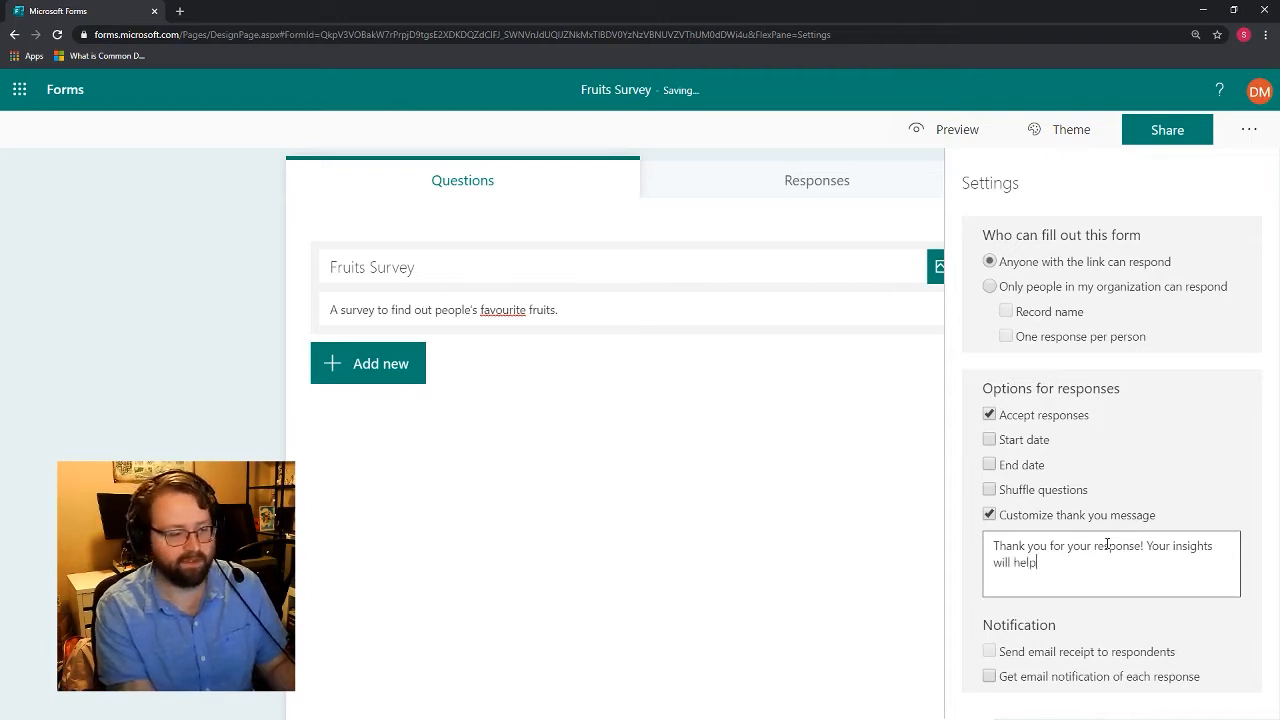
{"action": "type", "text": "r pla"}
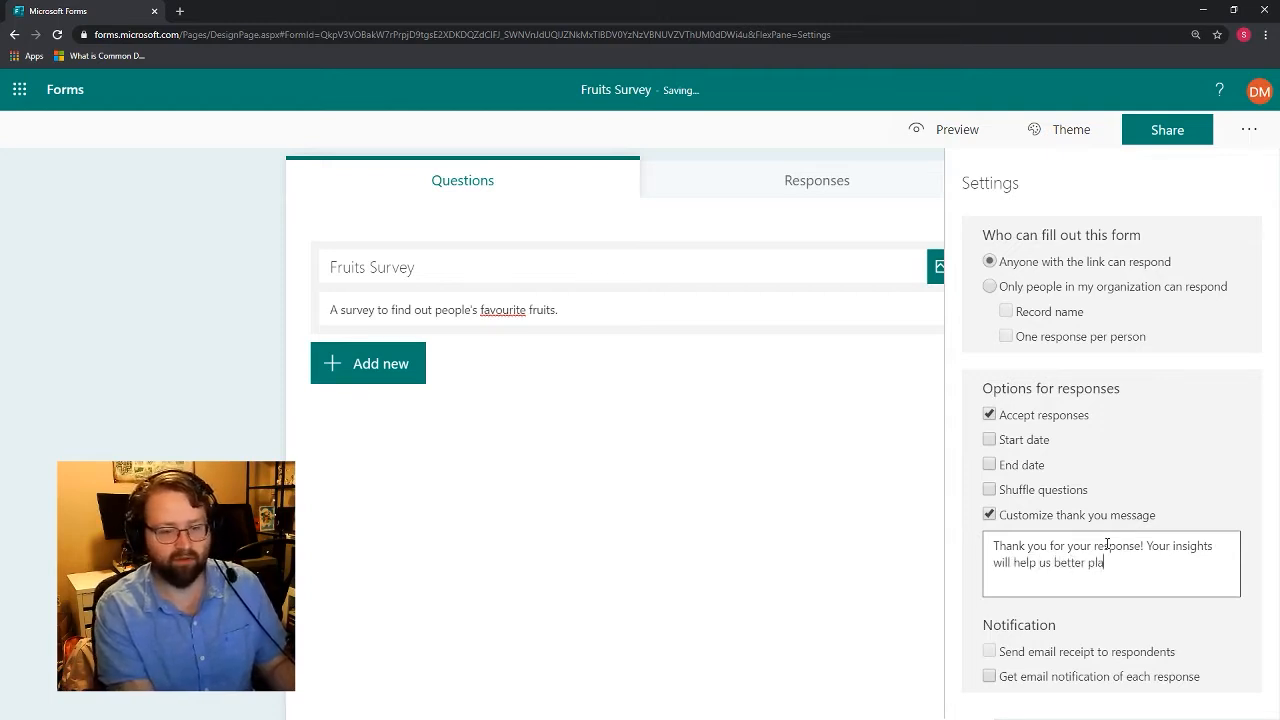
{"action": "type", "text": "n what fruits to stock!"}
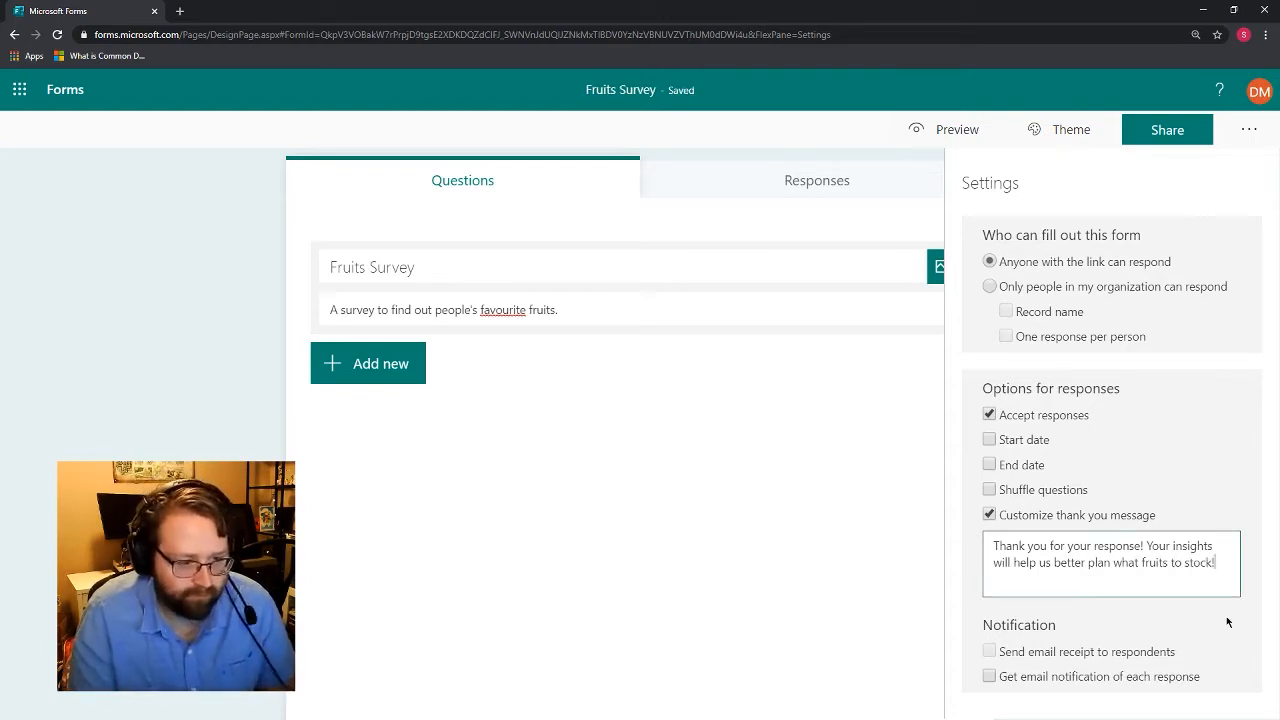
{"action": "key", "text": "BackSpace"}
{"action": "type", "text": "."}
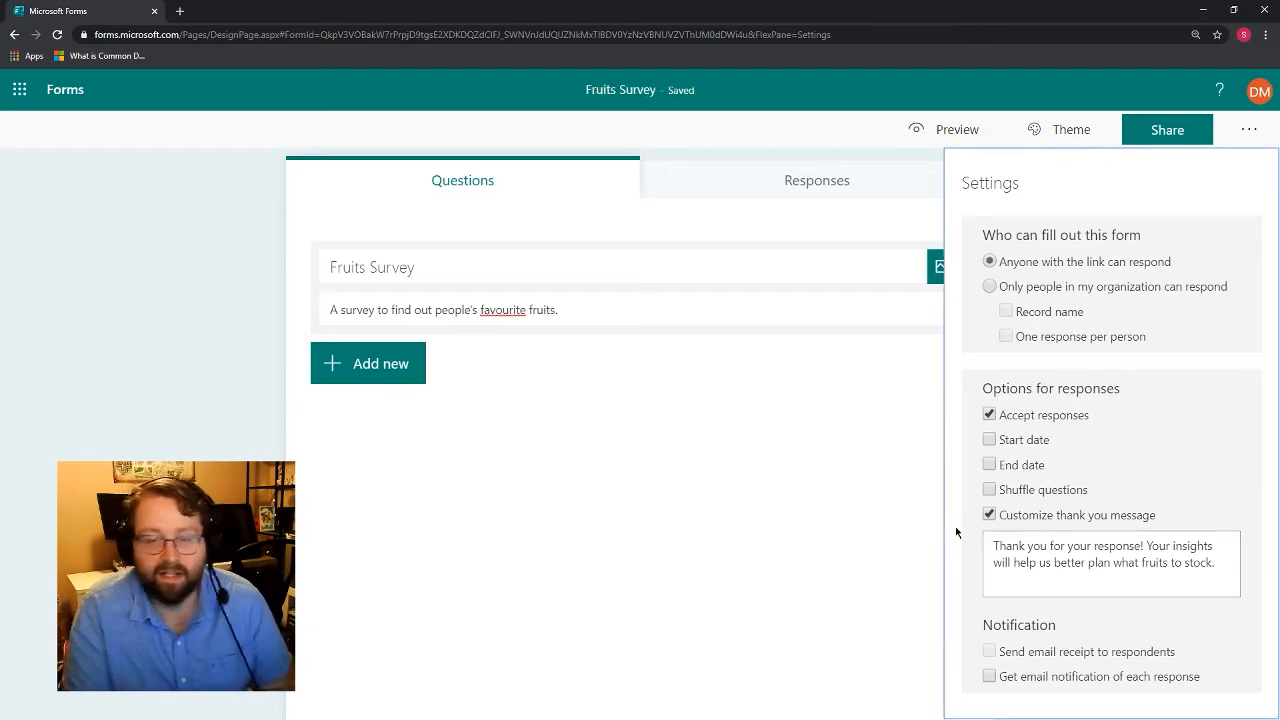
Step: Try out several solid-colour and illustrated themes on the form, such as orange, pink, clouds and lab flasks
{"action": "mouse_move", "coordinate": [1025, 659]}
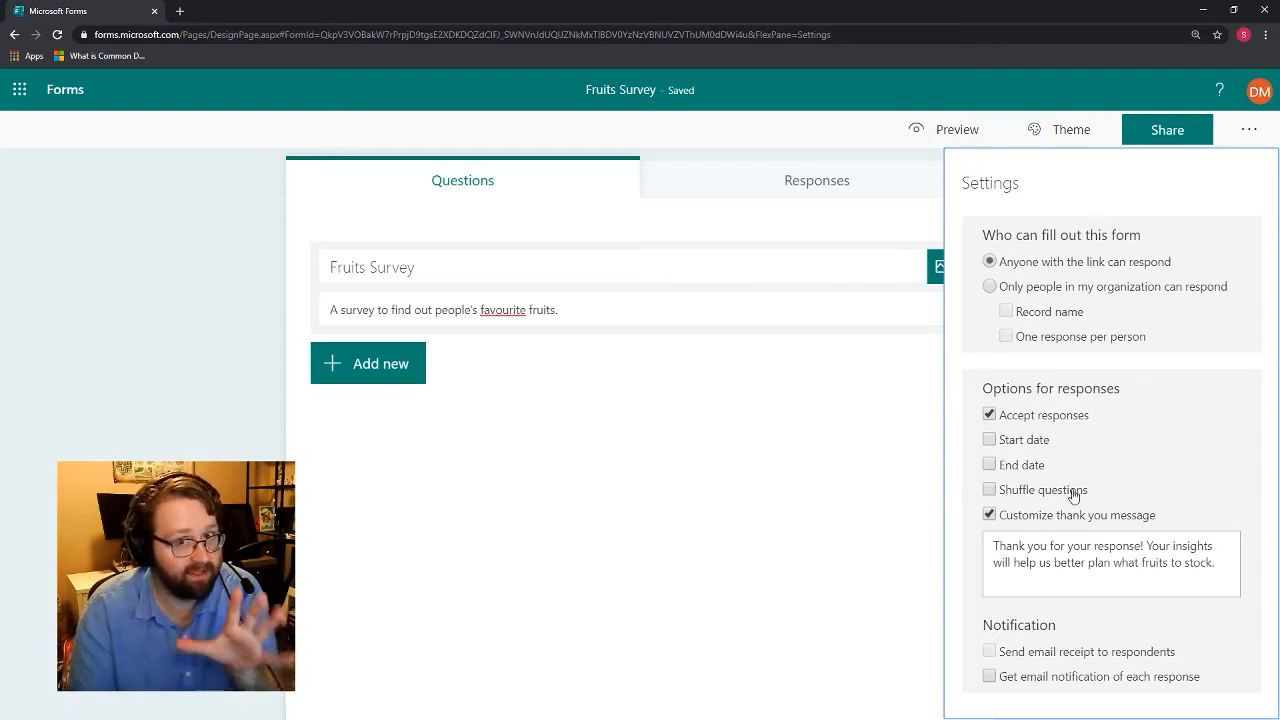
{"action": "left_click", "coordinate": [1052, 130]}
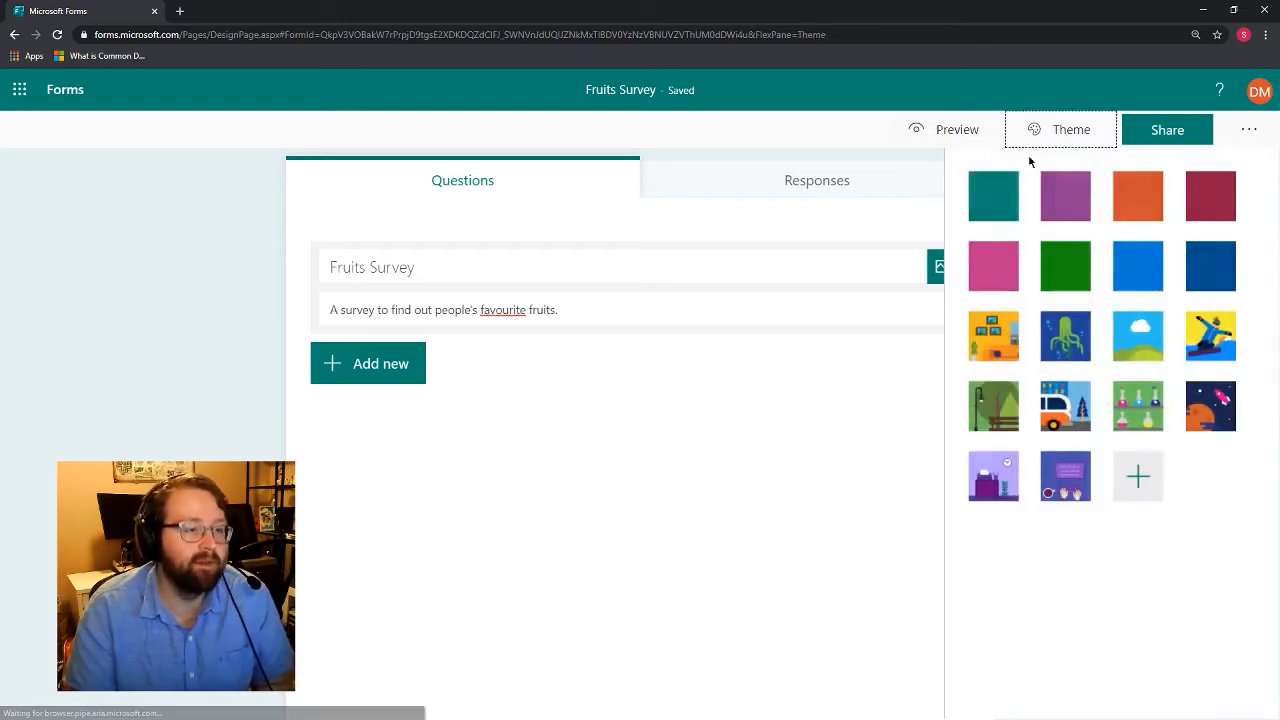
{"action": "left_click", "coordinate": [1085, 202]}
{"action": "left_click", "coordinate": [1140, 205]}
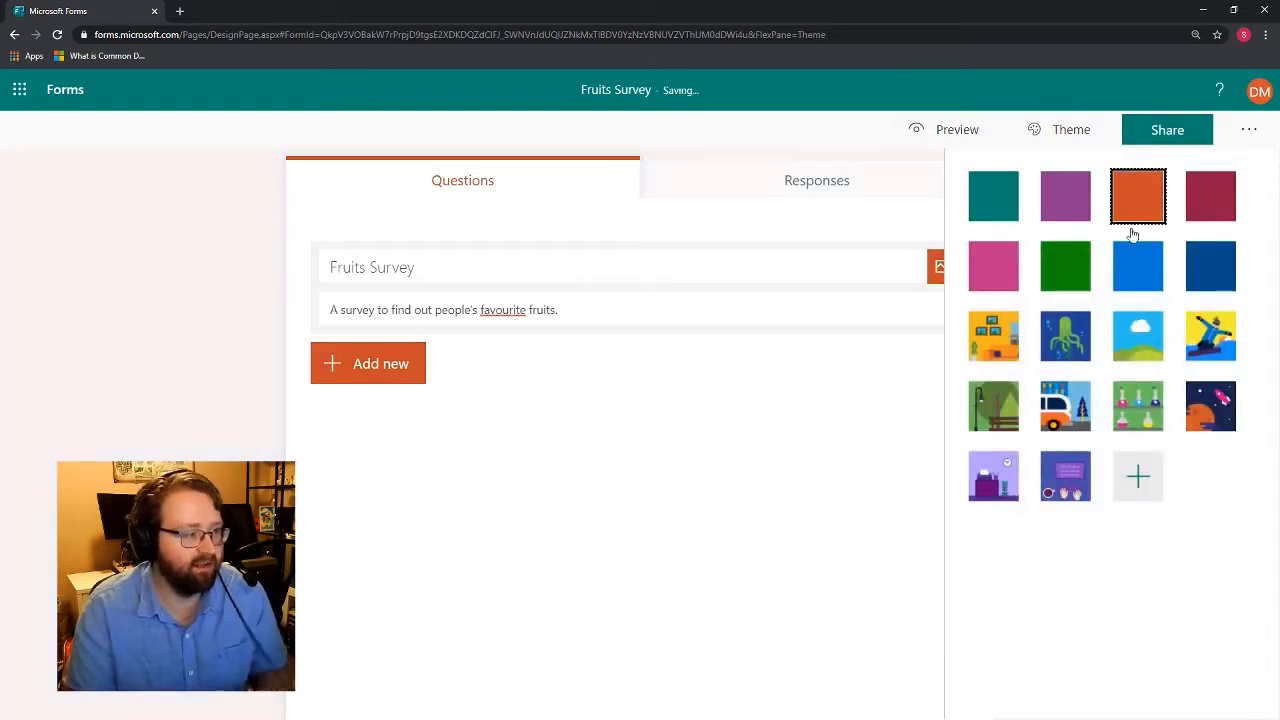
{"action": "left_click", "coordinate": [1006, 280]}
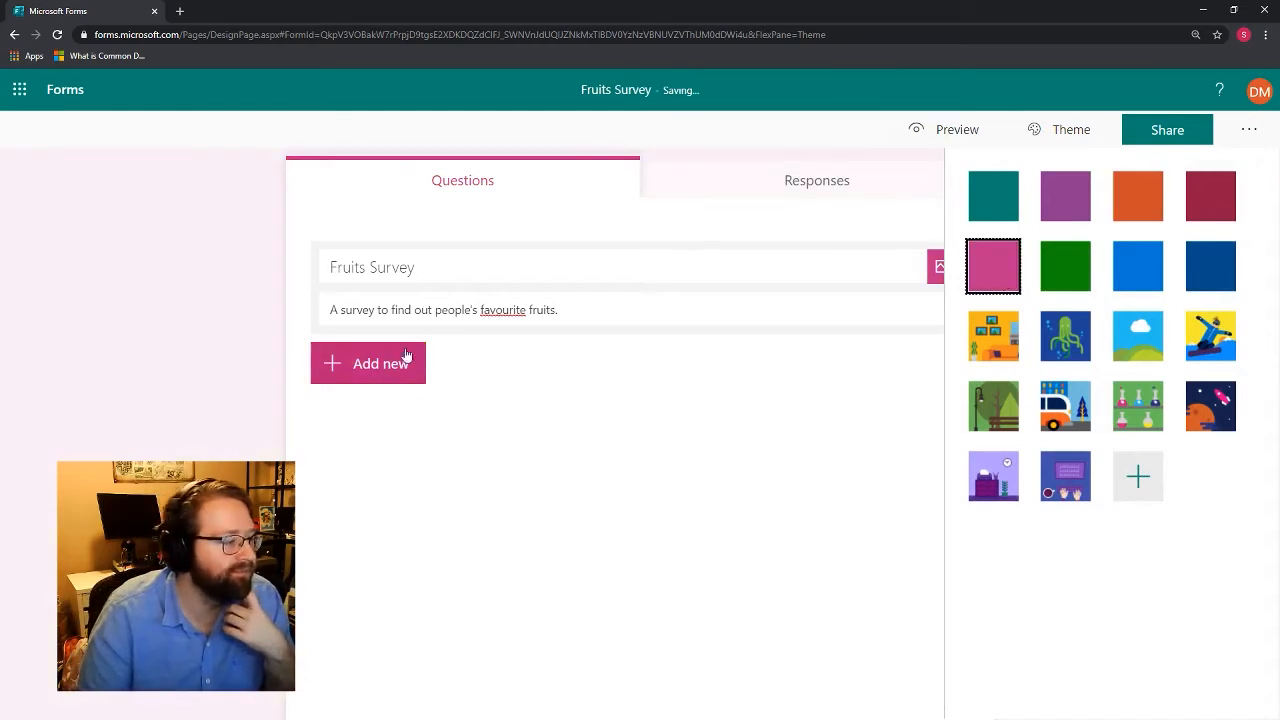
{"action": "left_click", "coordinate": [1057, 282]}
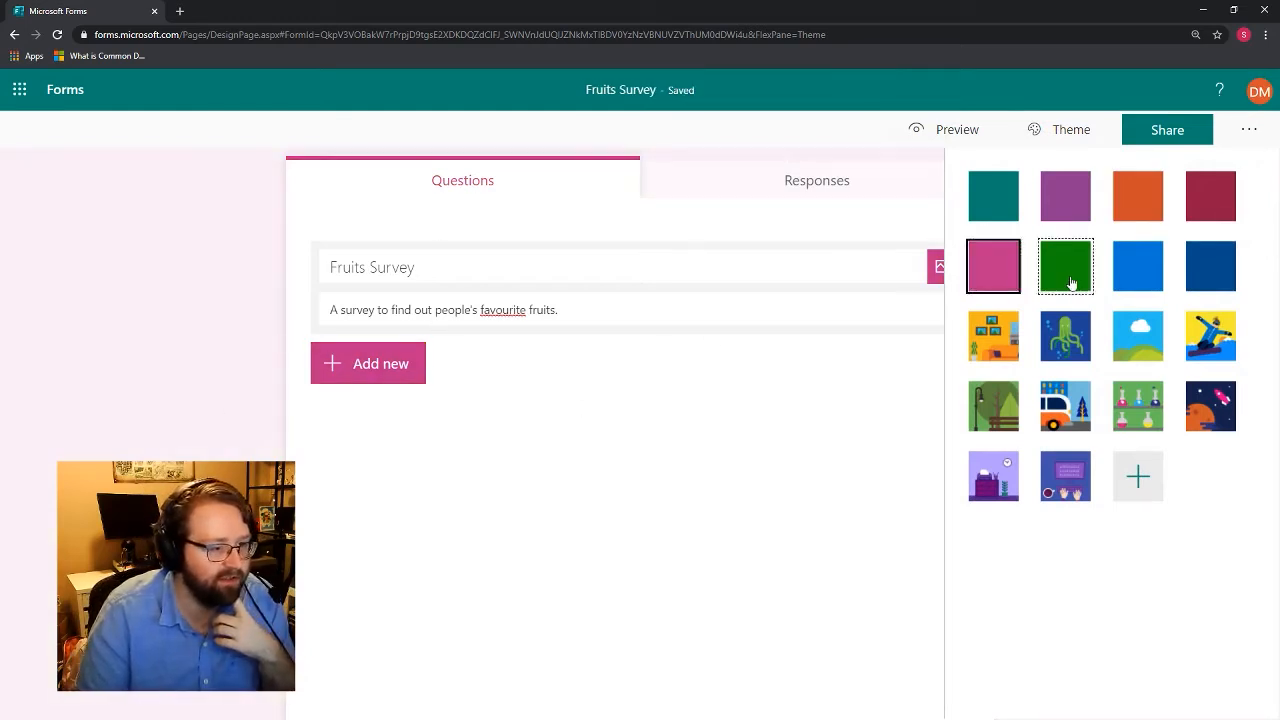
{"action": "left_click", "coordinate": [1005, 341]}
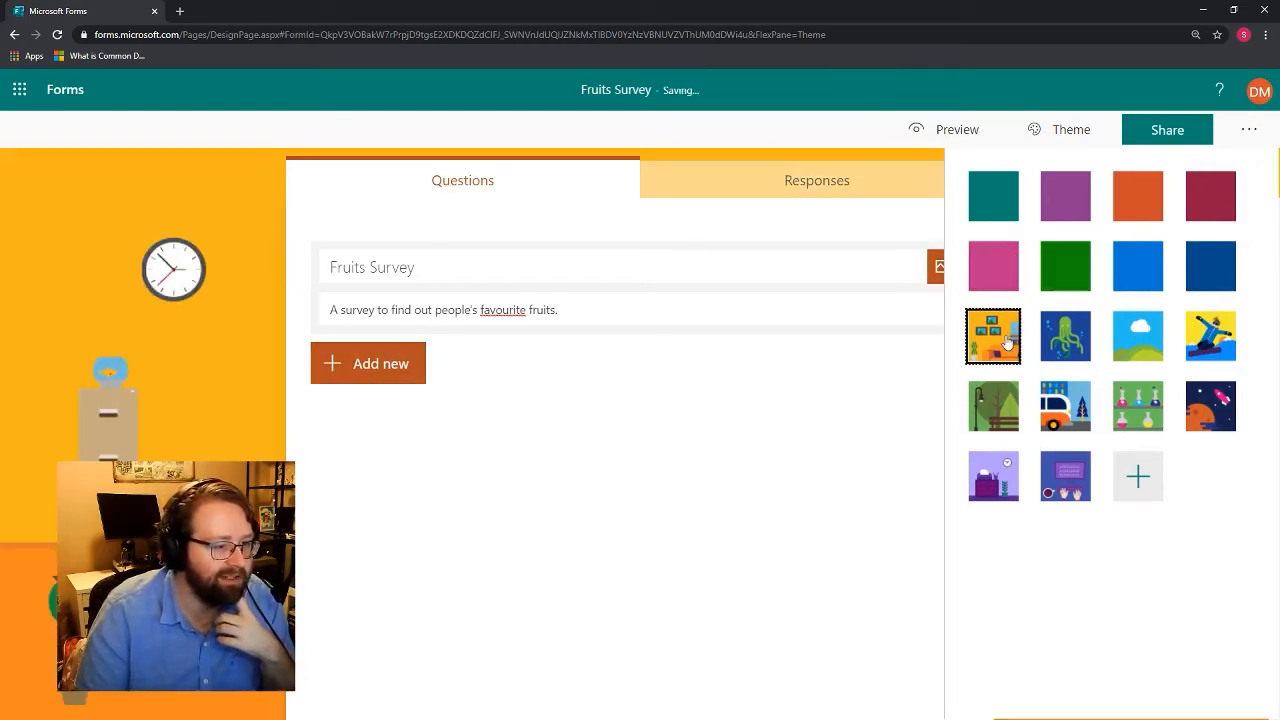
{"action": "left_click", "coordinate": [1066, 342]}
{"action": "left_click", "coordinate": [1131, 346]}
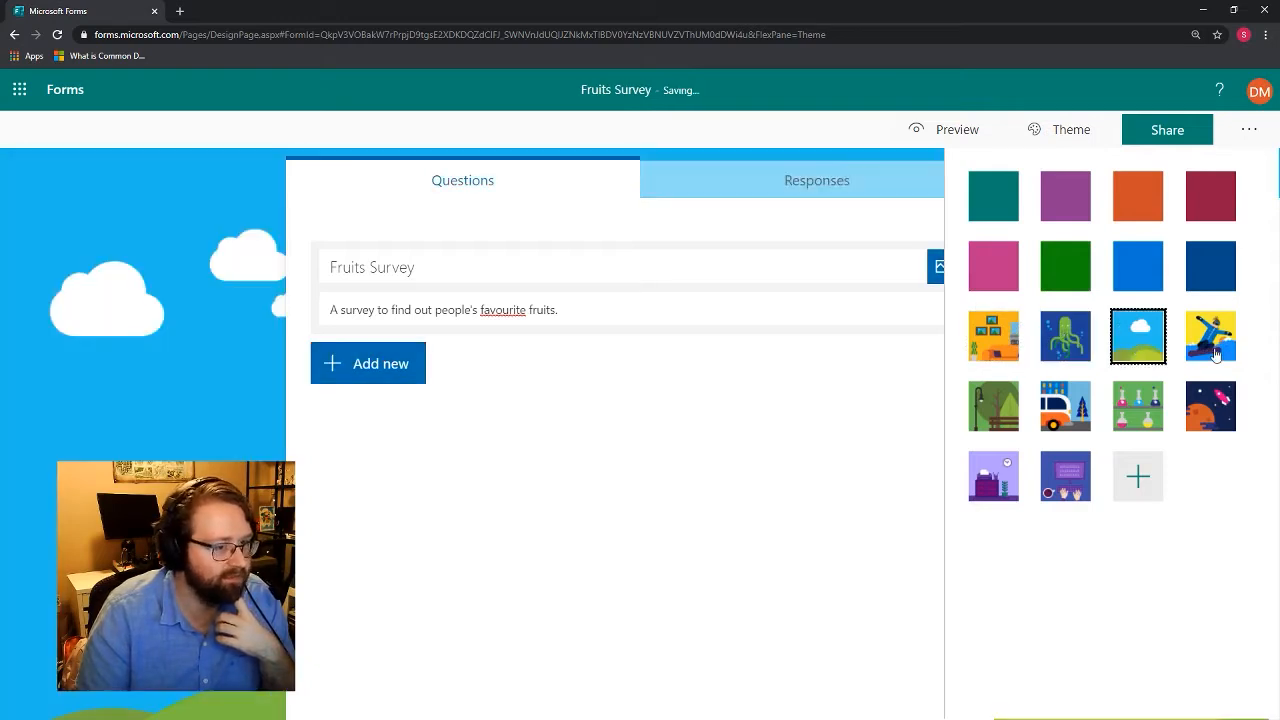
{"action": "left_click", "coordinate": [1215, 353]}
{"action": "left_click", "coordinate": [1222, 400]}
{"action": "left_click", "coordinate": [1142, 416]}
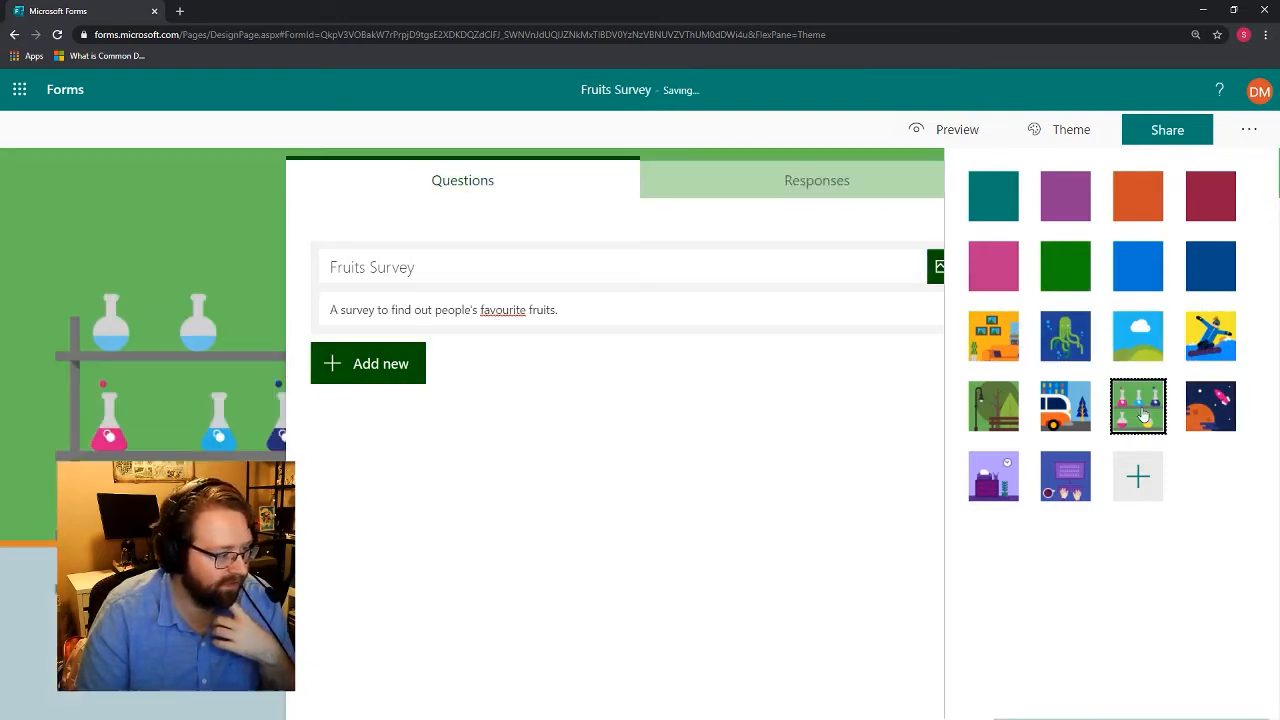
{"action": "left_click", "coordinate": [1064, 476]}
Step: Apply the solid green theme to the form and close the theme choices
{"action": "left_click", "coordinate": [1067, 270]}
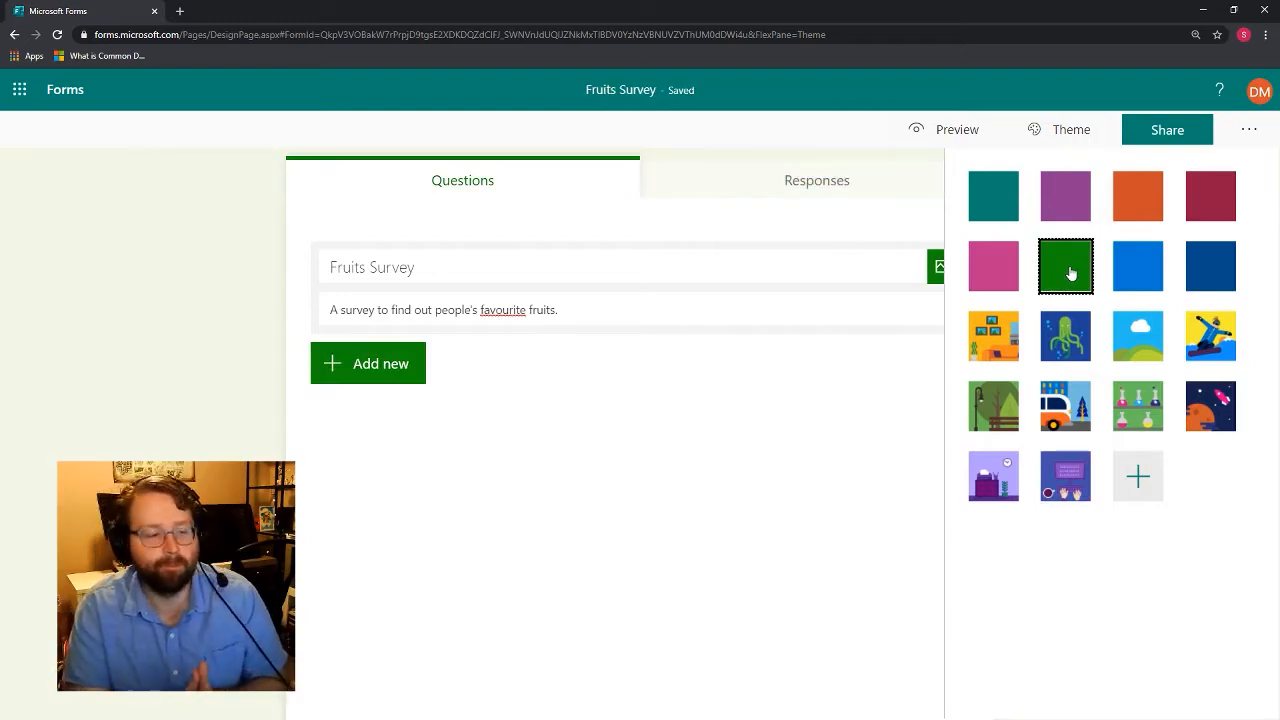
{"action": "left_click", "coordinate": [1075, 138]}
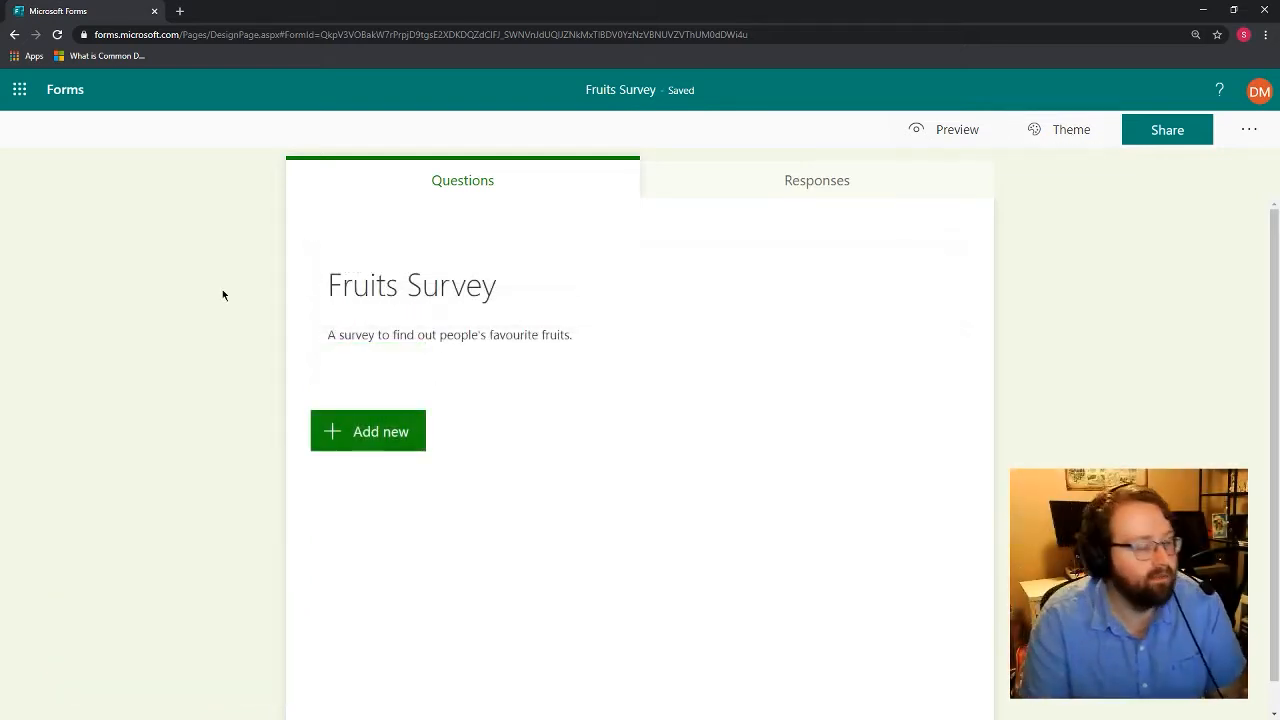
Step: Add a Choice question to the form that asks "What kind of fruit do you like?"
{"action": "left_click", "coordinate": [378, 450]}
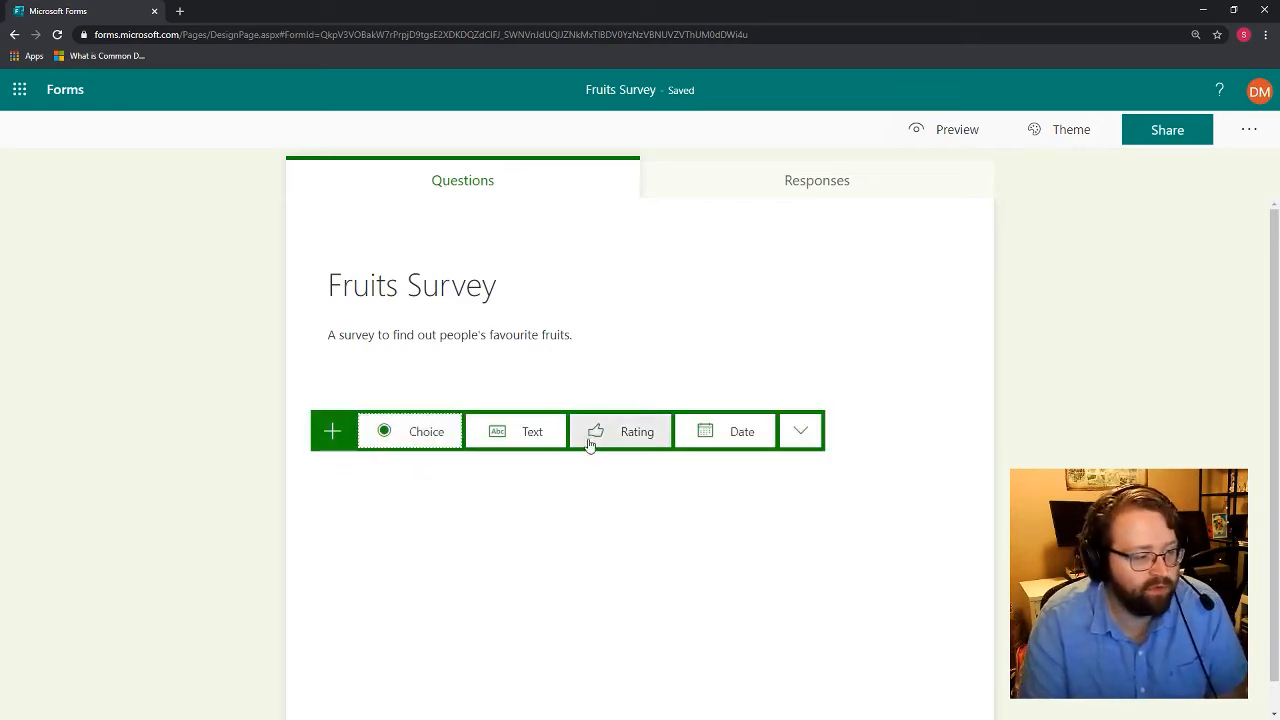
{"action": "left_click", "coordinate": [802, 433]}
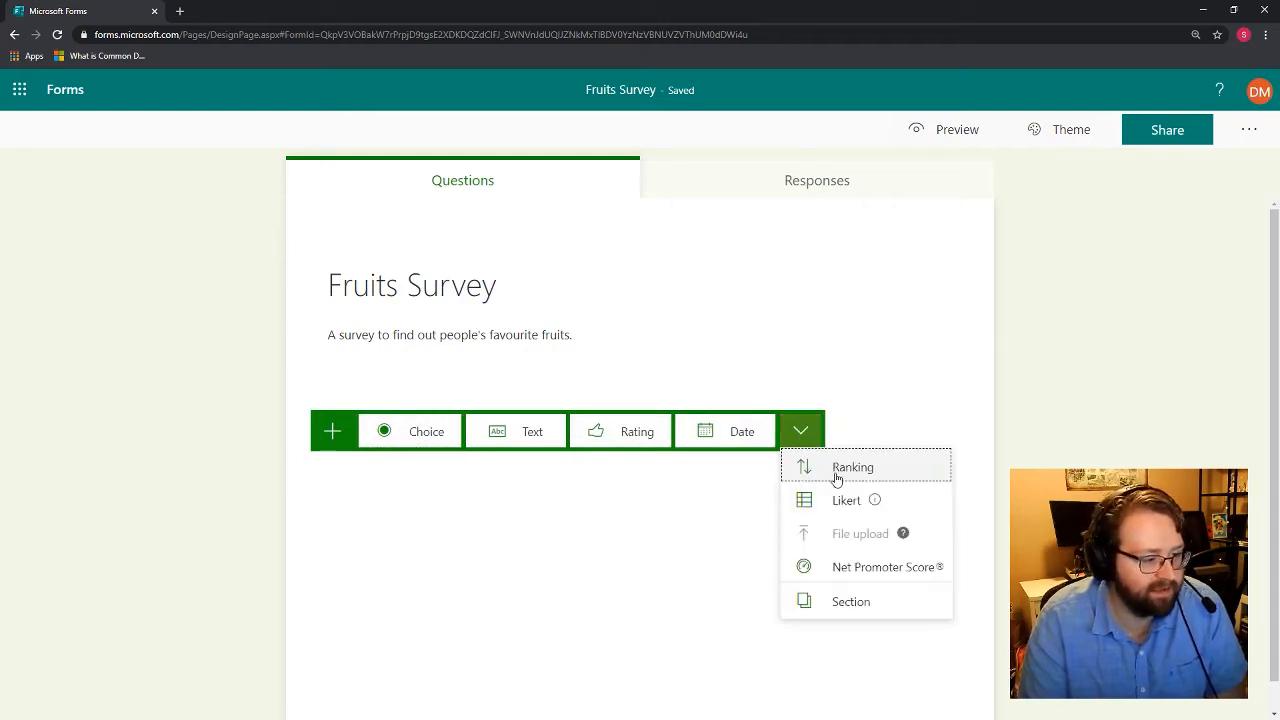
{"action": "left_click", "coordinate": [802, 431]}
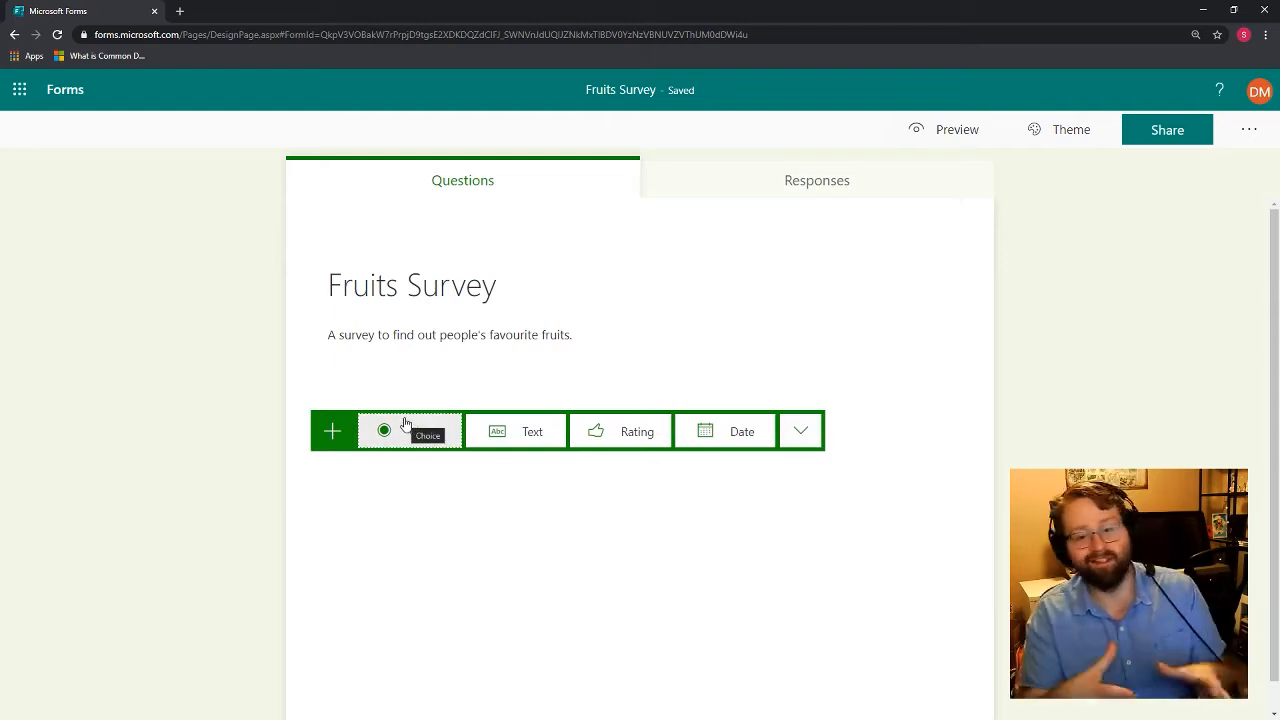
{"action": "scroll", "coordinate": [405, 424], "scroll_direction": "down", "scroll_amount": 1}
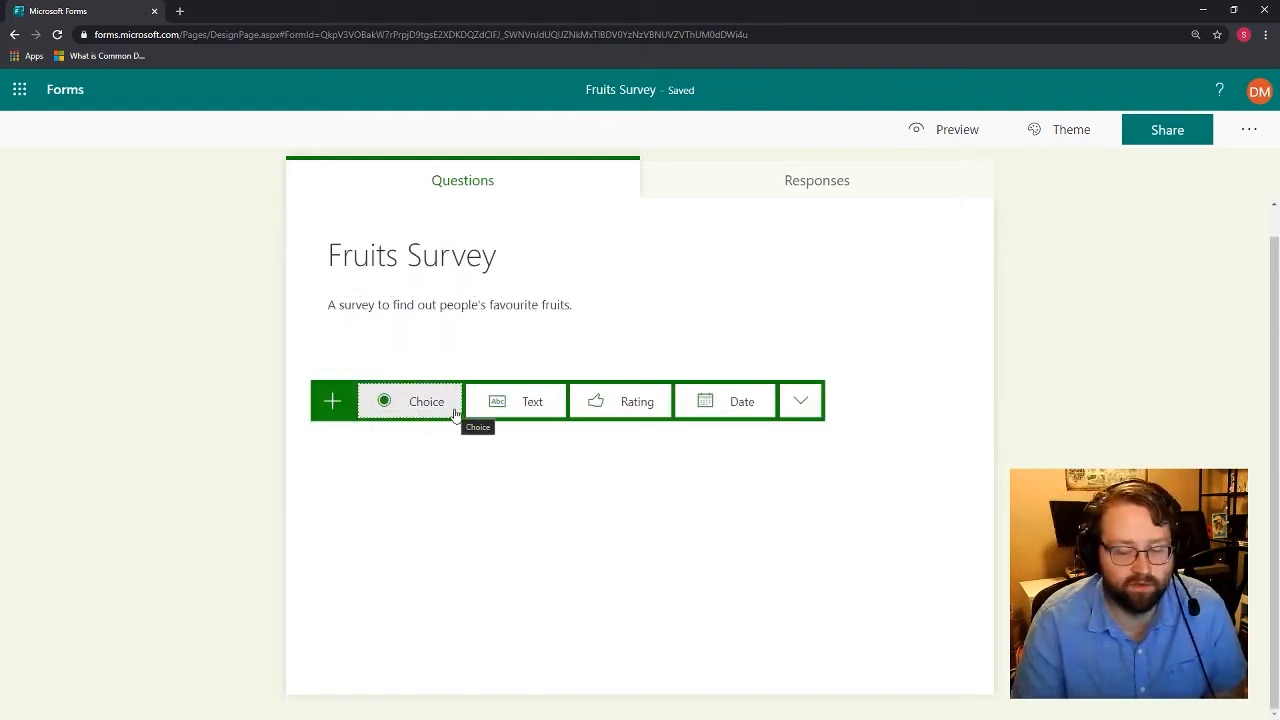
{"action": "left_click", "coordinate": [453, 413]}
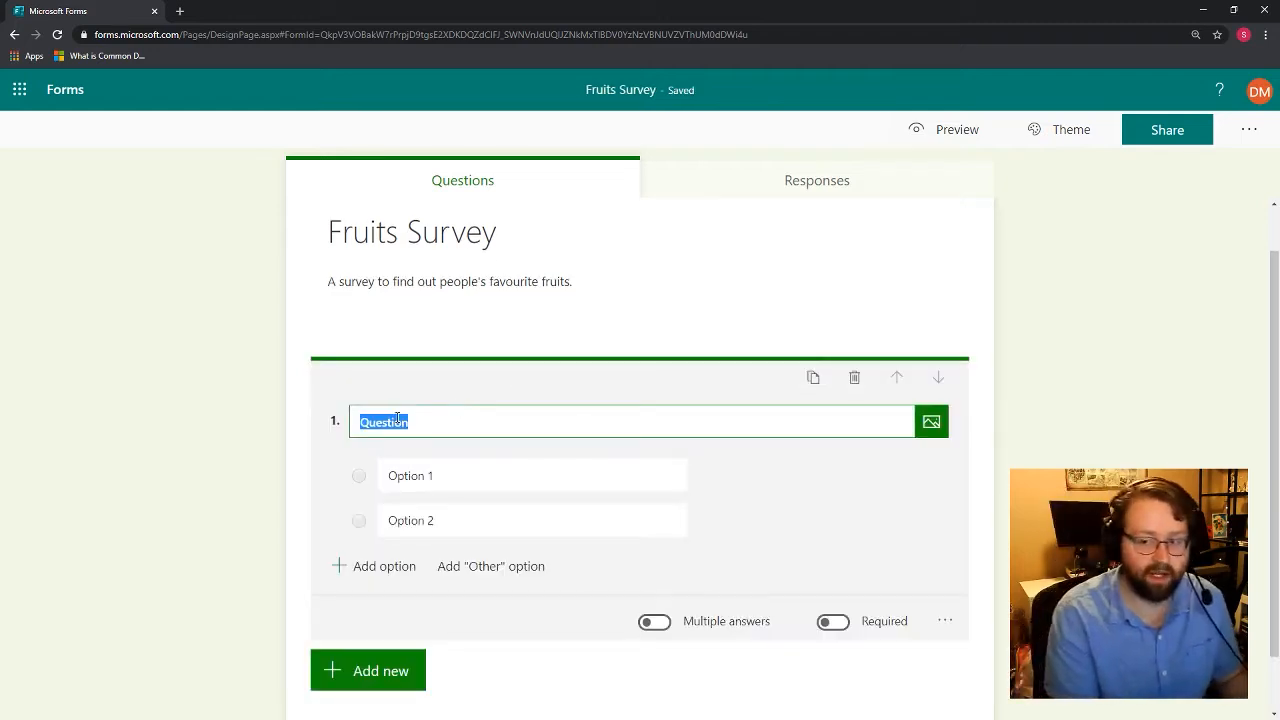
{"action": "type", "text": "What kind of"}
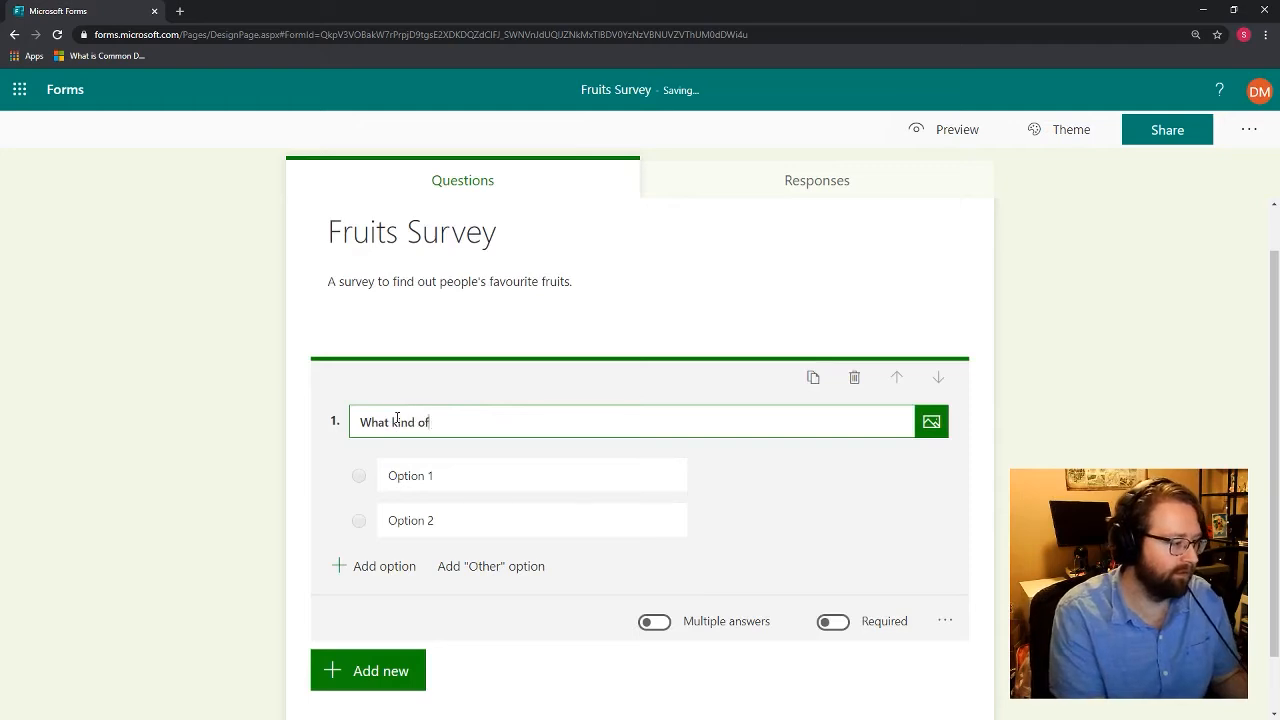
{"action": "type", "text": " fruit do you l"}
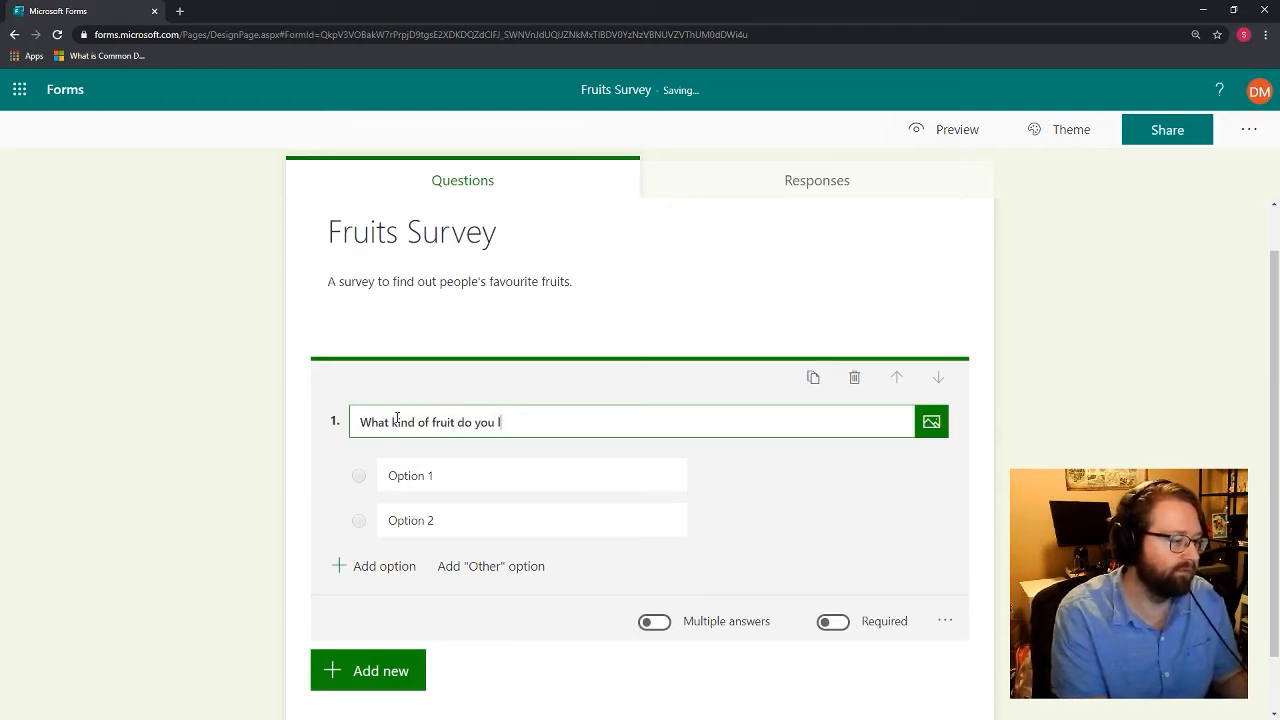
{"action": "type", "text": "ike?"}
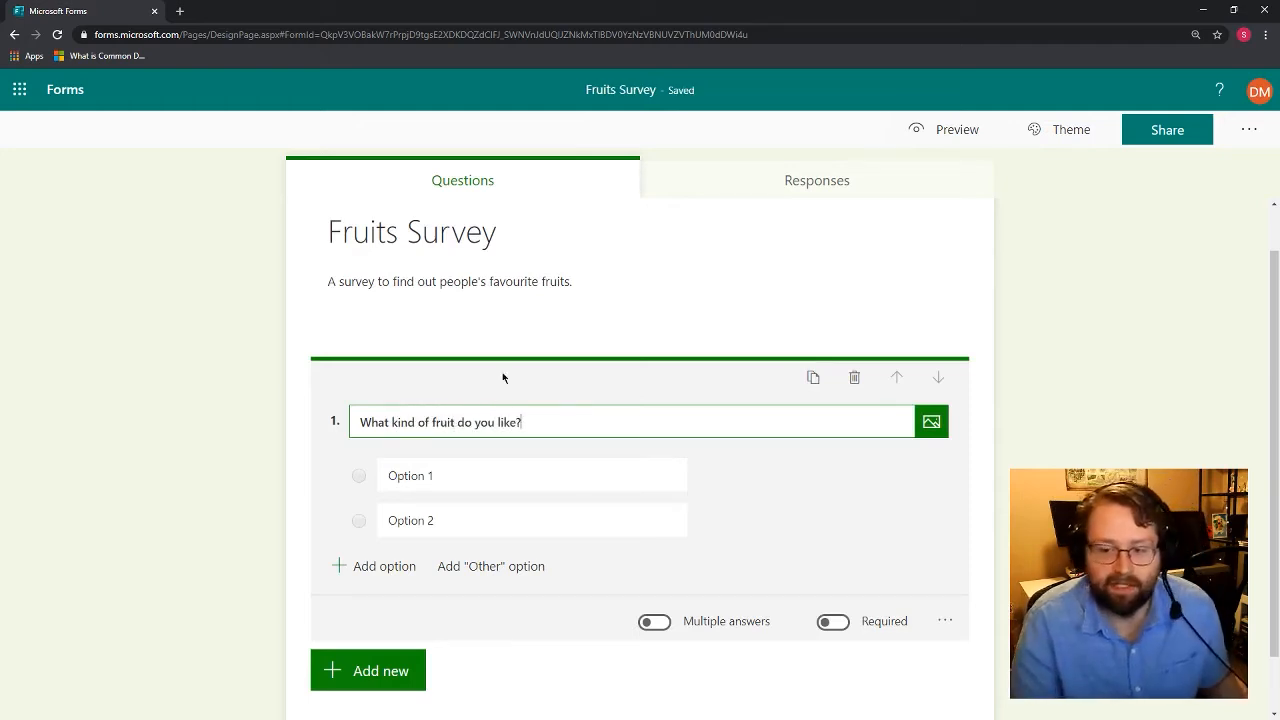
Step: Give the fruit question four answer options: Apples, Bananas, Coconuts and Durians
{"action": "left_click", "coordinate": [483, 466]}
{"action": "type", "text": "Apple"}
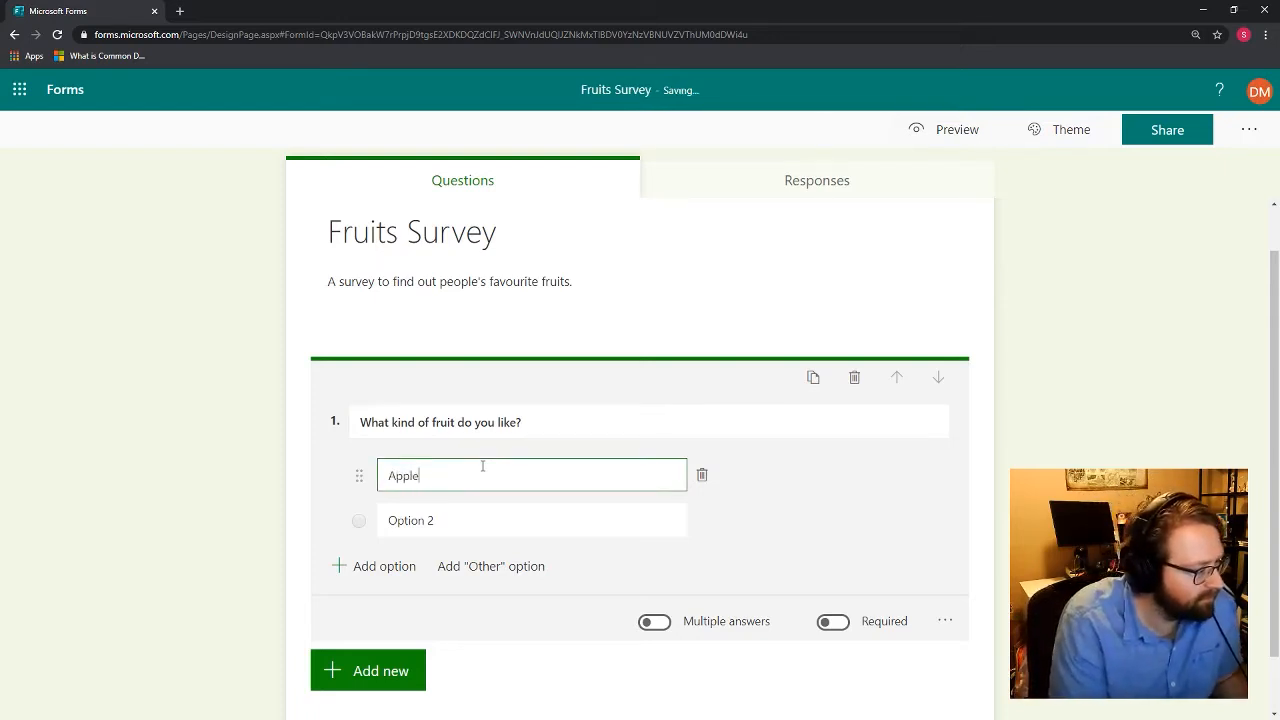
{"action": "type", "text": "s"}
{"action": "left_click", "coordinate": [457, 520]}
{"action": "type", "text": "Bananas"}
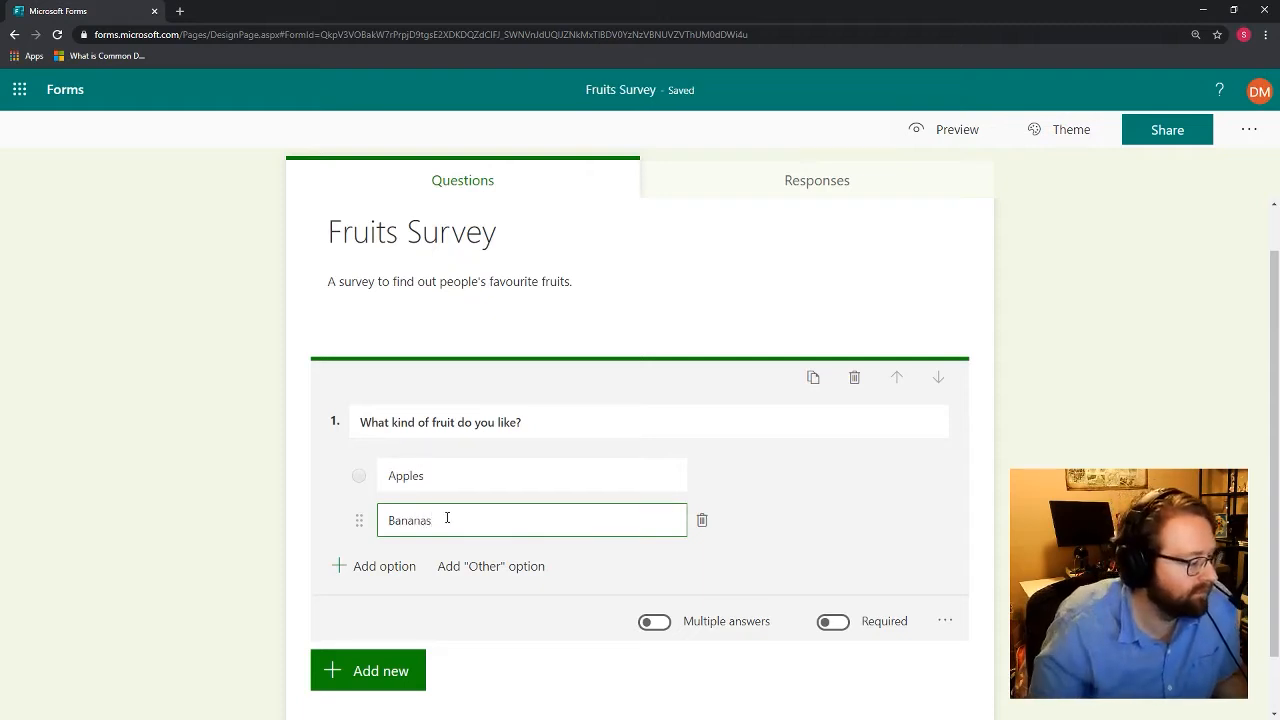
{"action": "left_click", "coordinate": [391, 566]}
{"action": "type", "text": "Coconuts"}
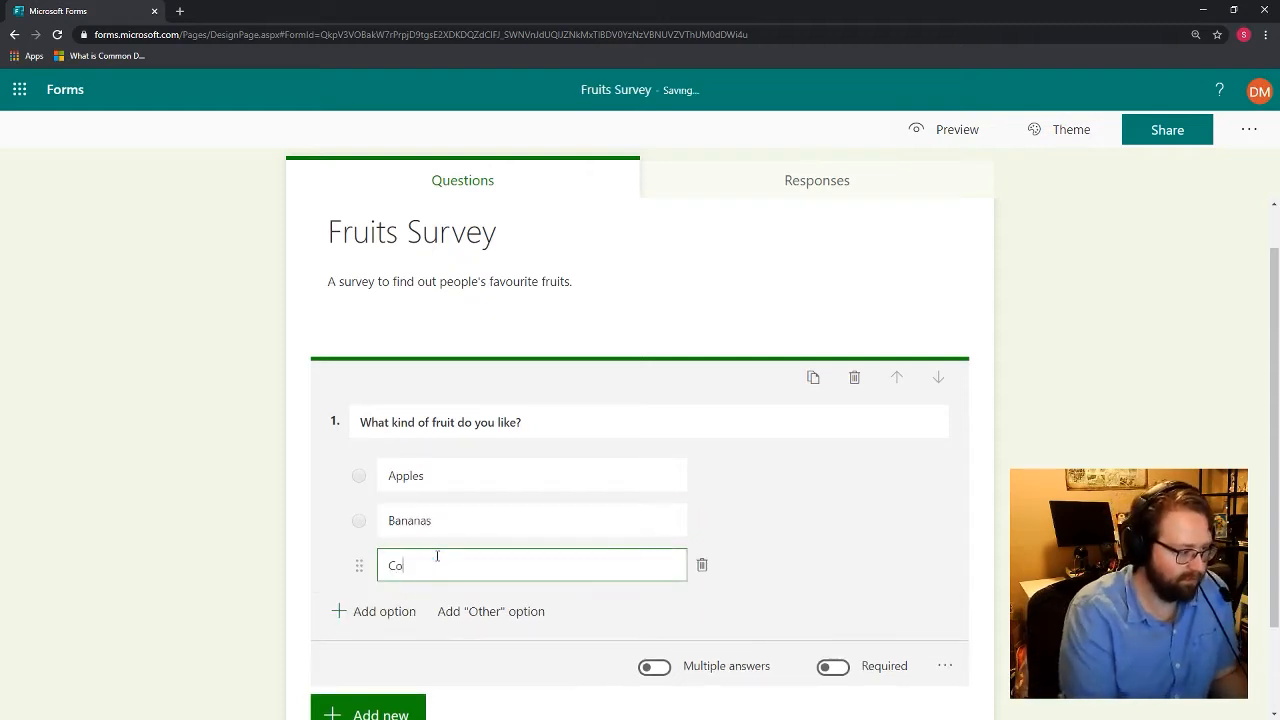
{"action": "left_click", "coordinate": [391, 613]}
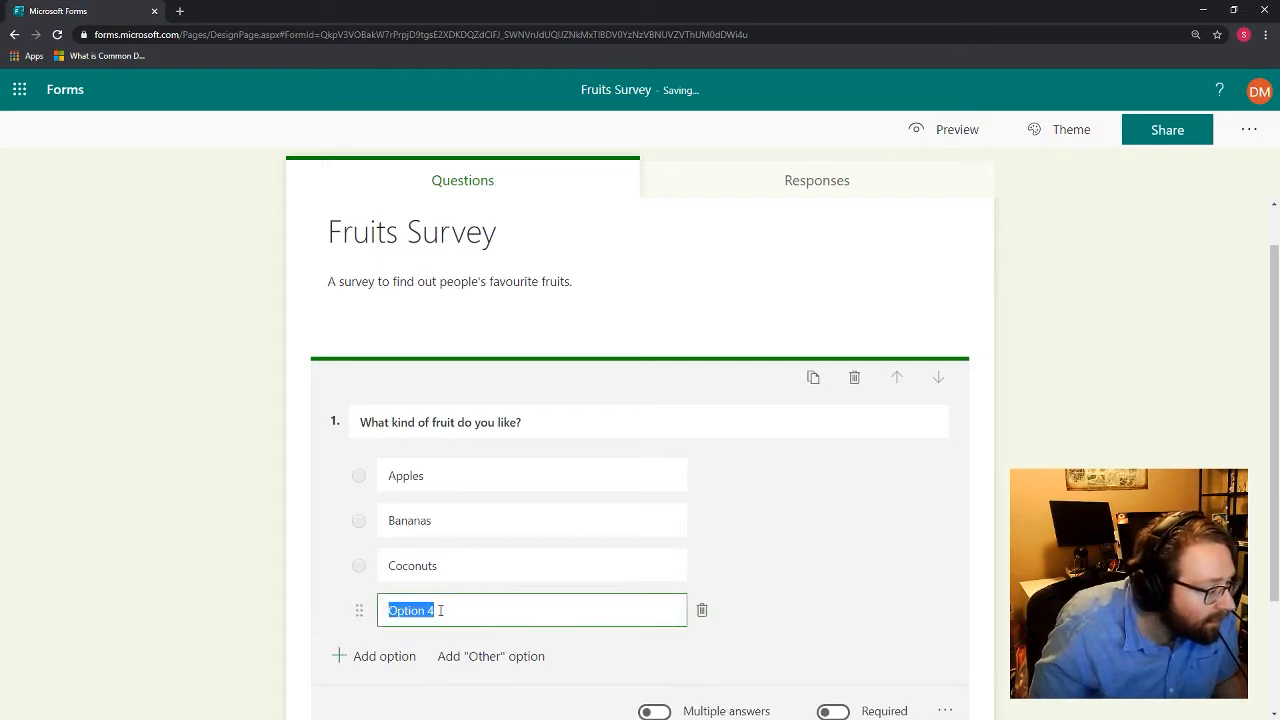
{"action": "type", "text": "Durians"}
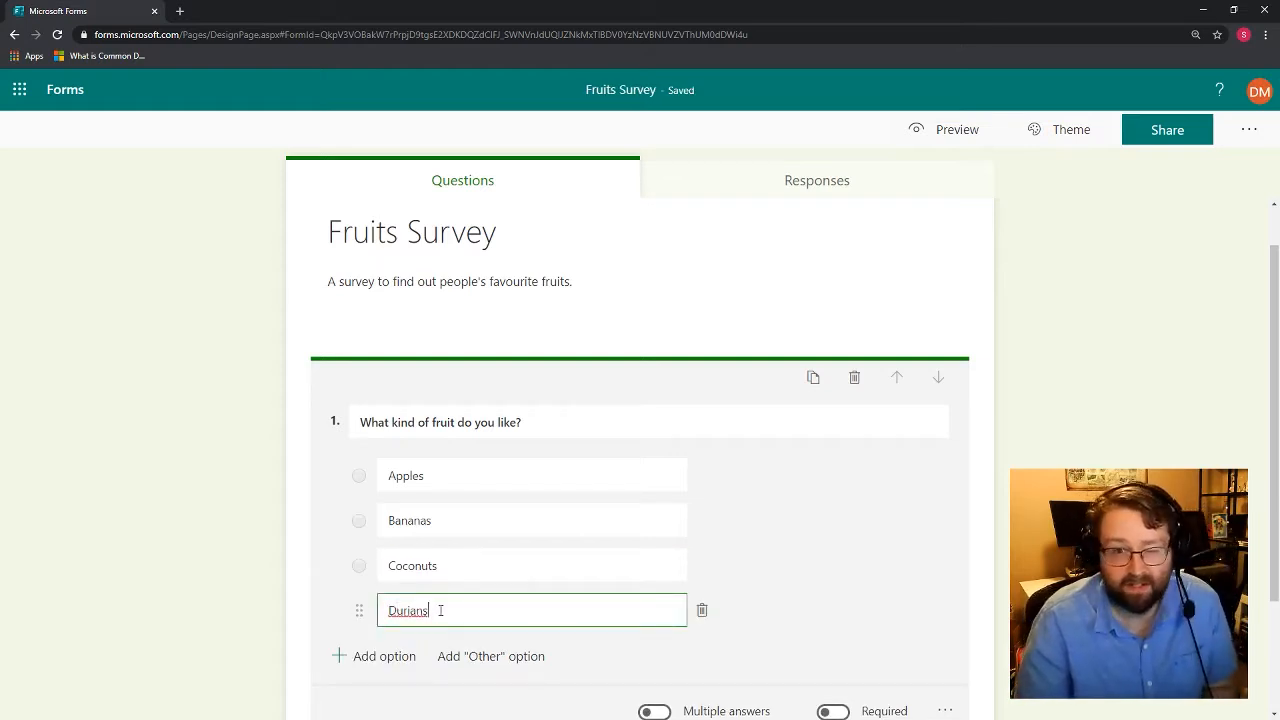
{"action": "left_click", "coordinate": [836, 562]}
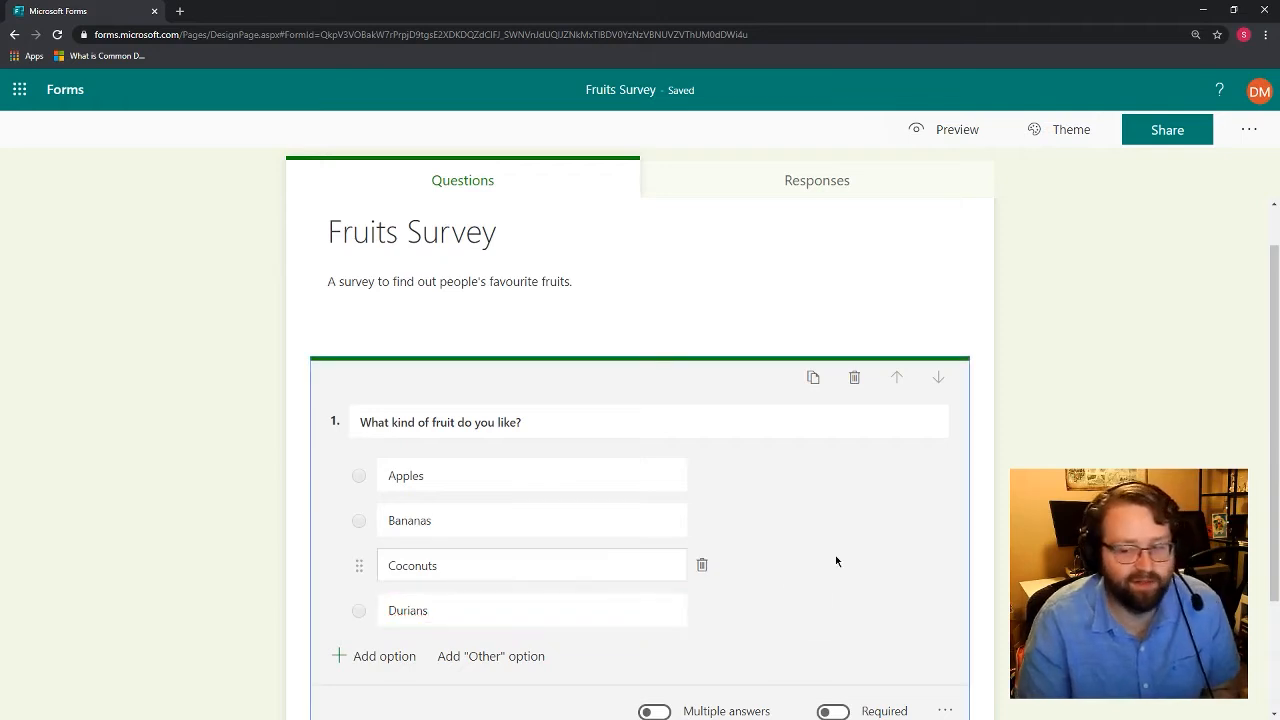
Step: Add an "Other" option to the fruit question and turn on both Multiple answers and Required
{"action": "scroll", "coordinate": [835, 555], "scroll_direction": "down", "scroll_amount": 1}
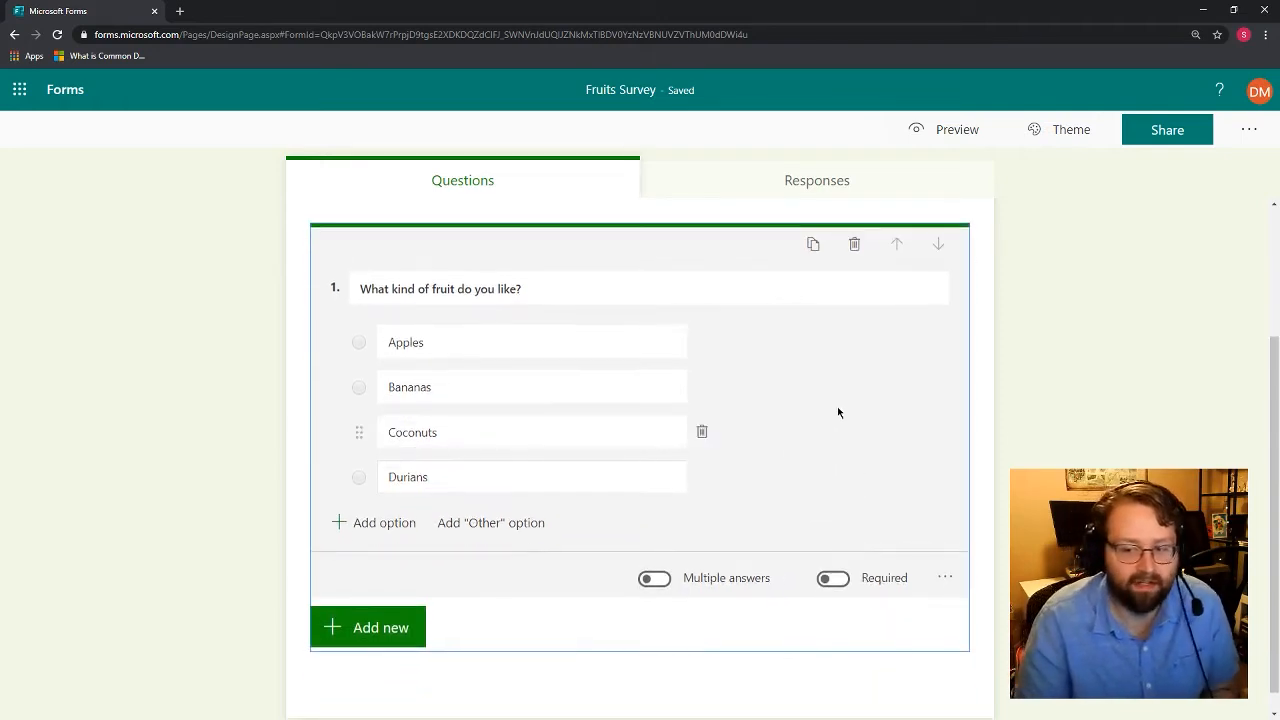
{"action": "left_click", "coordinate": [487, 524]}
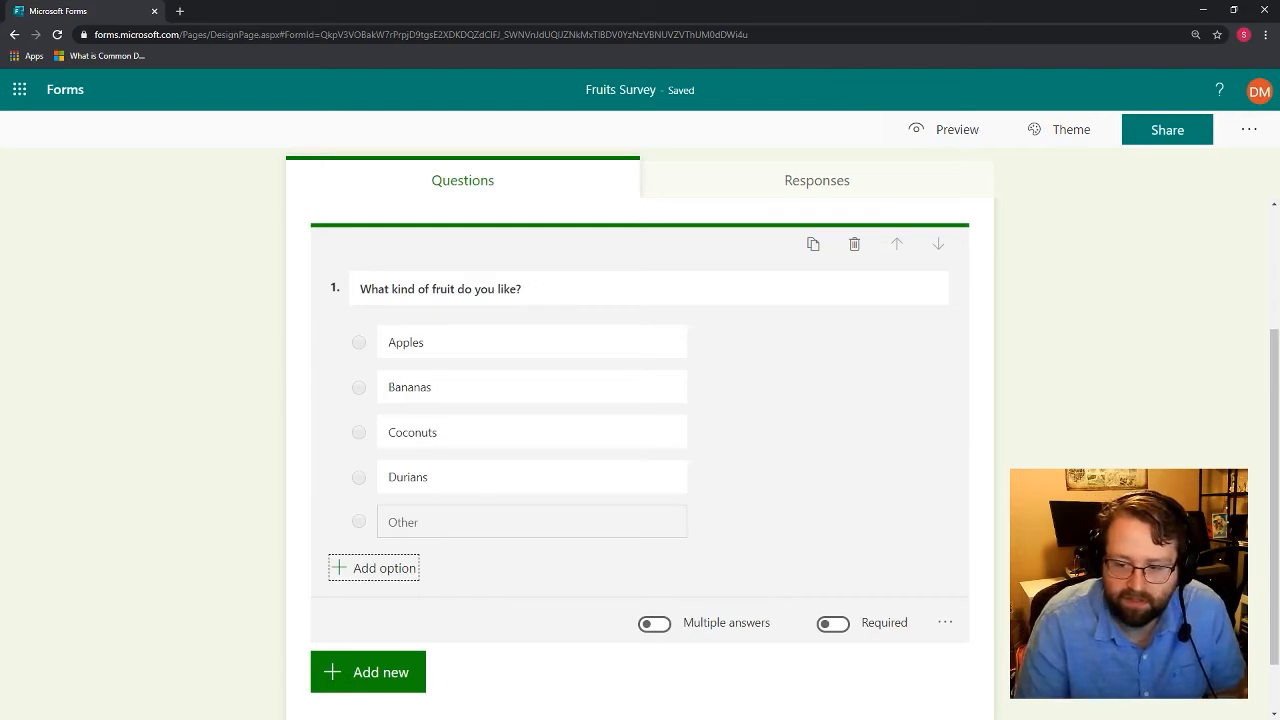
{"action": "left_click", "coordinate": [768, 541]}
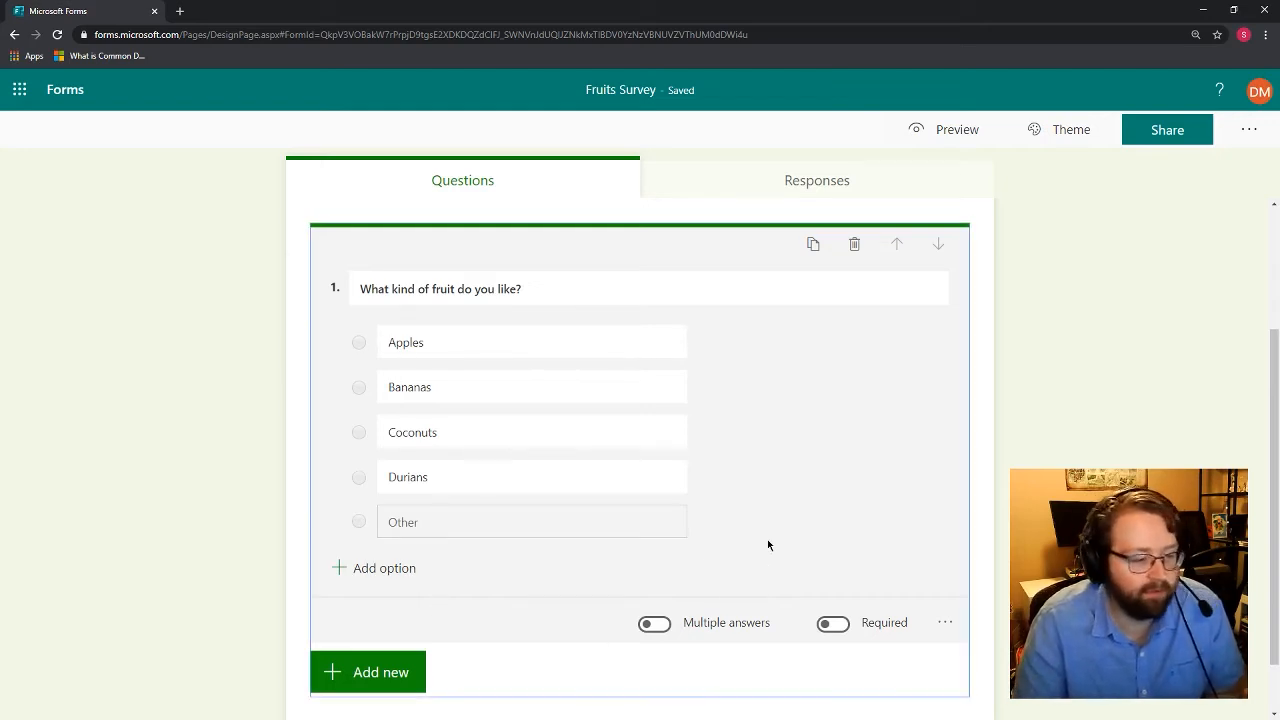
{"action": "left_click", "coordinate": [666, 626]}
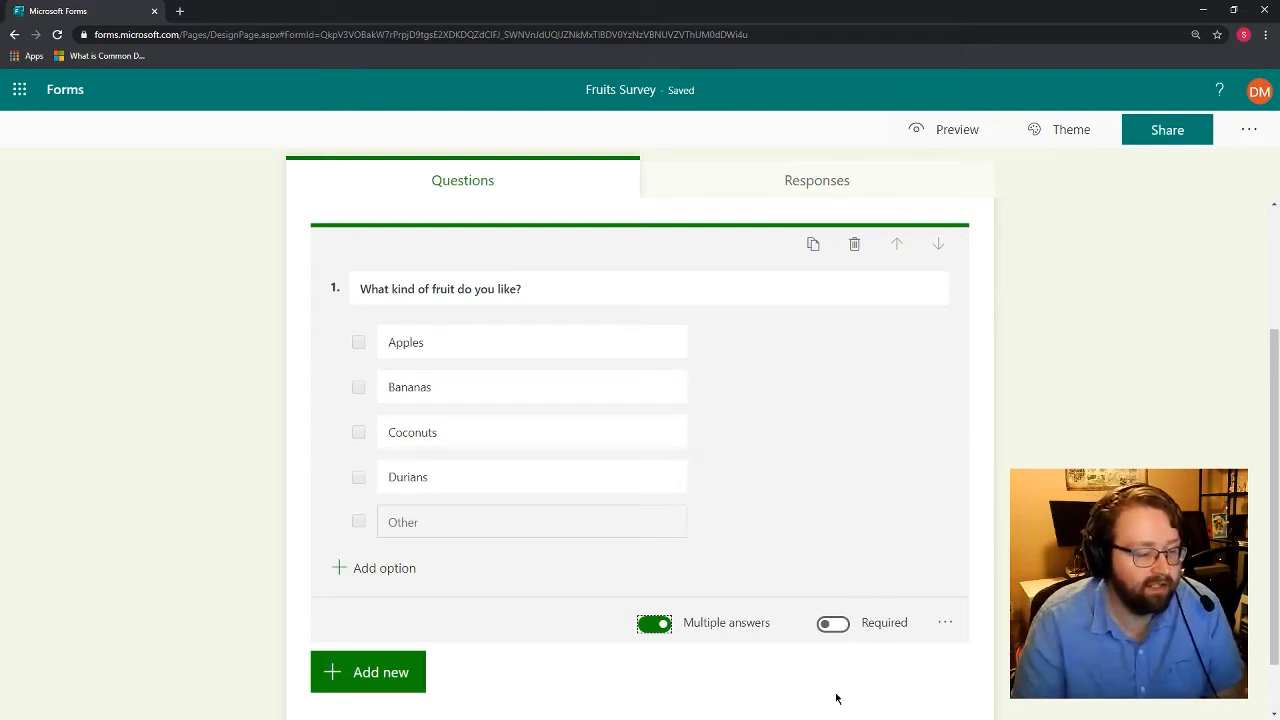
{"action": "left_click", "coordinate": [838, 625]}
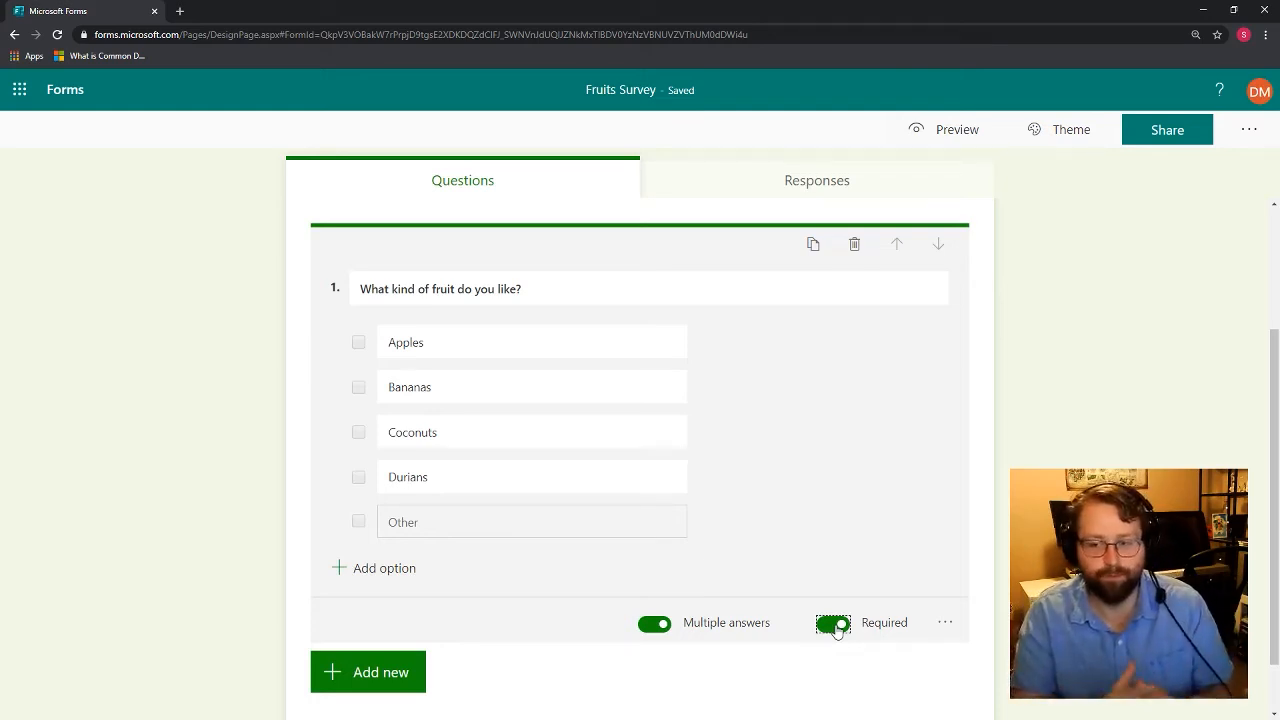
Step: Add a Text question reading "Why do you like that fruit?" and turn on Long answer for it
{"action": "scroll", "coordinate": [780, 530], "scroll_direction": "down", "scroll_amount": 1}
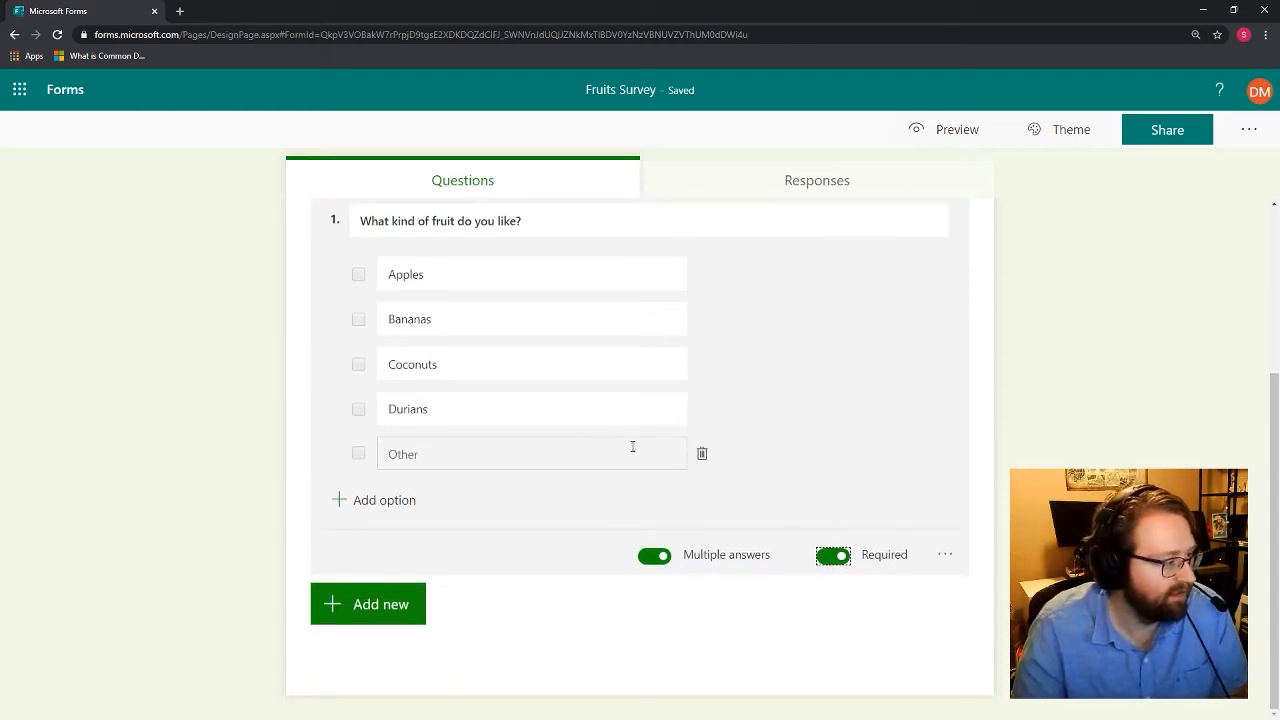
{"action": "left_click", "coordinate": [360, 614]}
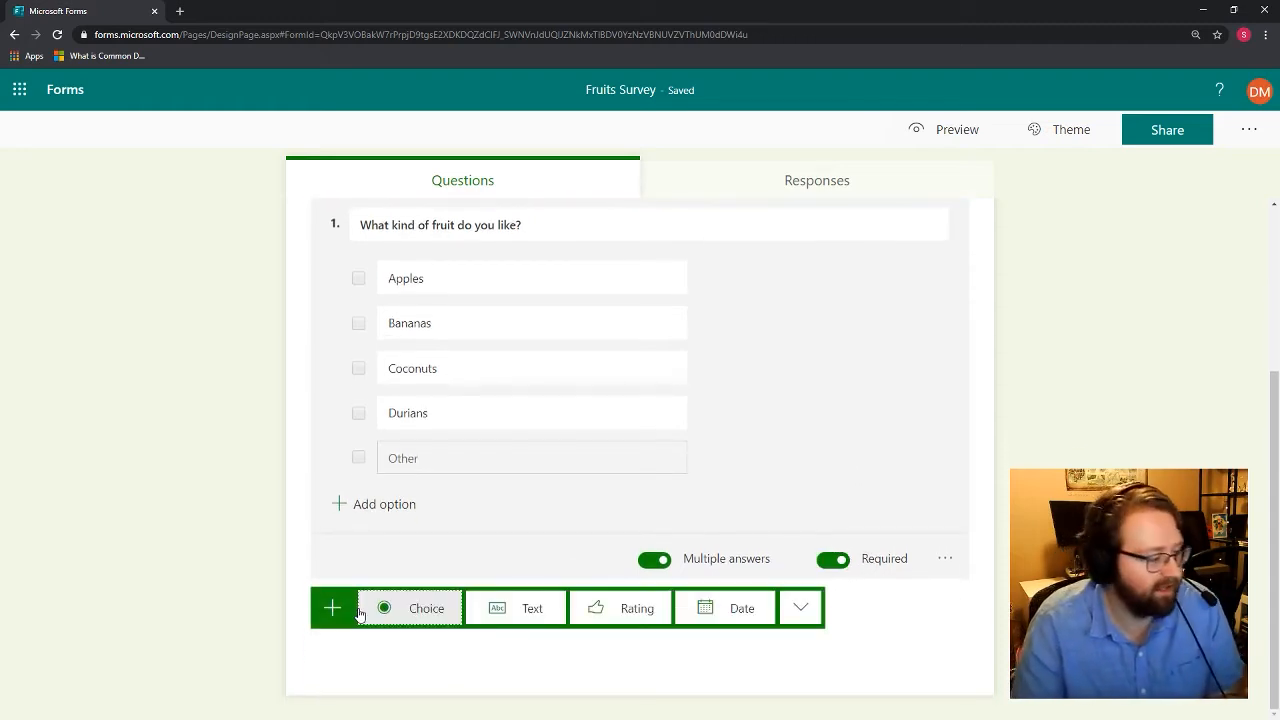
{"action": "left_click", "coordinate": [537, 616]}
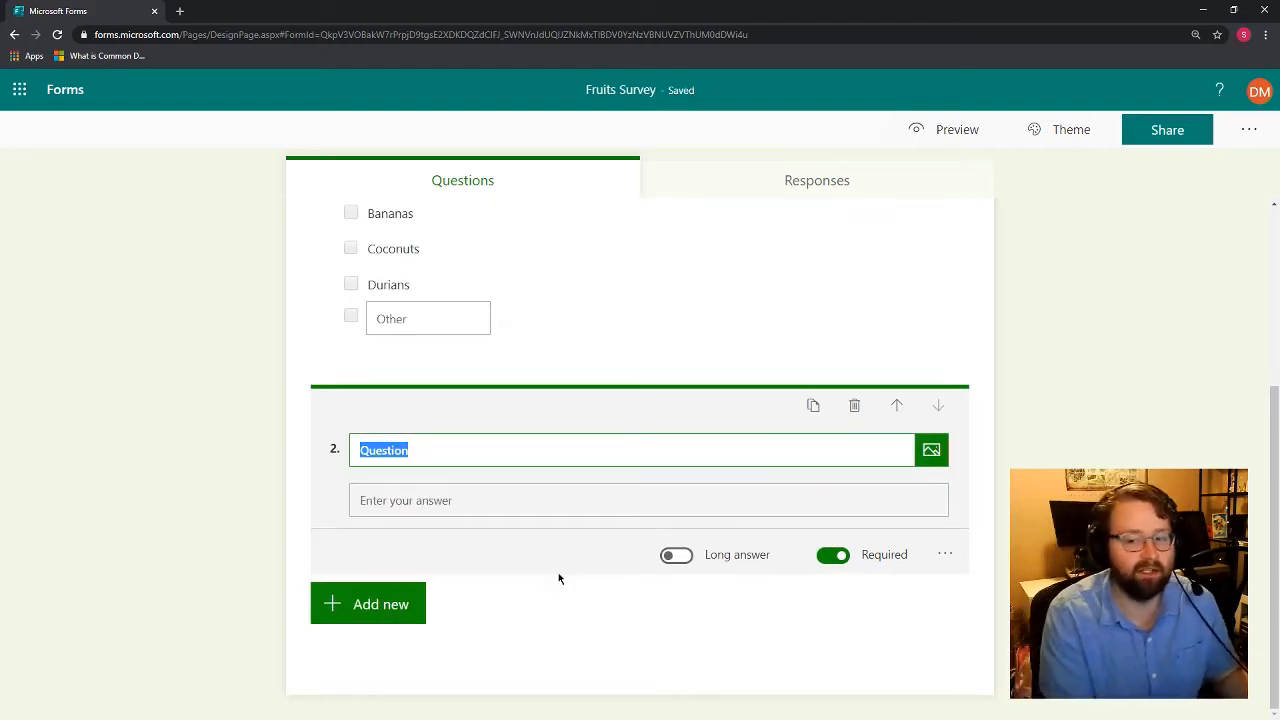
{"action": "type", "text": "Why do you like that fruit?"}
{"action": "left_click", "coordinate": [559, 574]}
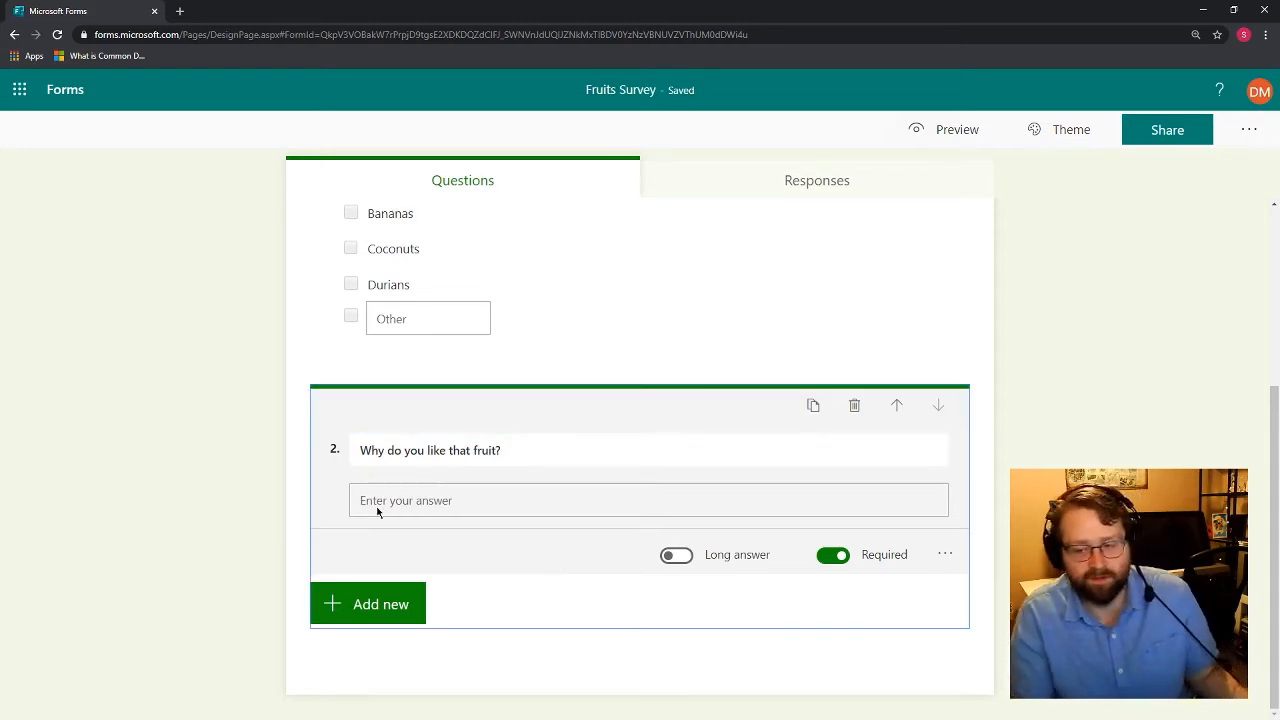
{"action": "left_click", "coordinate": [676, 556]}
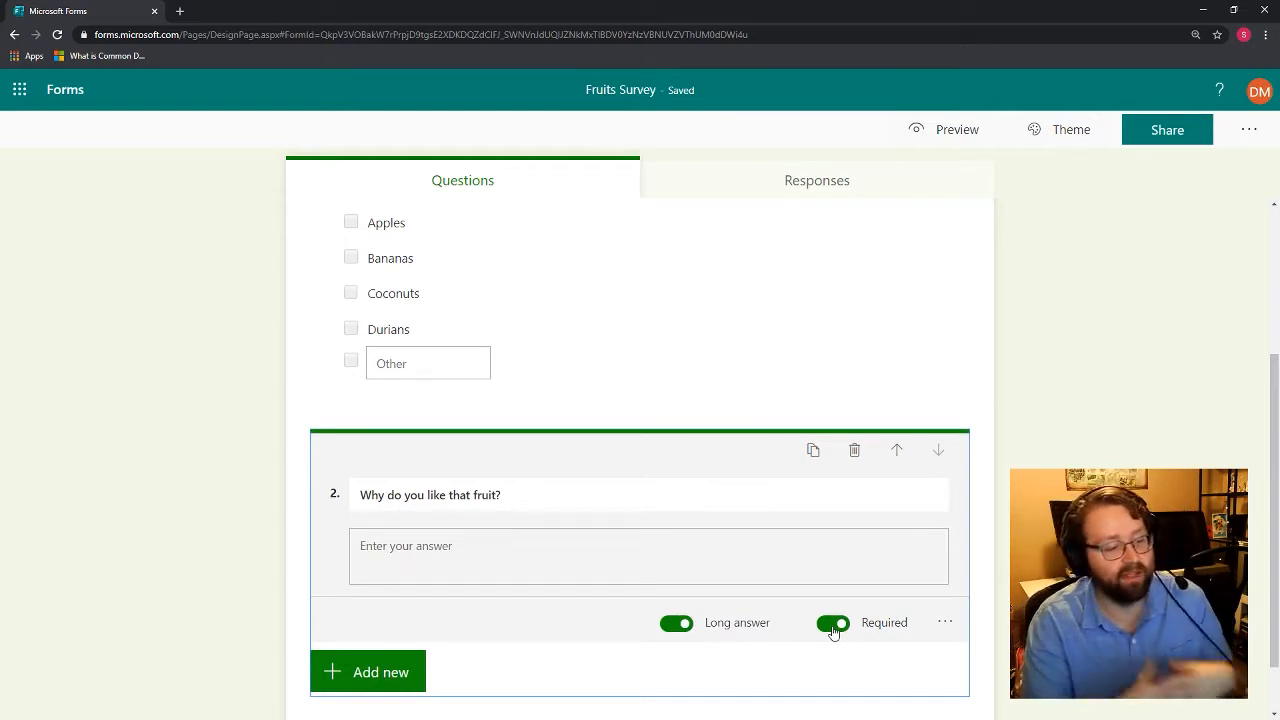
{"action": "scroll", "coordinate": [789, 443], "scroll_direction": "up", "scroll_amount": 3}
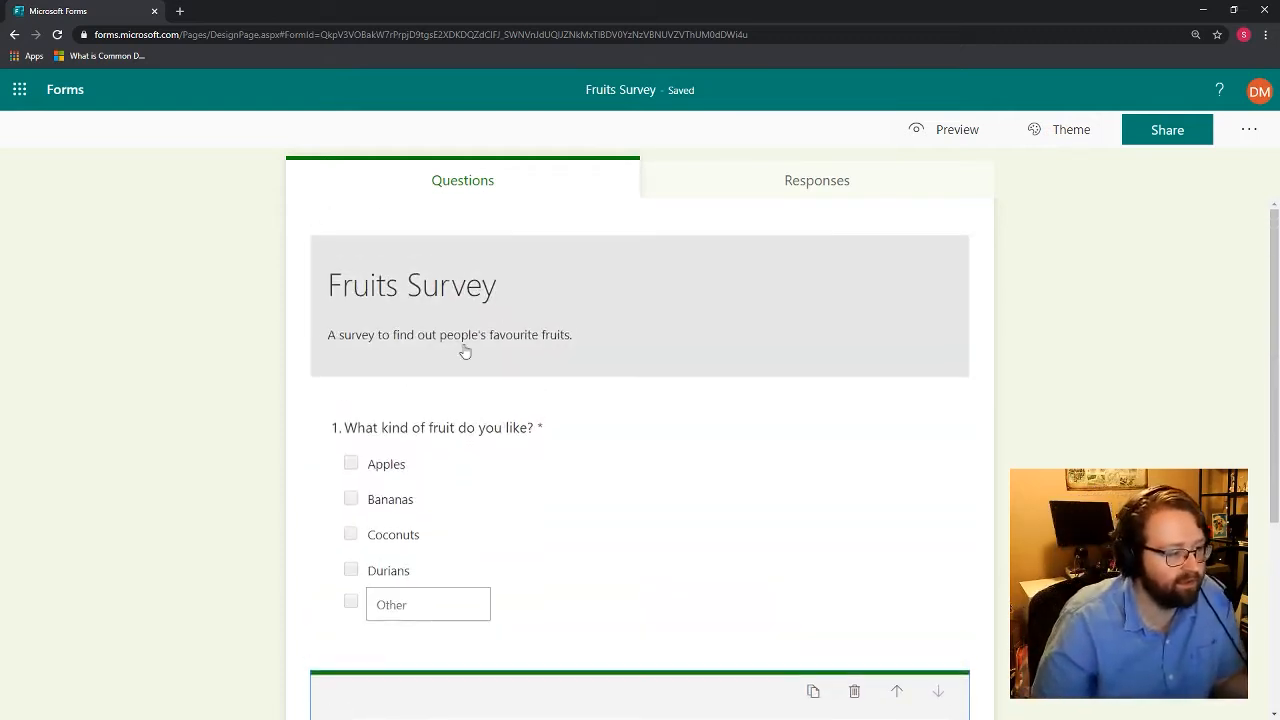
Step: Turn off Required for the "Why do you like that fruit?" question and add a Rating question with the Star symbol
{"action": "scroll", "coordinate": [536, 438], "scroll_direction": "down", "scroll_amount": 3}
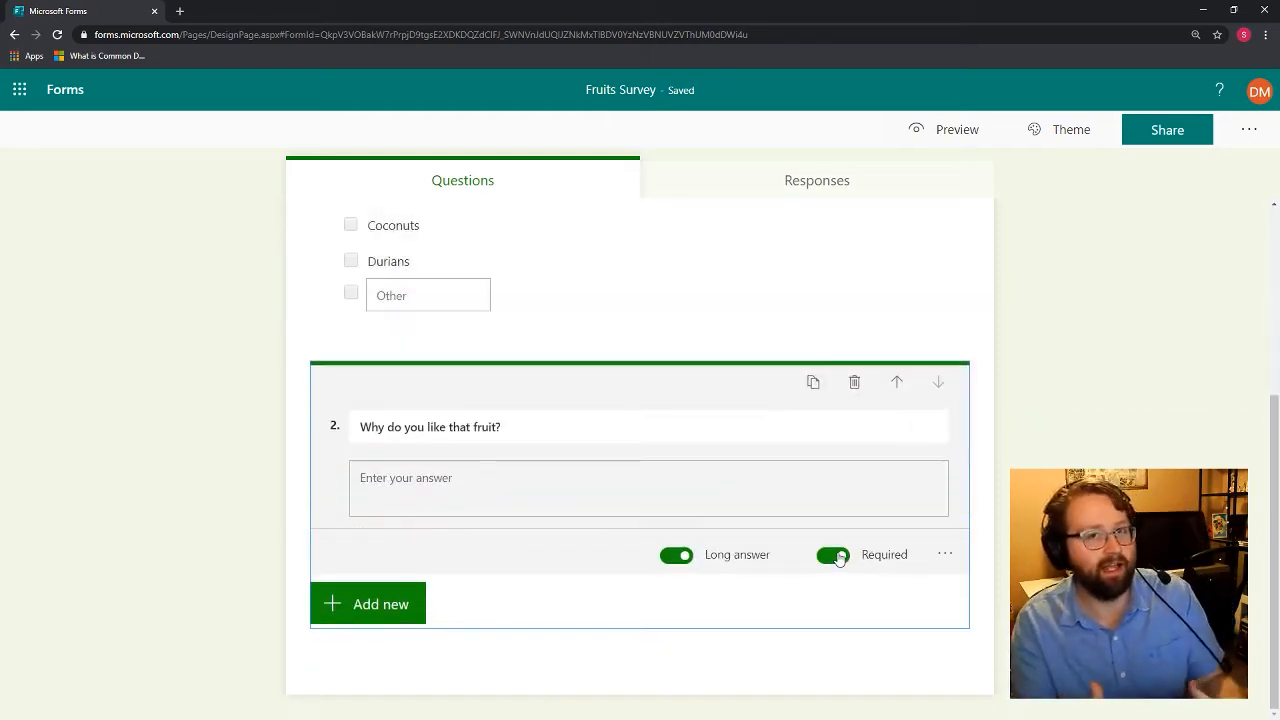
{"action": "left_click", "coordinate": [835, 556]}
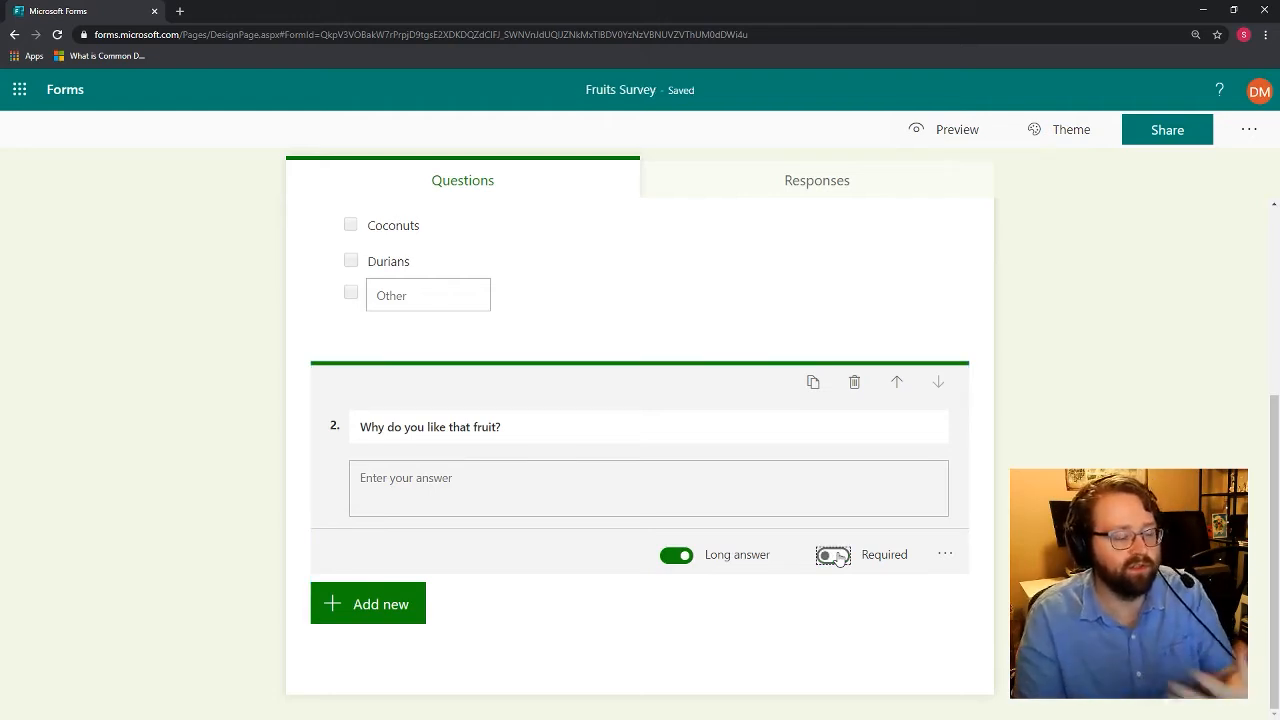
{"action": "left_click", "coordinate": [406, 610]}
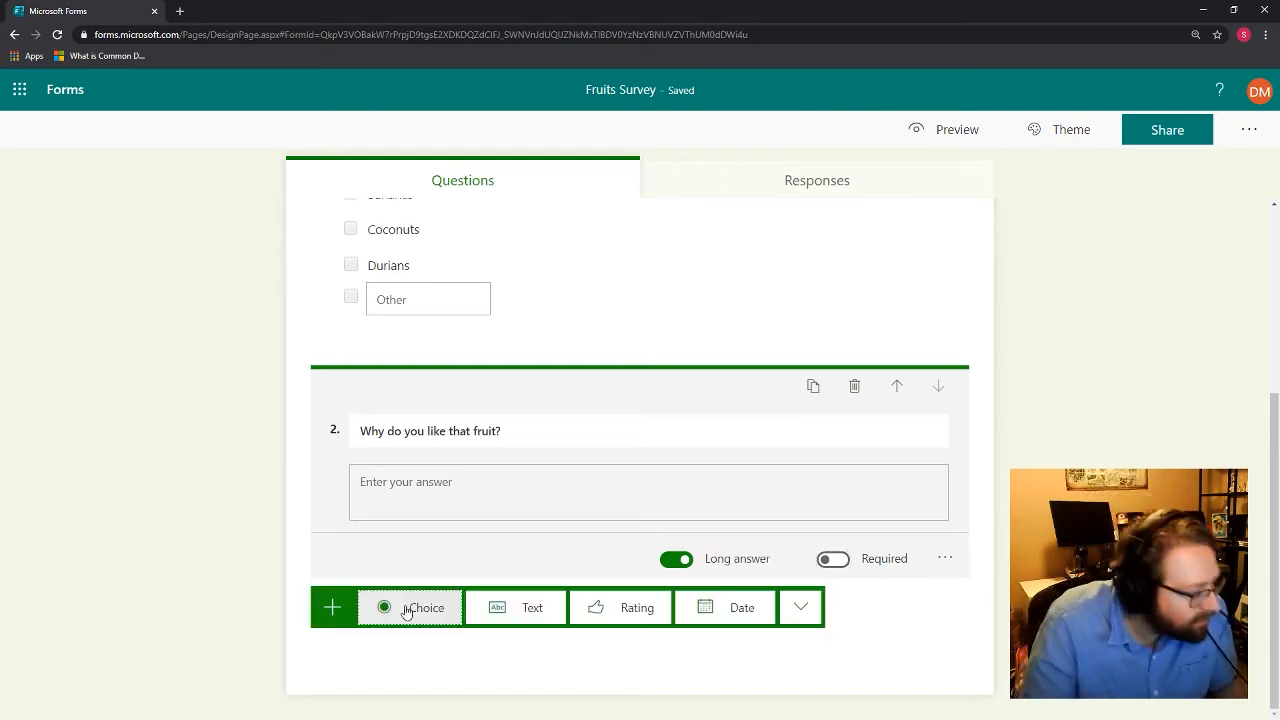
{"action": "left_click", "coordinate": [612, 610]}
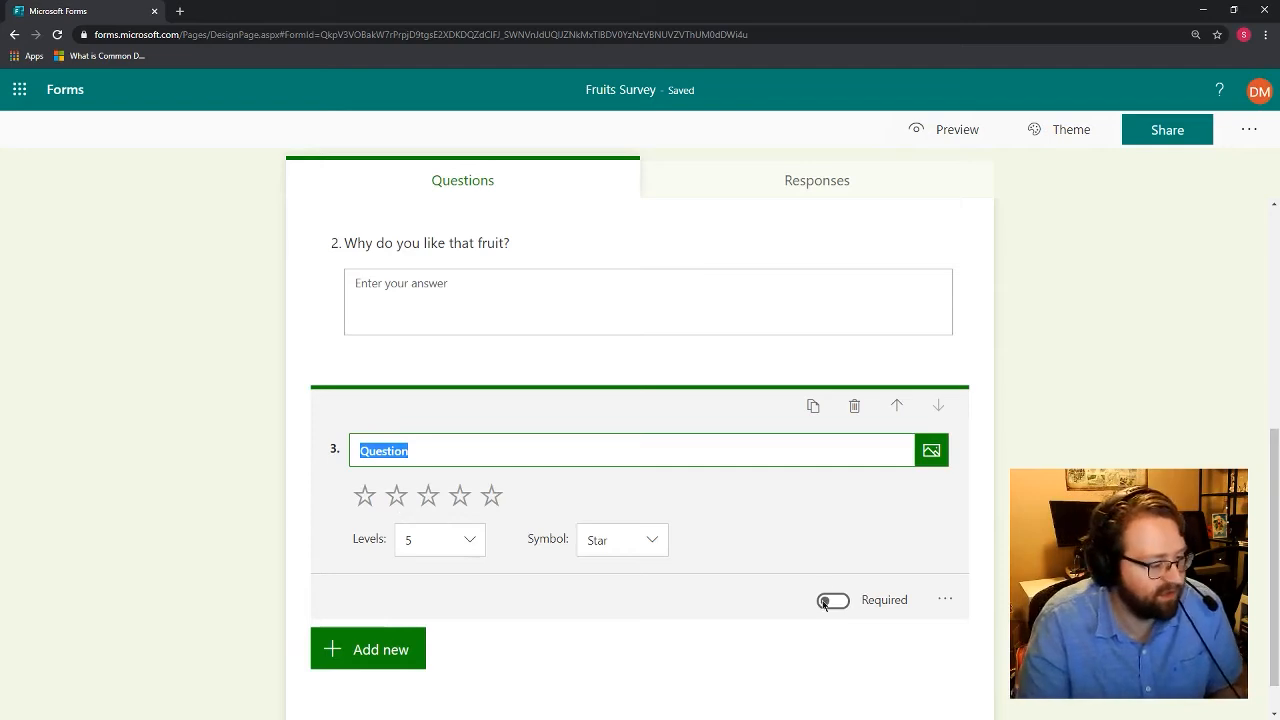
{"action": "left_click", "coordinate": [646, 541]}
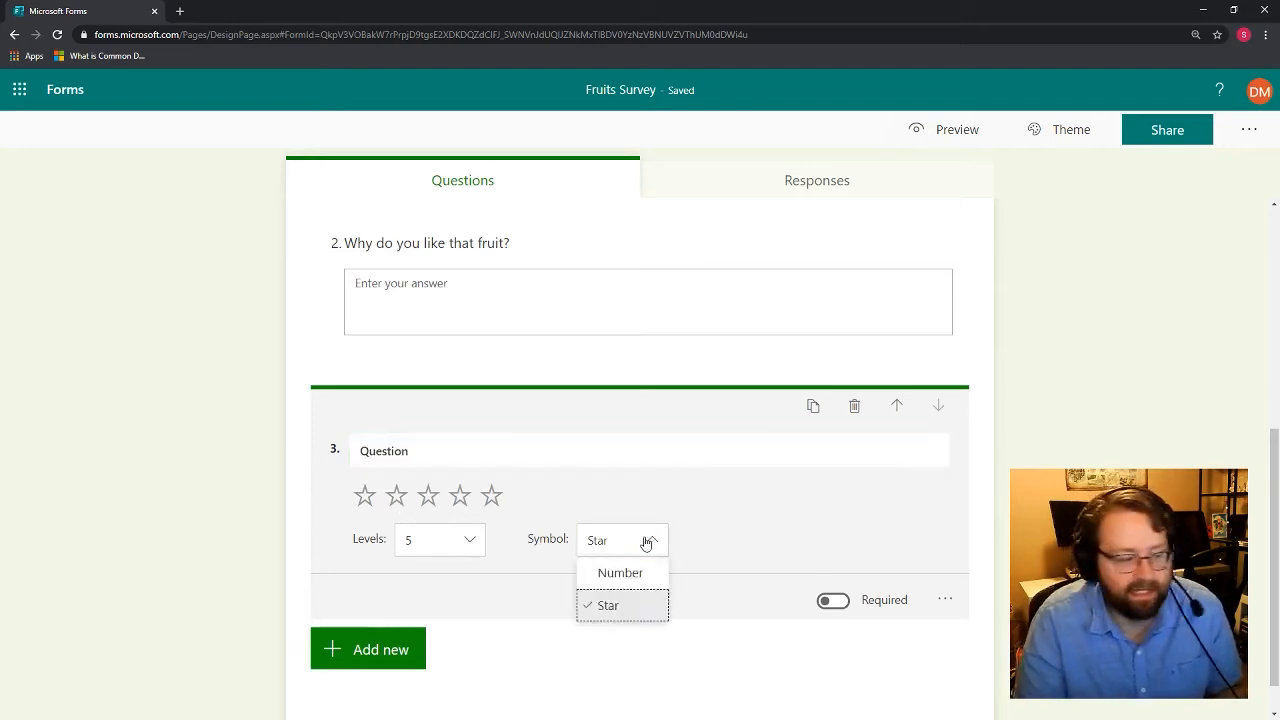
{"action": "left_click", "coordinate": [640, 603]}
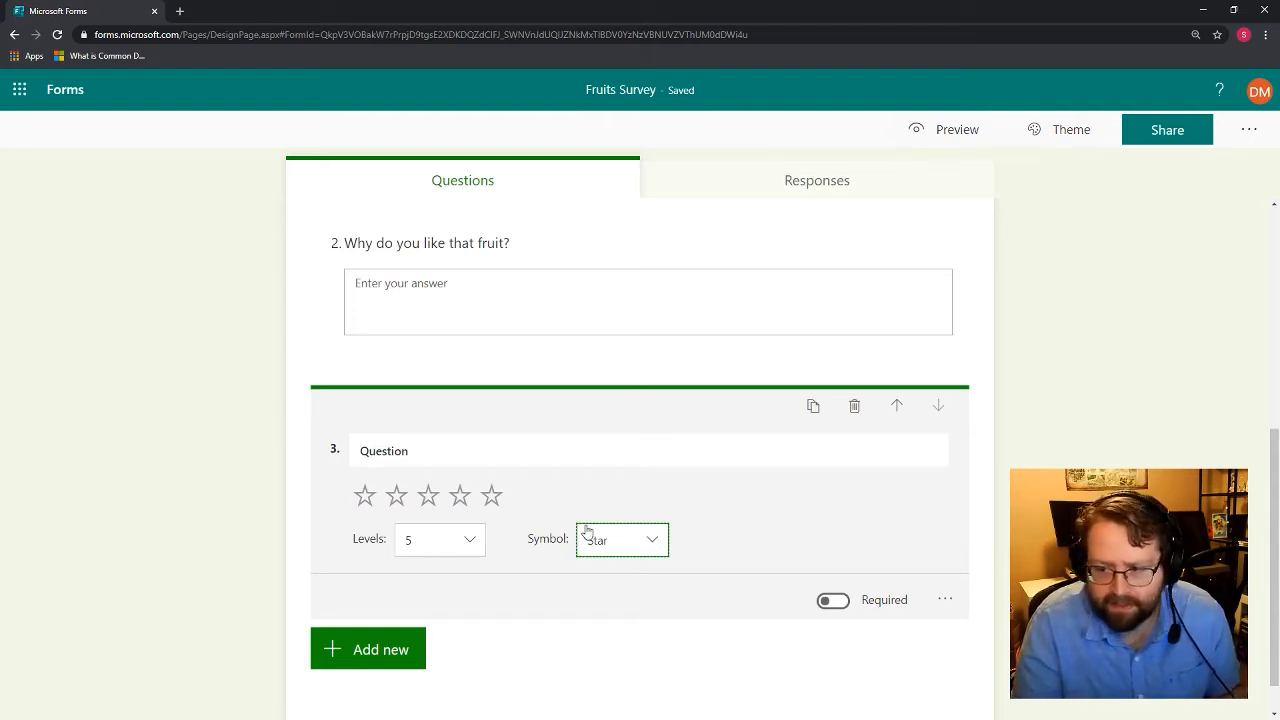
Step: Try 10 and 2 levels on the rating question and return it to 5 levels
{"action": "left_click", "coordinate": [459, 552]}
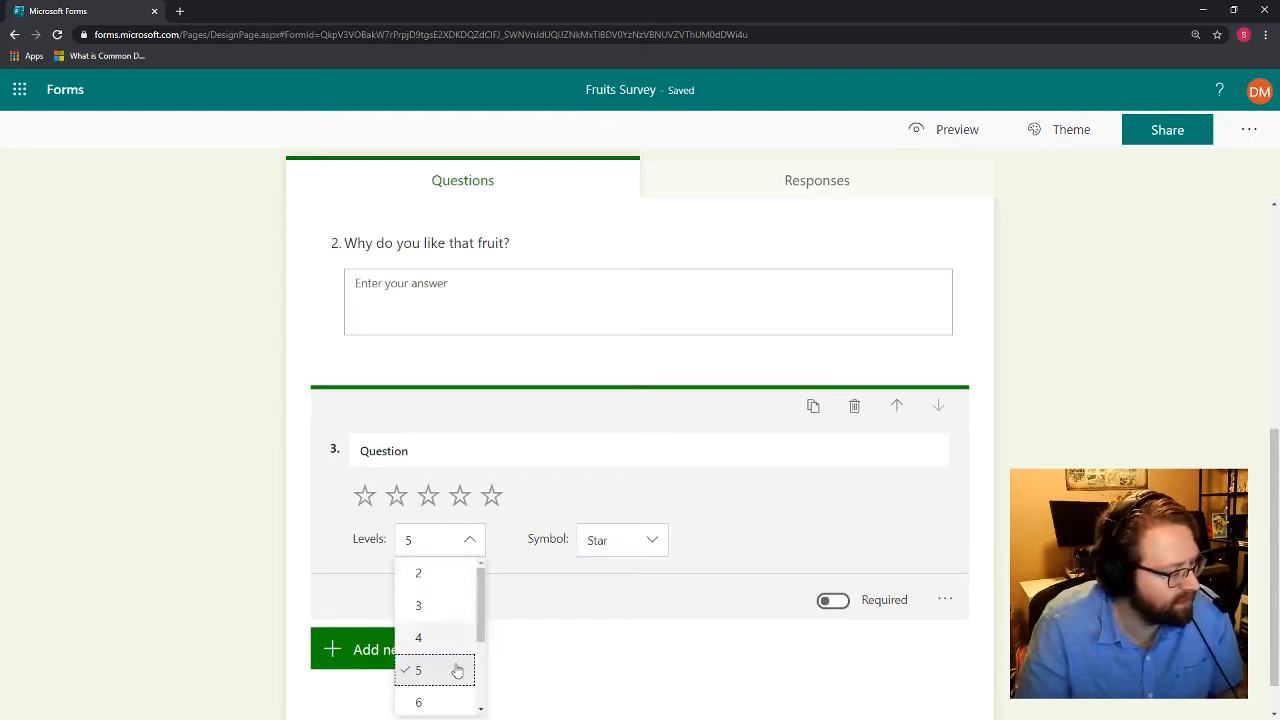
{"action": "scroll", "coordinate": [466, 617], "scroll_direction": "down", "scroll_amount": 2}
{"action": "scroll", "coordinate": [451, 660], "scroll_direction": "up", "scroll_amount": 2}
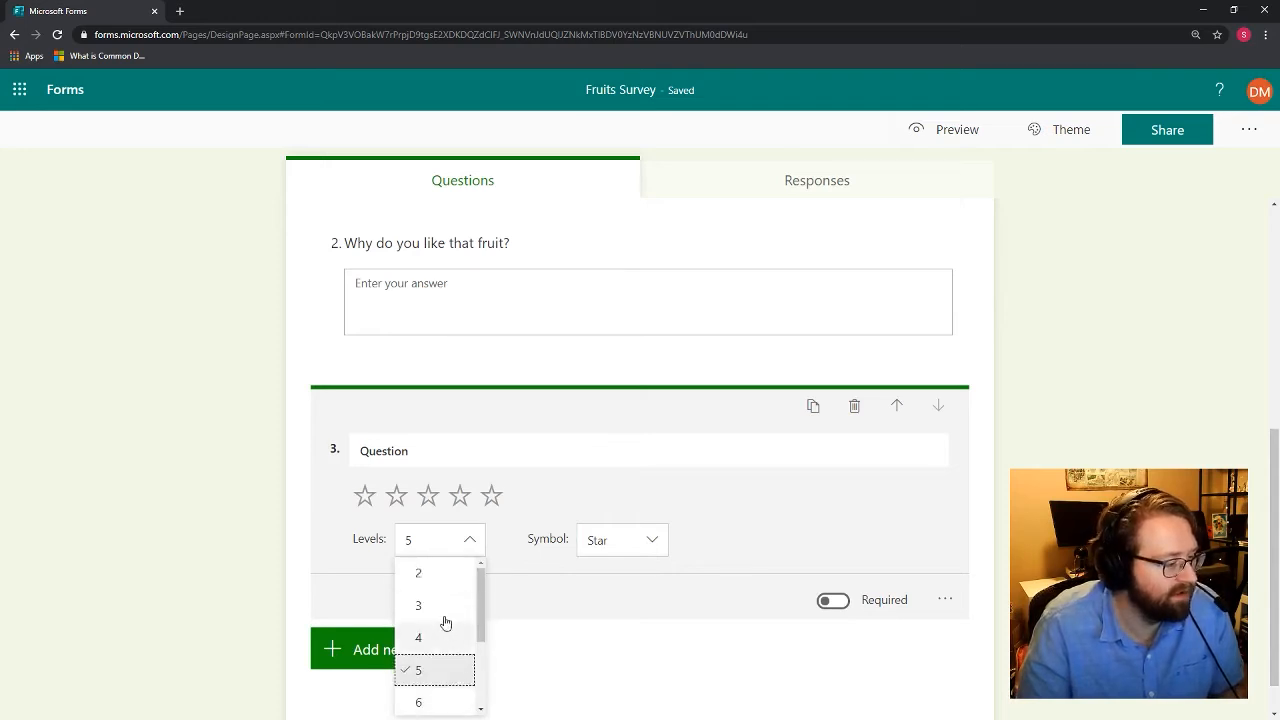
{"action": "scroll", "coordinate": [438, 690], "scroll_direction": "down", "scroll_amount": 2}
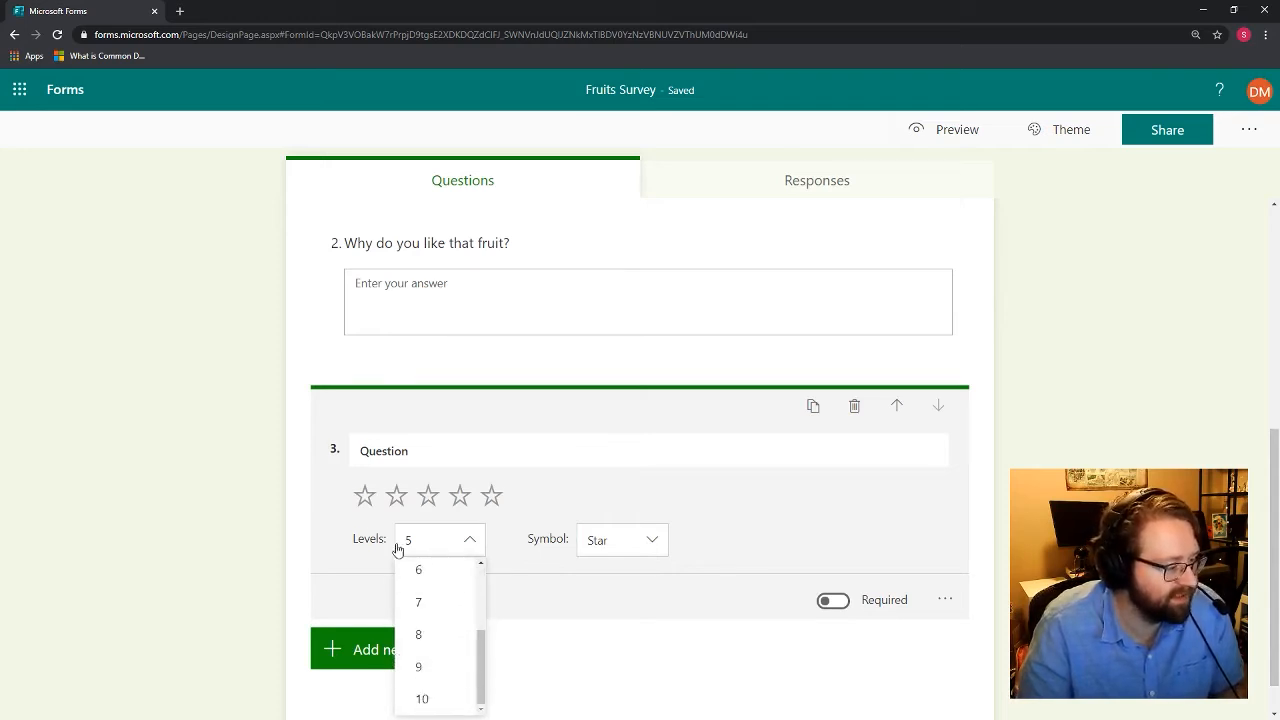
{"action": "scroll", "coordinate": [430, 655], "scroll_direction": "up", "scroll_amount": 2}
{"action": "scroll", "coordinate": [448, 680], "scroll_direction": "down", "scroll_amount": 2}
{"action": "left_click", "coordinate": [447, 697]}
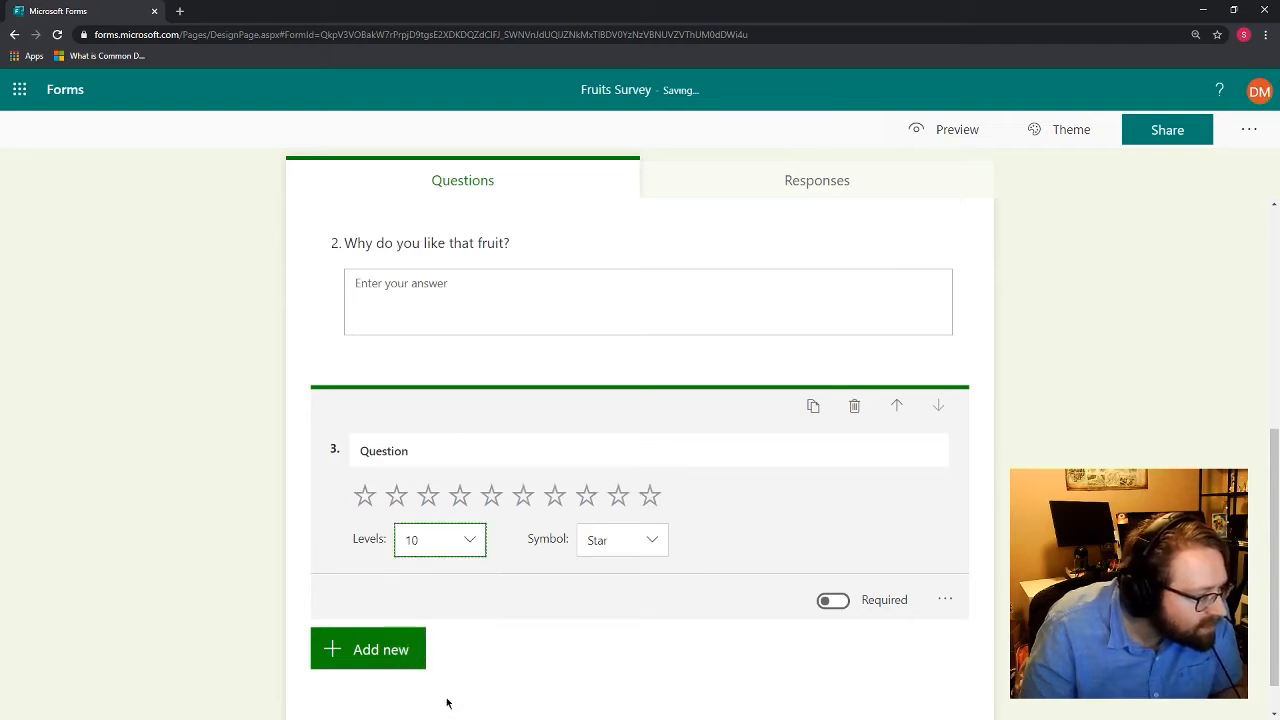
{"action": "left_click", "coordinate": [449, 545]}
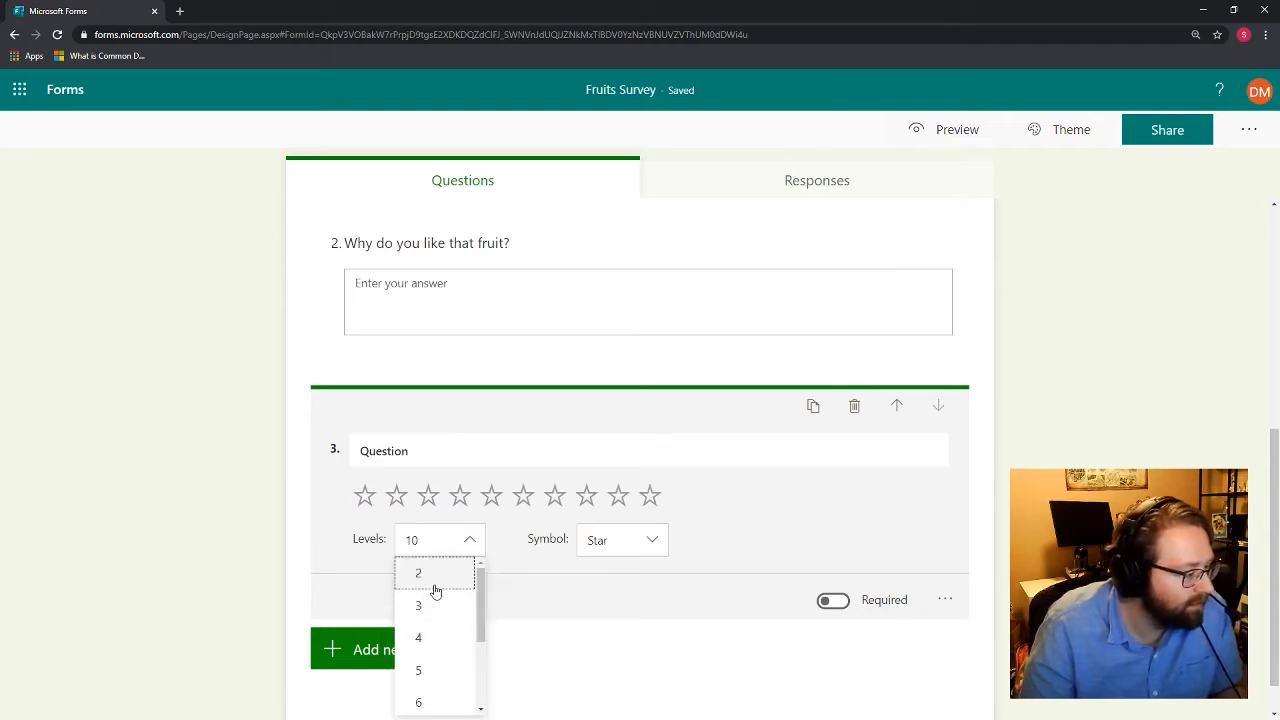
{"action": "left_click", "coordinate": [434, 576]}
{"action": "left_click", "coordinate": [397, 538]}
{"action": "left_click", "coordinate": [440, 672]}
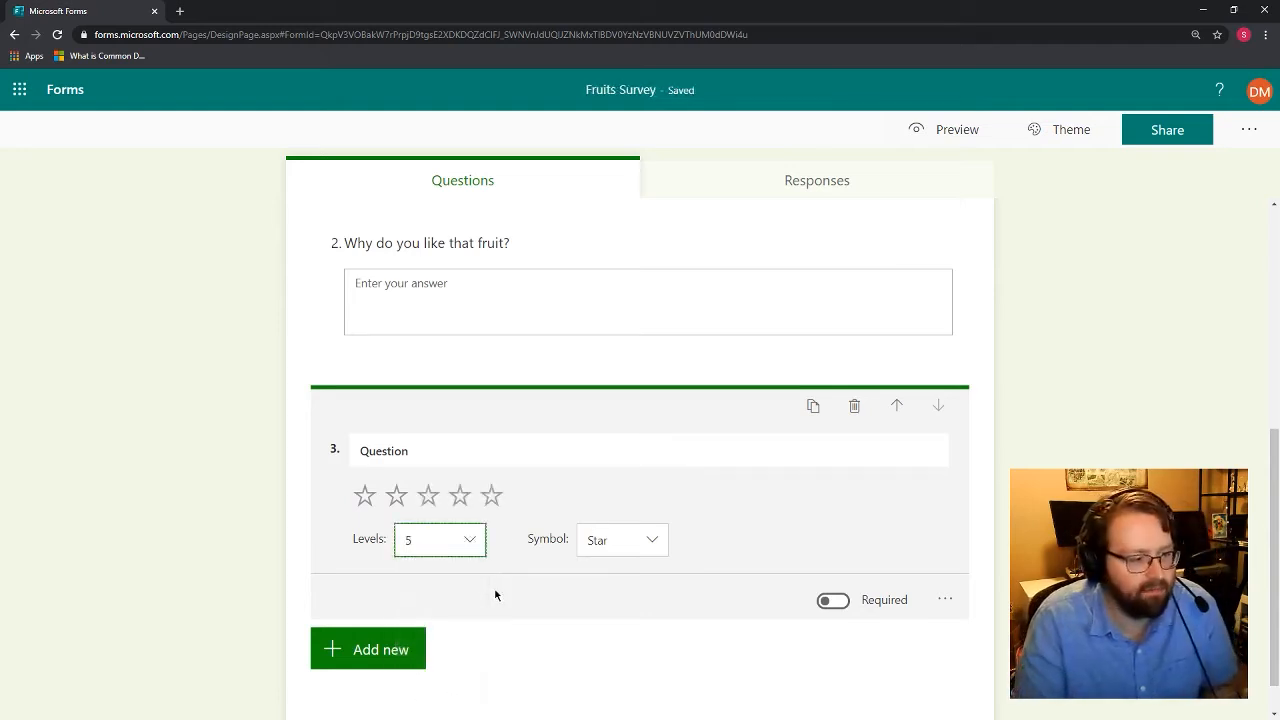
{"action": "left_click", "coordinate": [732, 539]}
Step: Search Bing images for "apple" and insert the red apple picture into the rating question
{"action": "mouse_move", "coordinate": [931, 453]}
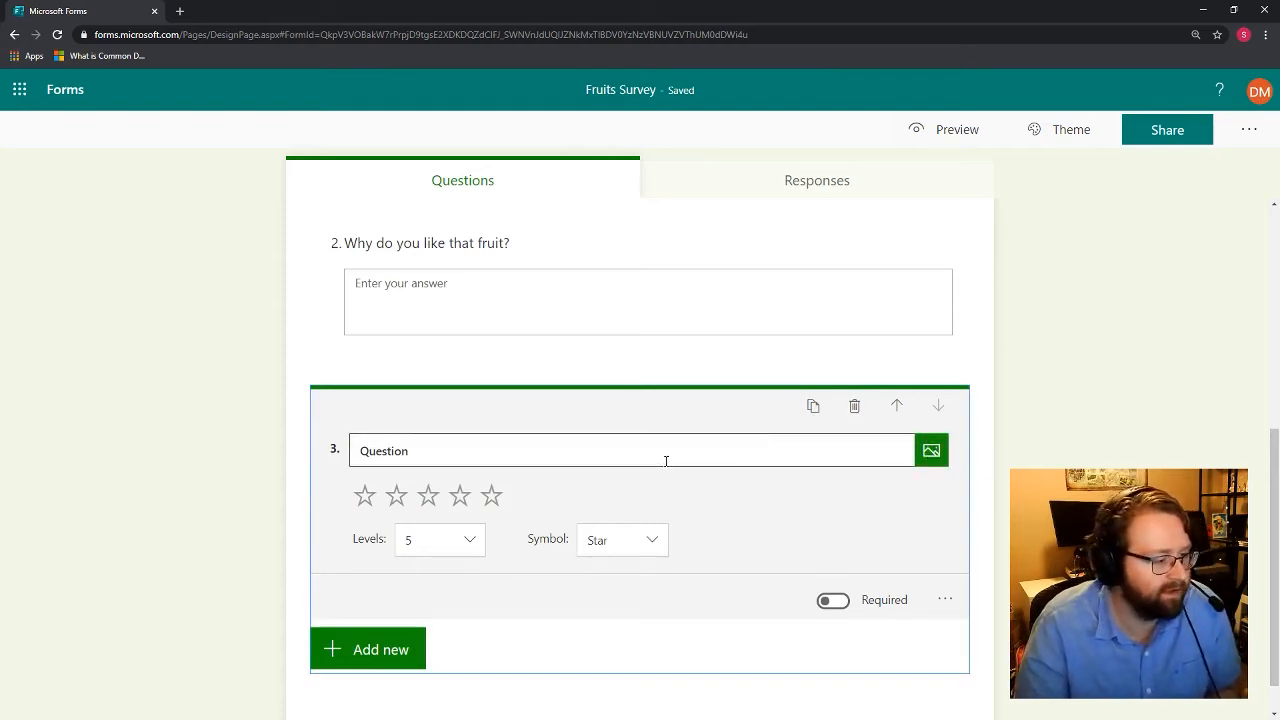
{"action": "left_click", "coordinate": [931, 453]}
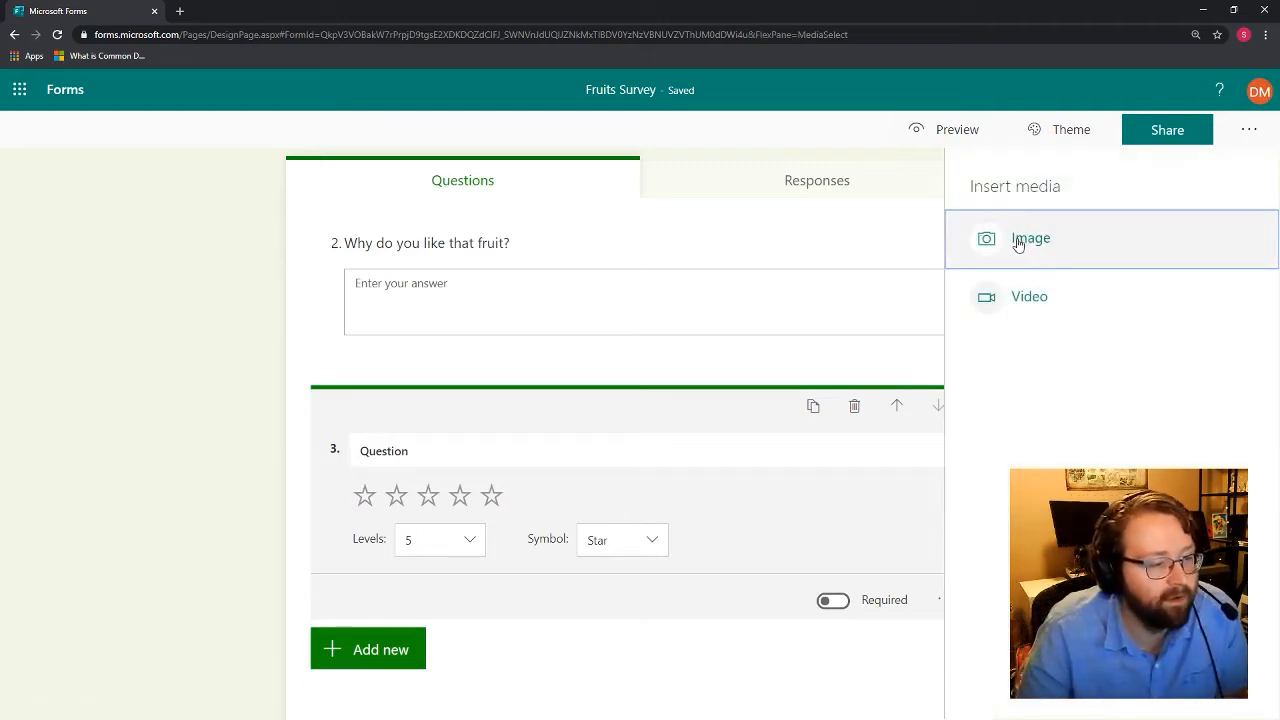
{"action": "left_click", "coordinate": [1020, 245]}
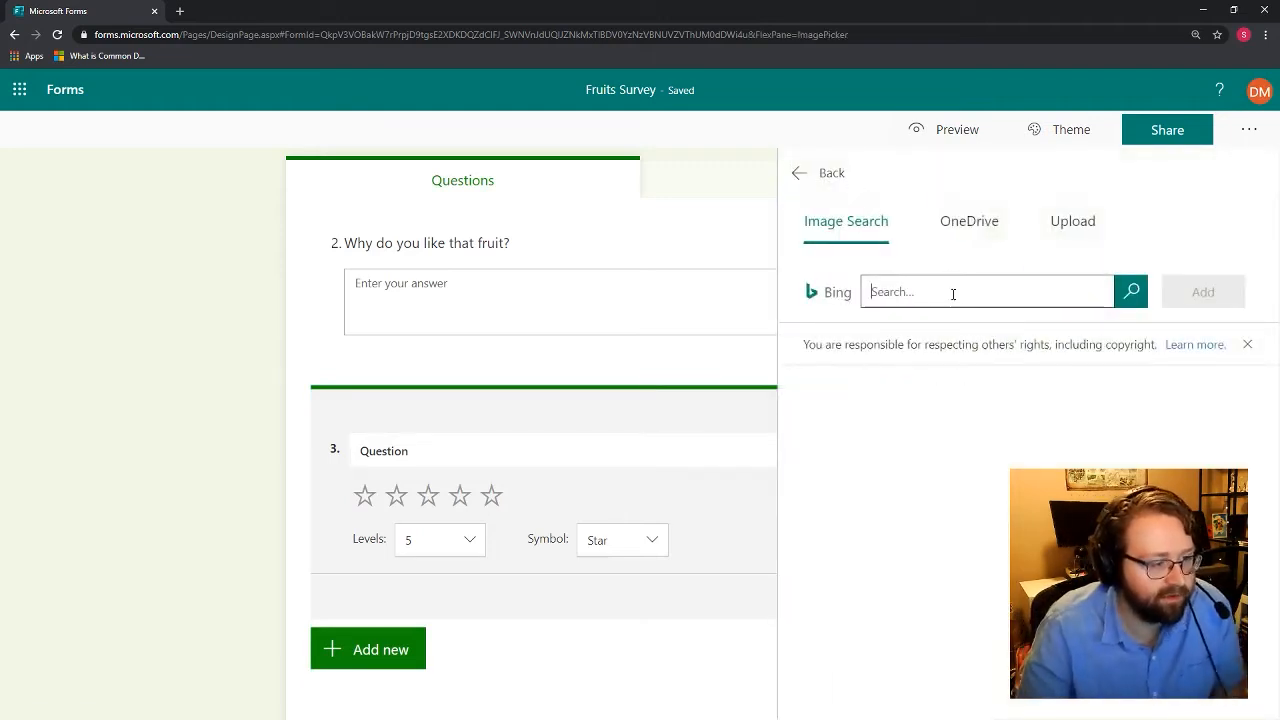
{"action": "type", "text": "apple"}
{"action": "key", "text": "Return"}
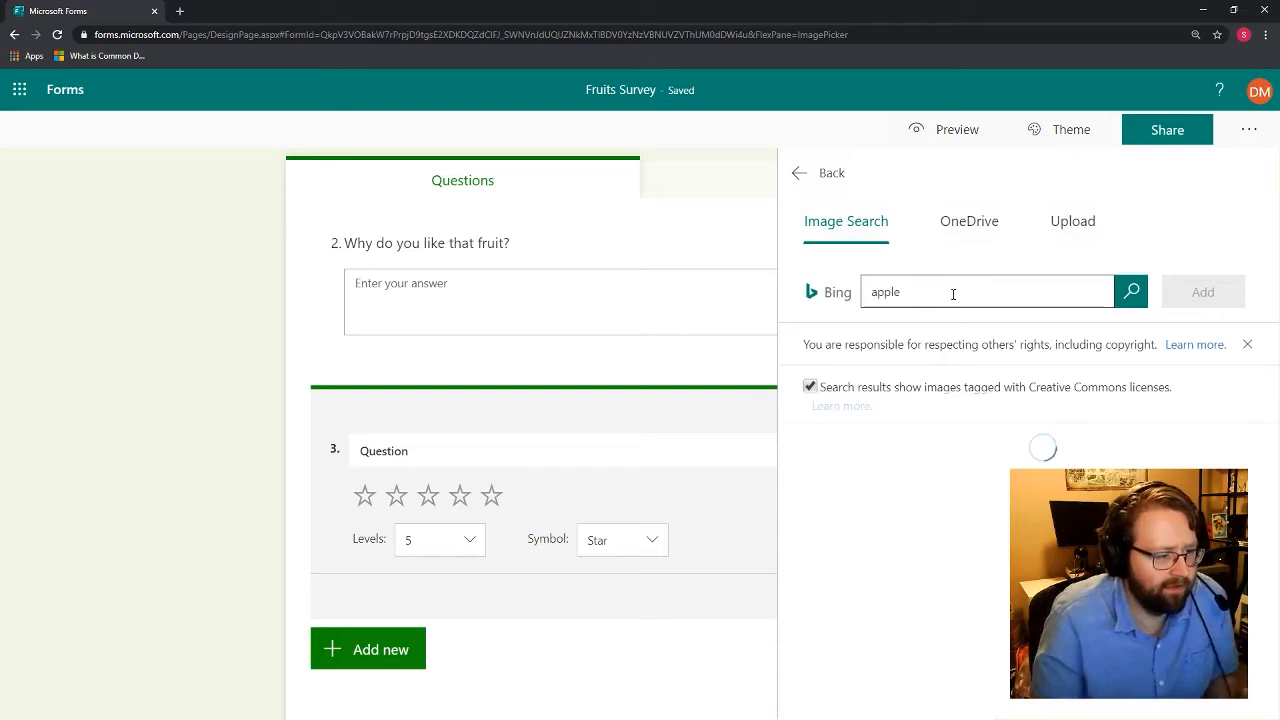
{"action": "left_click", "coordinate": [999, 522]}
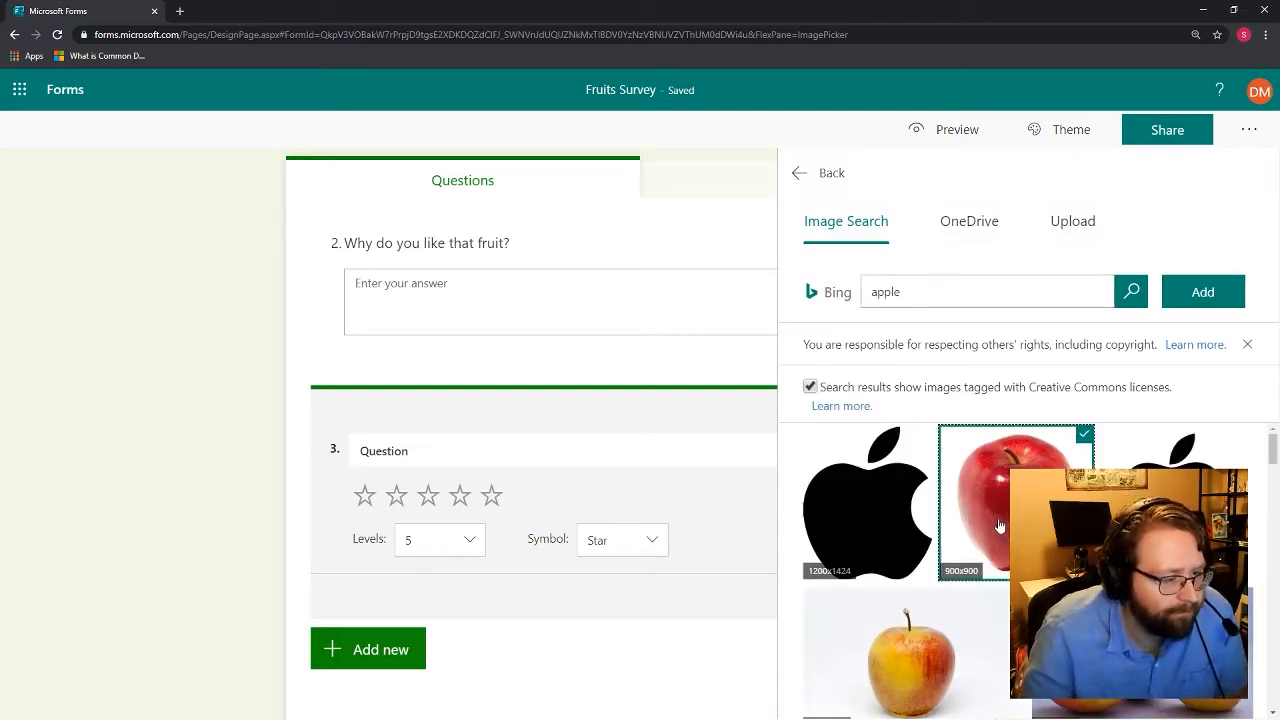
{"action": "left_click", "coordinate": [1218, 288]}
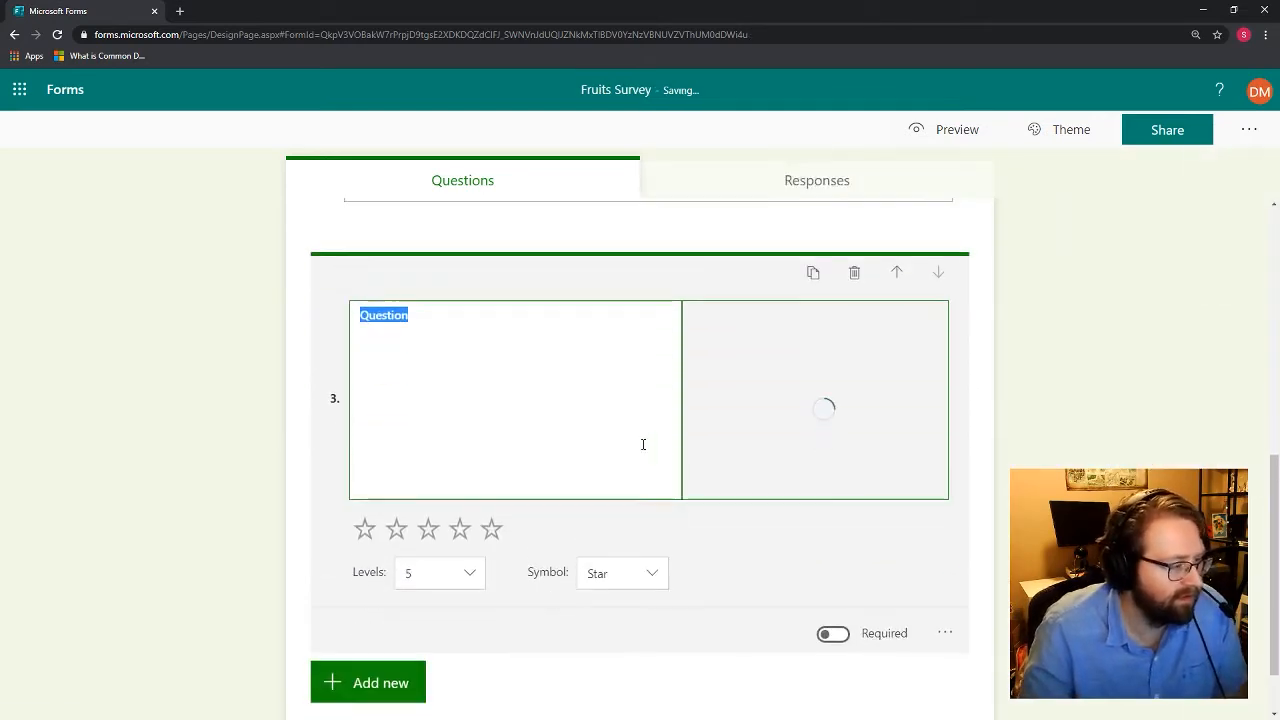
Step: Set the rating question's text to "How appetizing is this apple?"
{"action": "scroll", "coordinate": [643, 444], "scroll_direction": "down", "scroll_amount": 2}
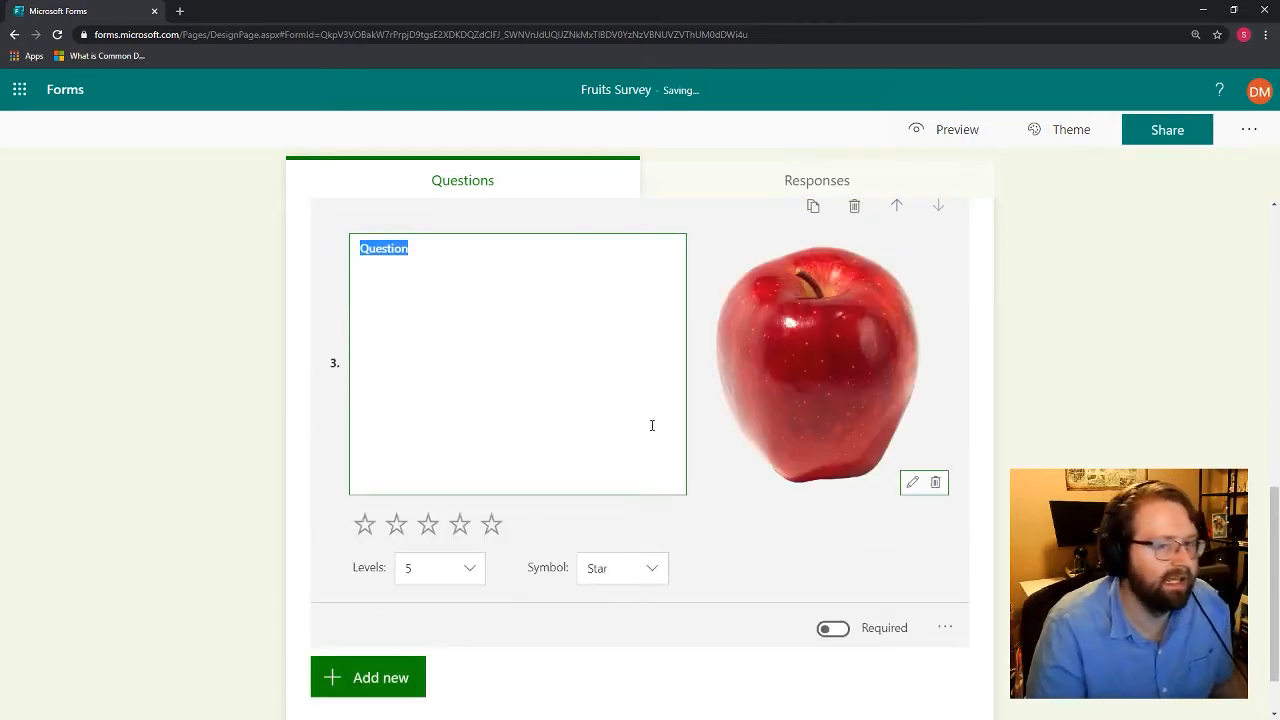
{"action": "type", "text": "How "}
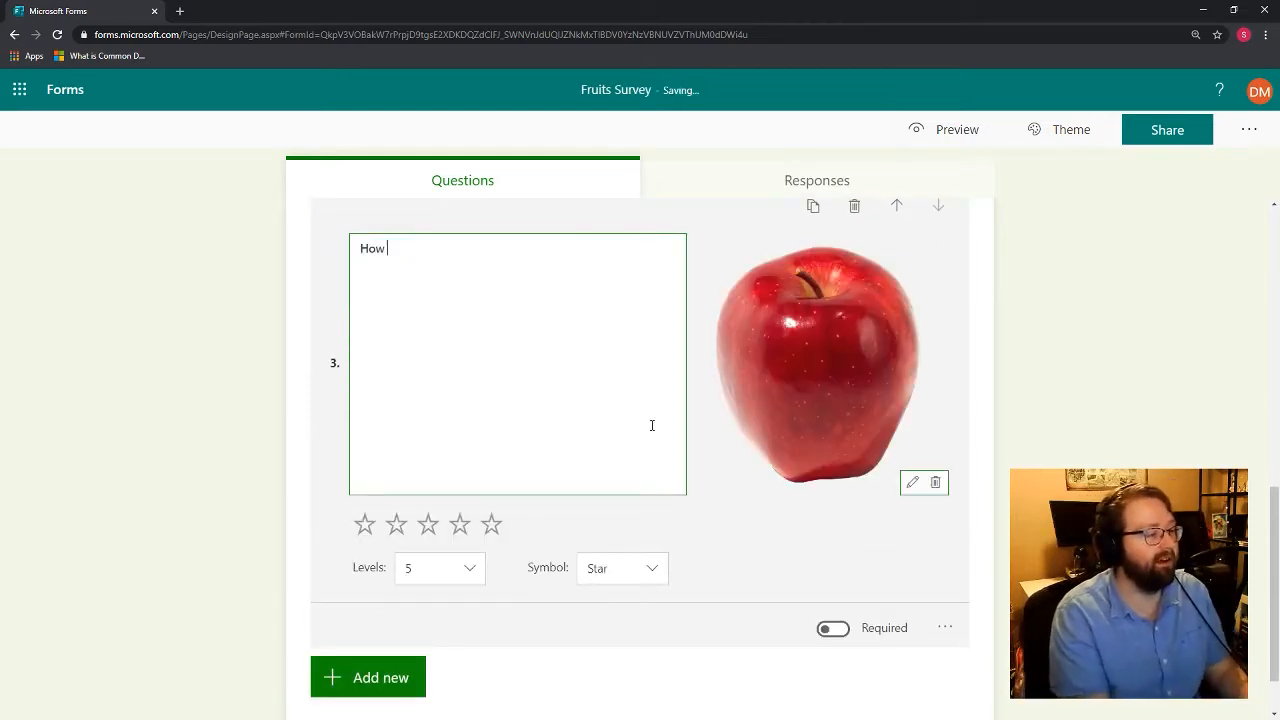
{"action": "type", "text": "appetizing is this apple?"}
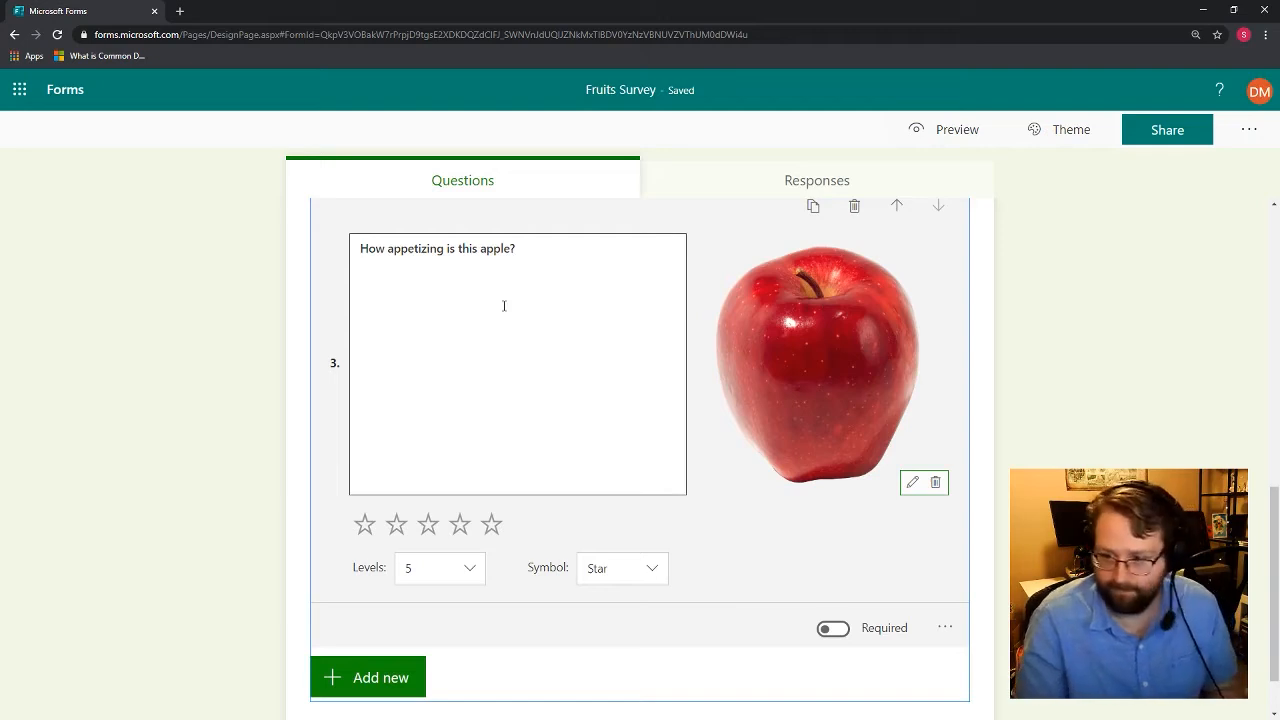
Step: Add a Date question that asks "When's the best day to eat a fruit?"
{"action": "scroll", "coordinate": [666, 537], "scroll_direction": "down", "scroll_amount": 1}
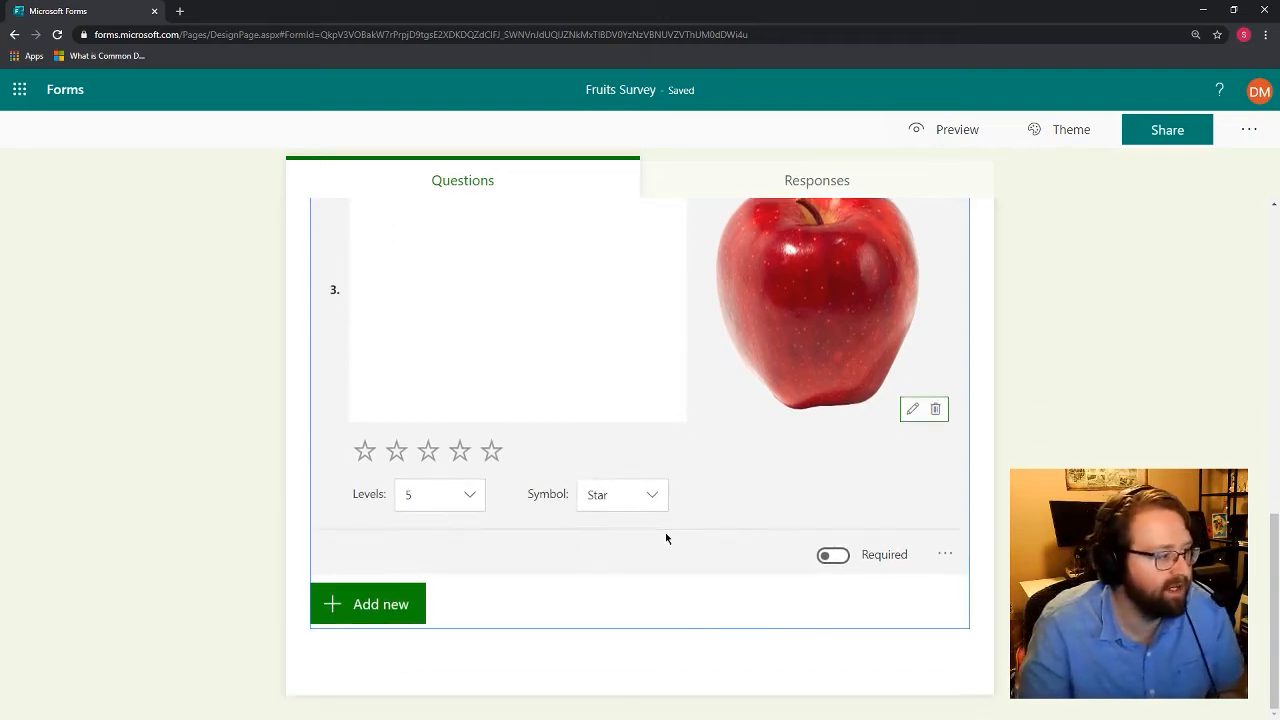
{"action": "left_click", "coordinate": [418, 614]}
{"action": "left_click", "coordinate": [705, 610]}
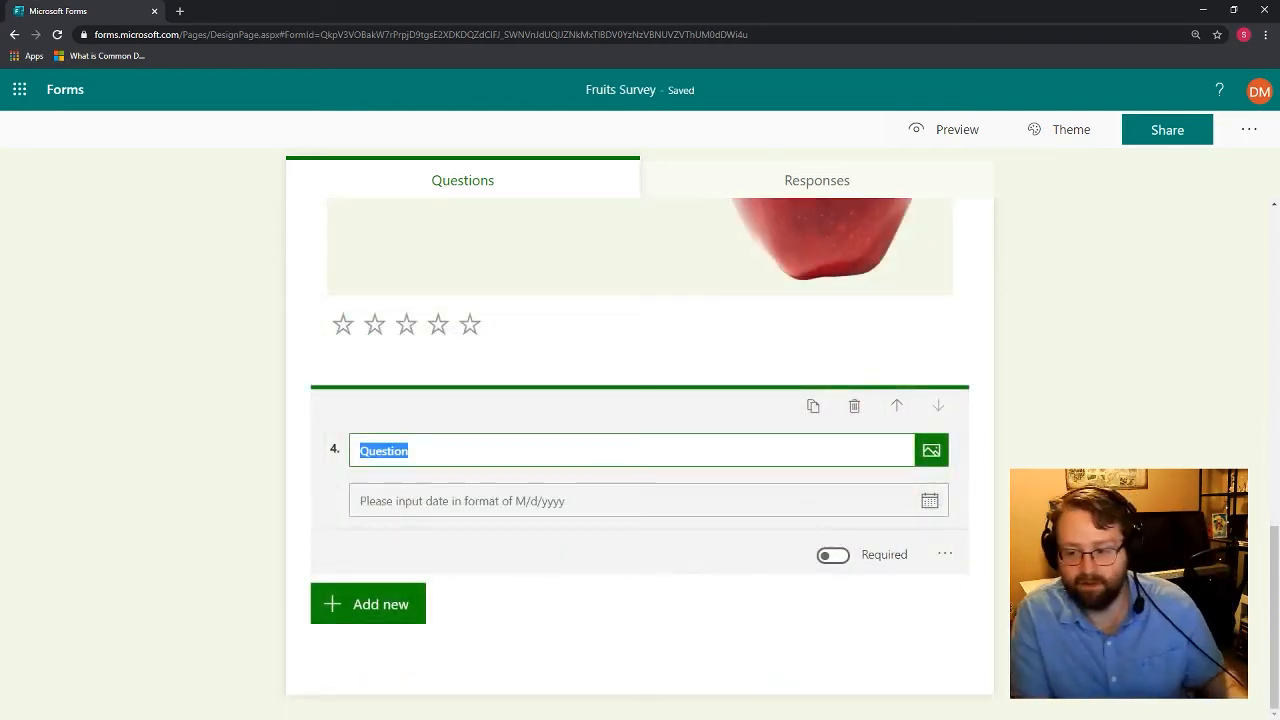
{"action": "type", "text": "When's the best day to eat a fruit?"}
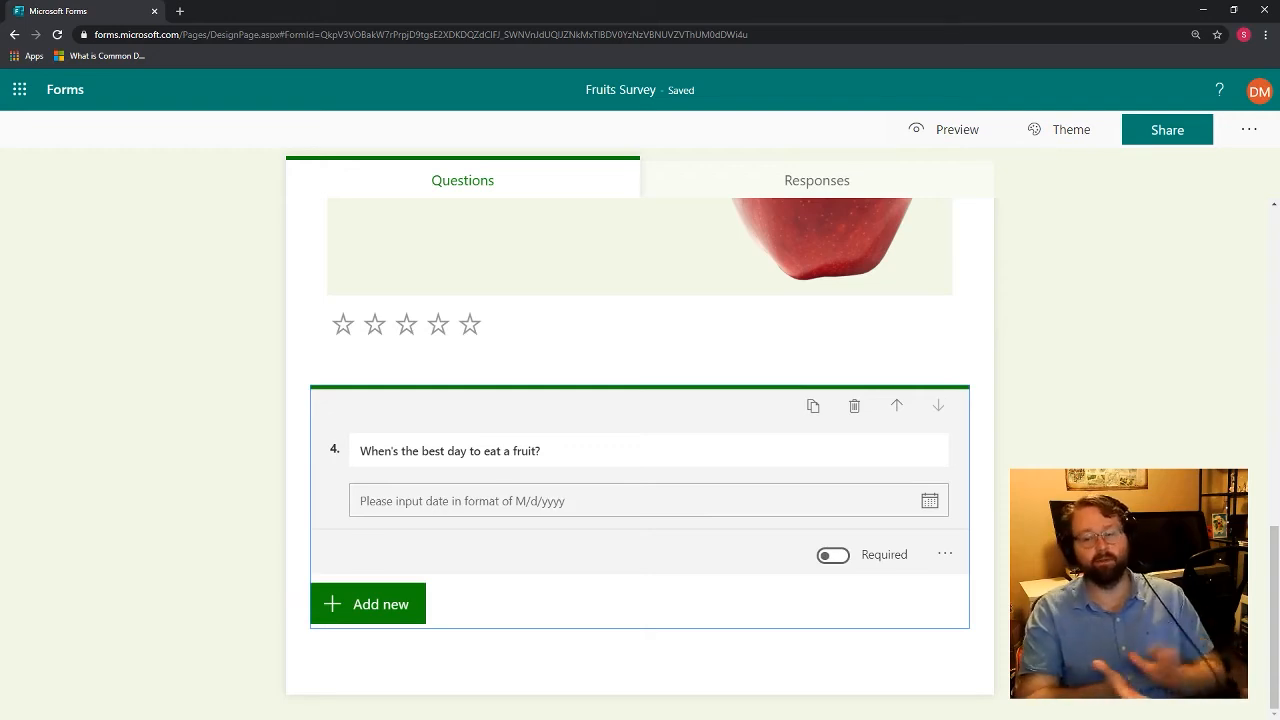
Step: Add a Ranking question reading "Rank these fruits from favourite to least favourite."
{"action": "left_click", "coordinate": [380, 604]}
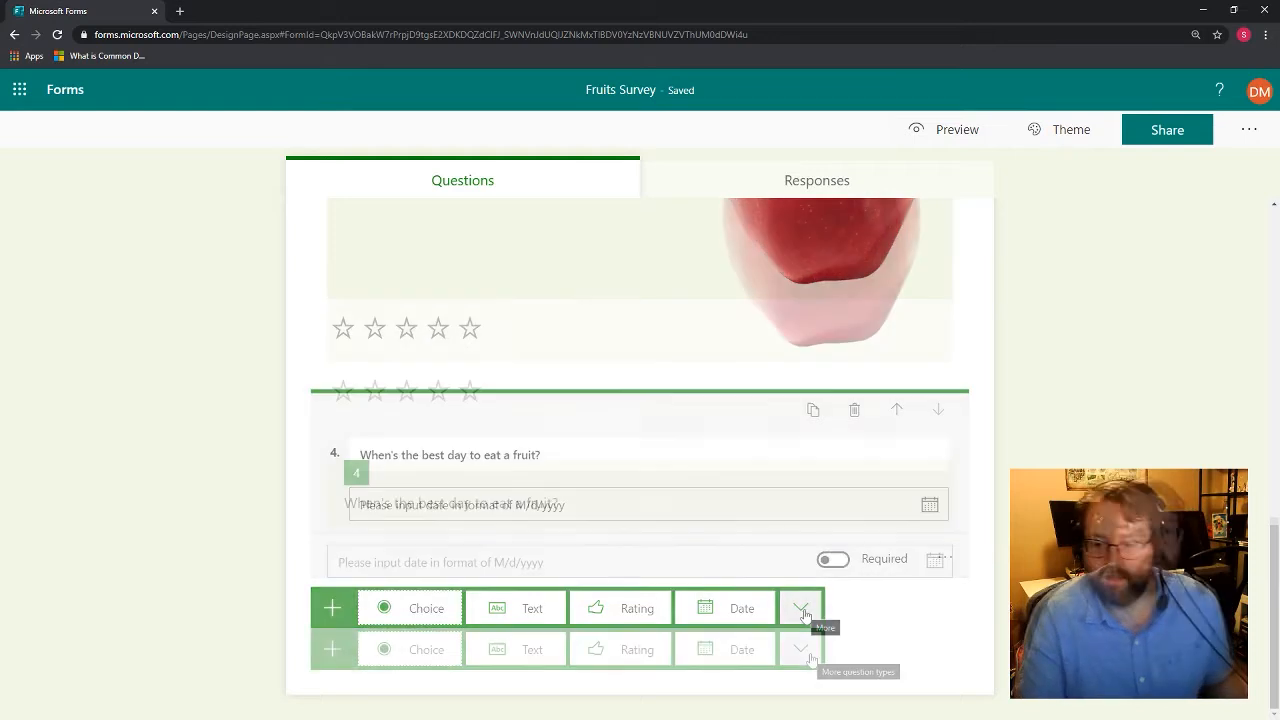
{"action": "left_click", "coordinate": [805, 652]}
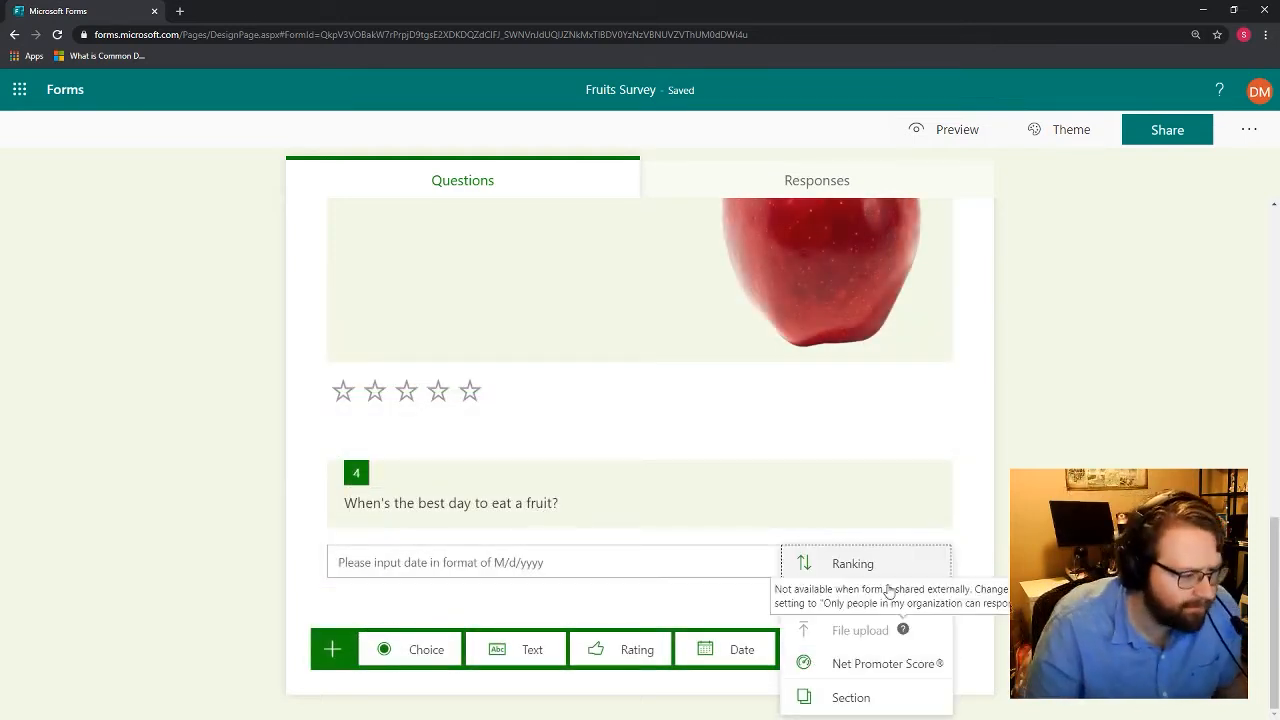
{"action": "left_click", "coordinate": [845, 566]}
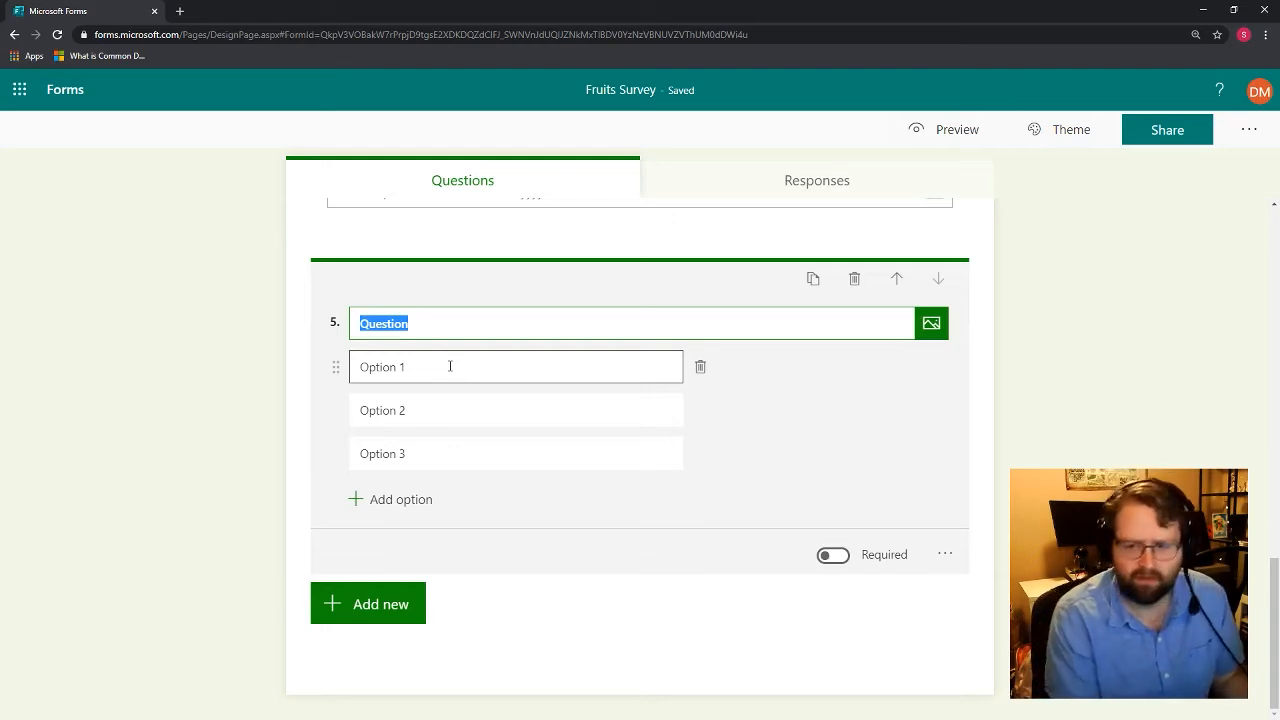
{"action": "type", "text": "Rank these "}
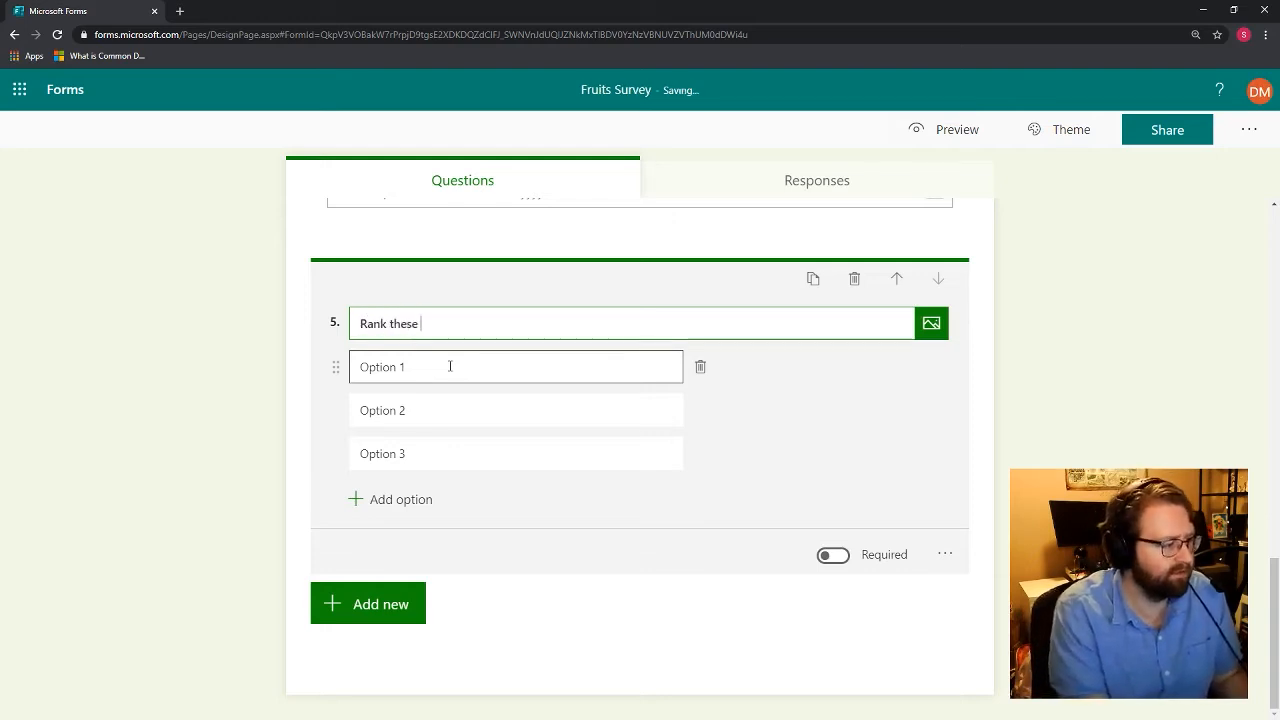
{"action": "type", "text": "fruits from favourite to lea"}
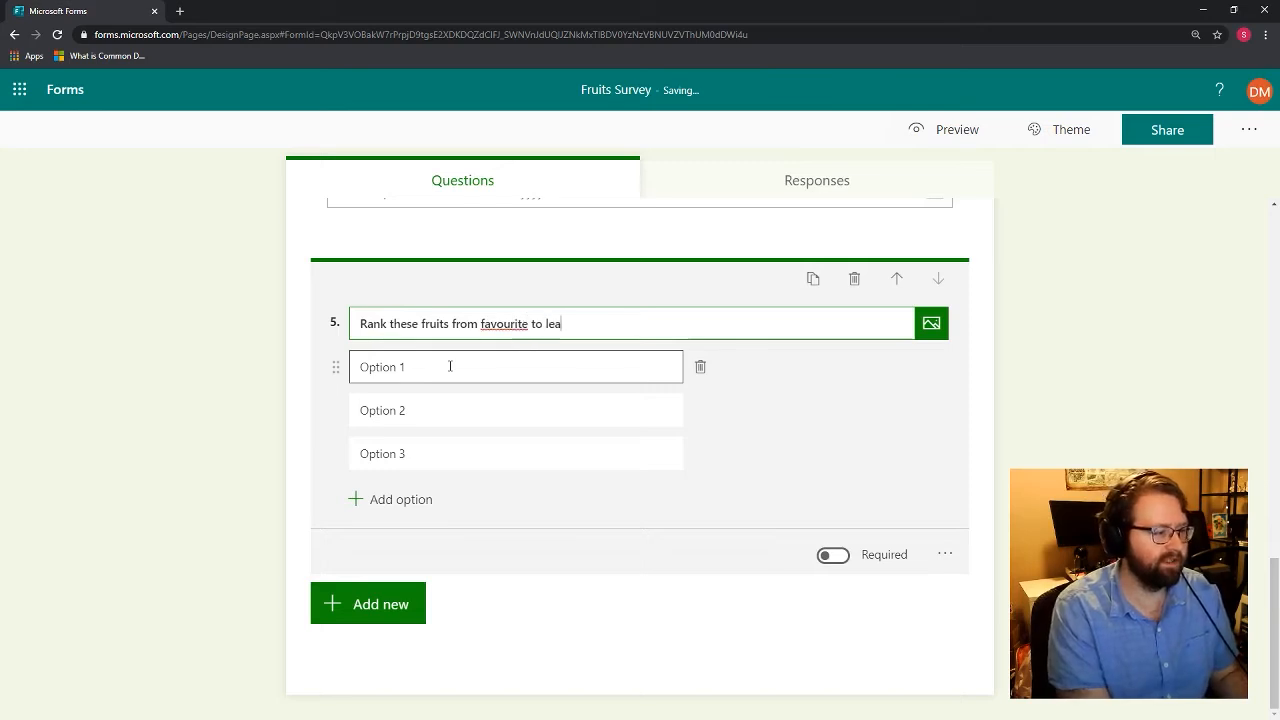
{"action": "type", "text": "st favourite."}
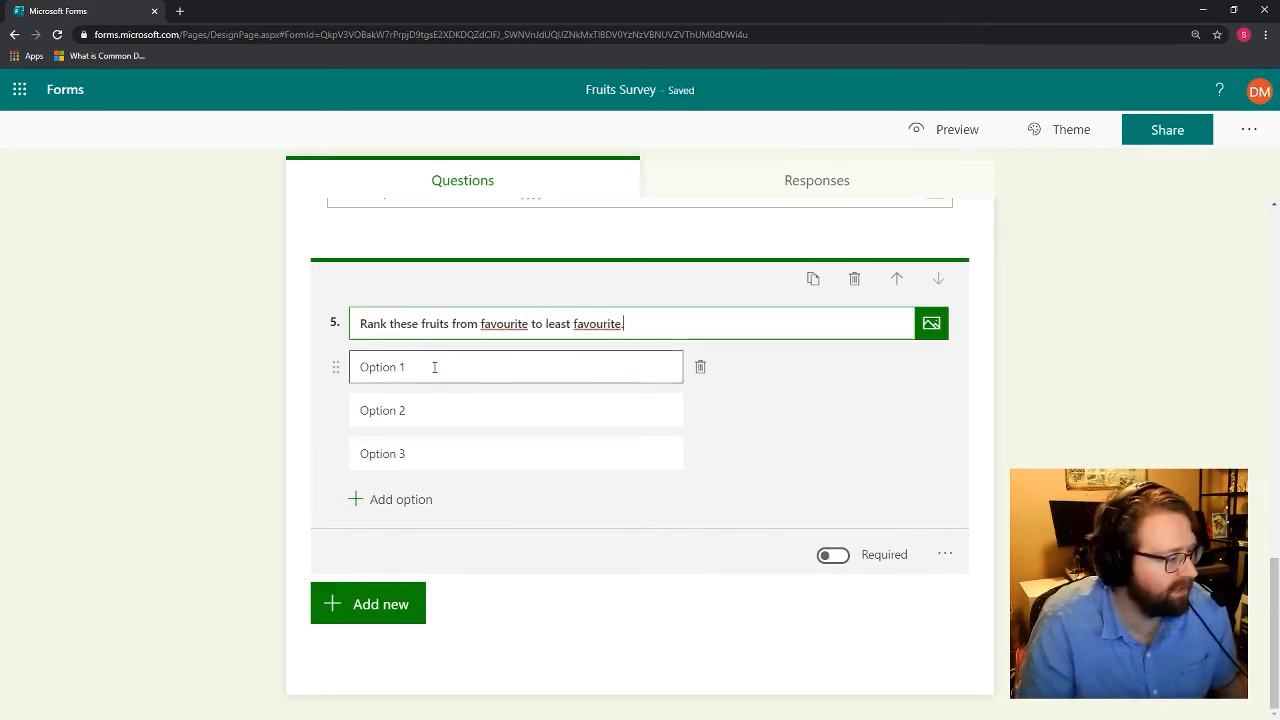
Step: Give the ranking question four options: Apples, Bananas, Coconuts and Durians
{"action": "left_click", "coordinate": [434, 366]}
{"action": "type", "text": "Apples"}
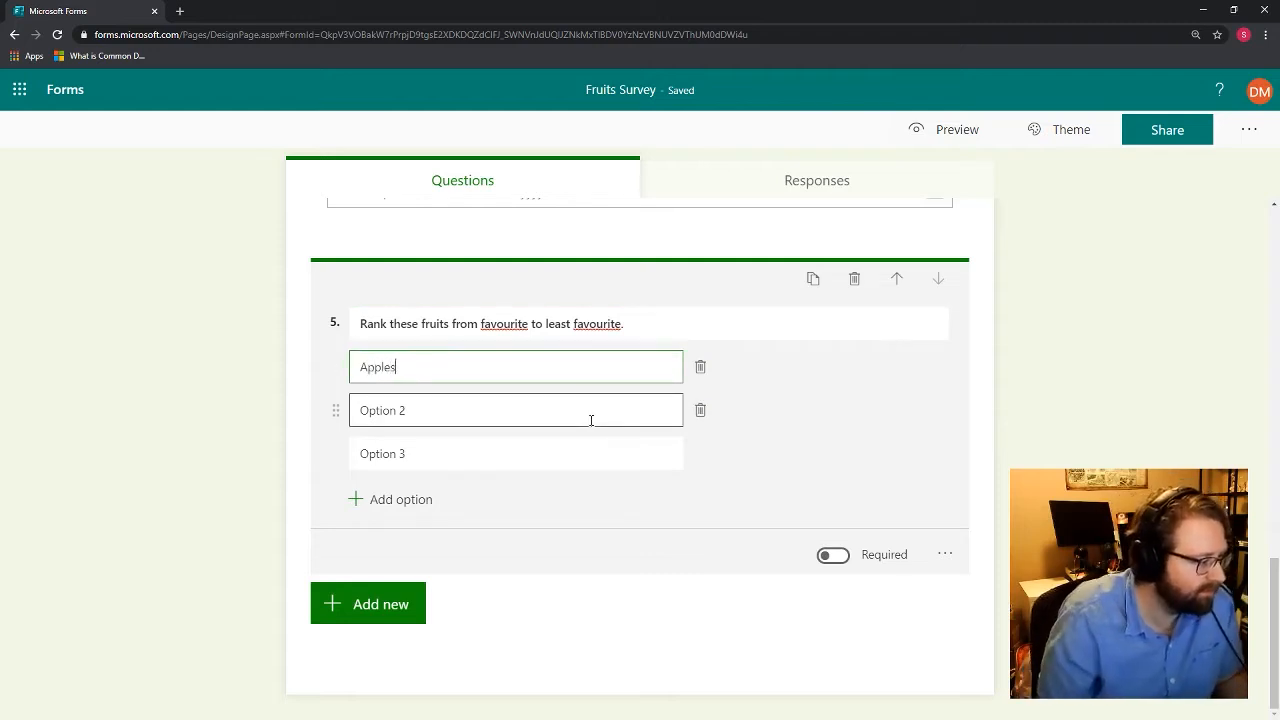
{"action": "left_click", "coordinate": [591, 420]}
{"action": "type", "text": "Banana"}
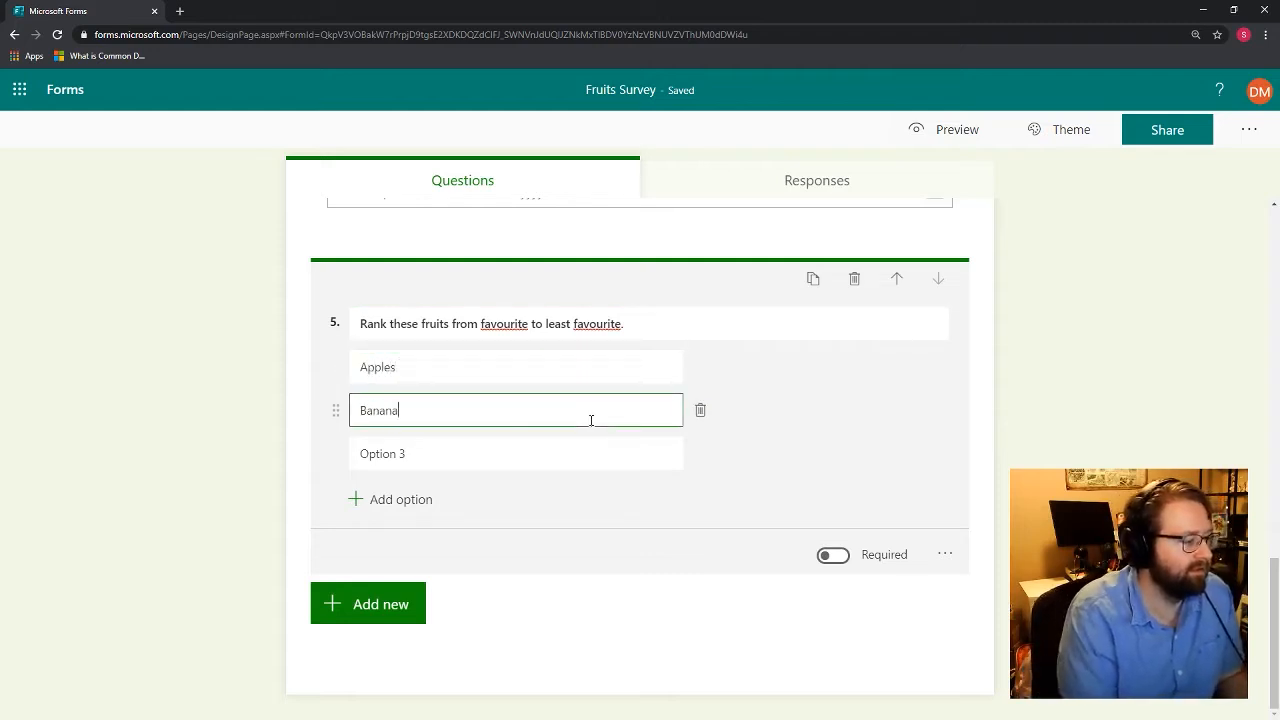
{"action": "left_click", "coordinate": [438, 462]}
{"action": "type", "text": "Coconuts"}
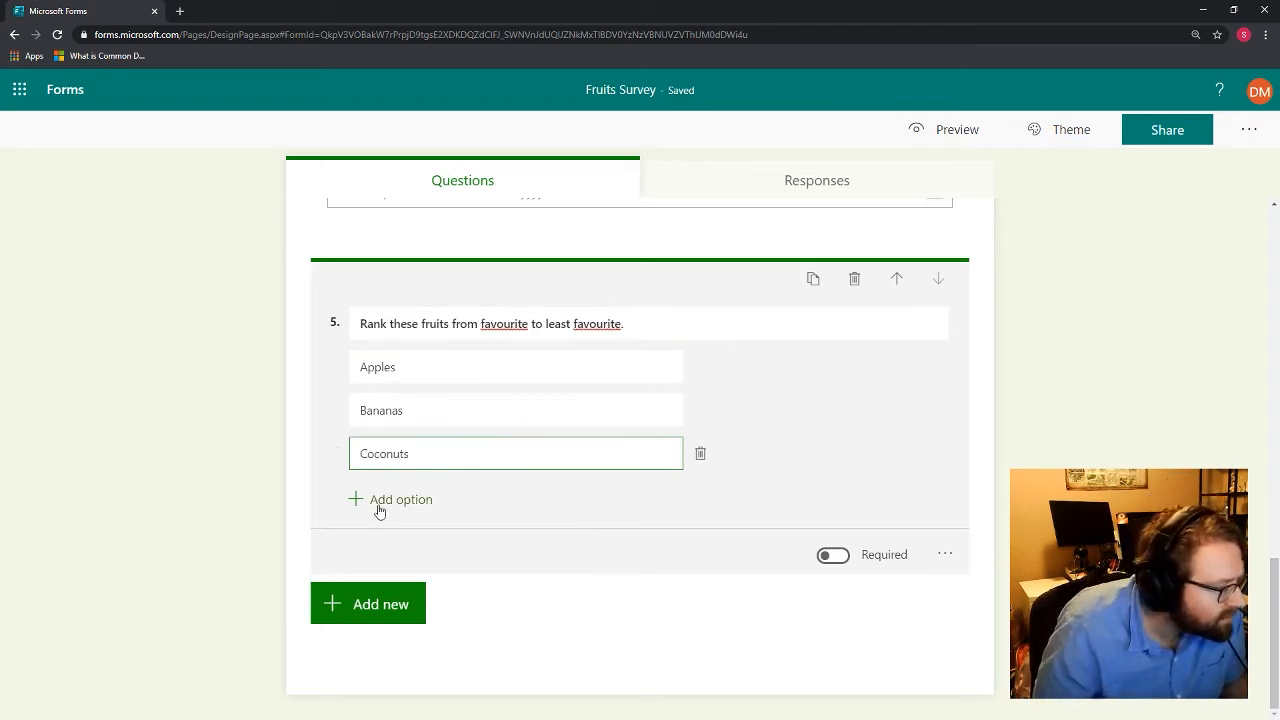
{"action": "left_click", "coordinate": [385, 500]}
{"action": "type", "text": "Durians"}
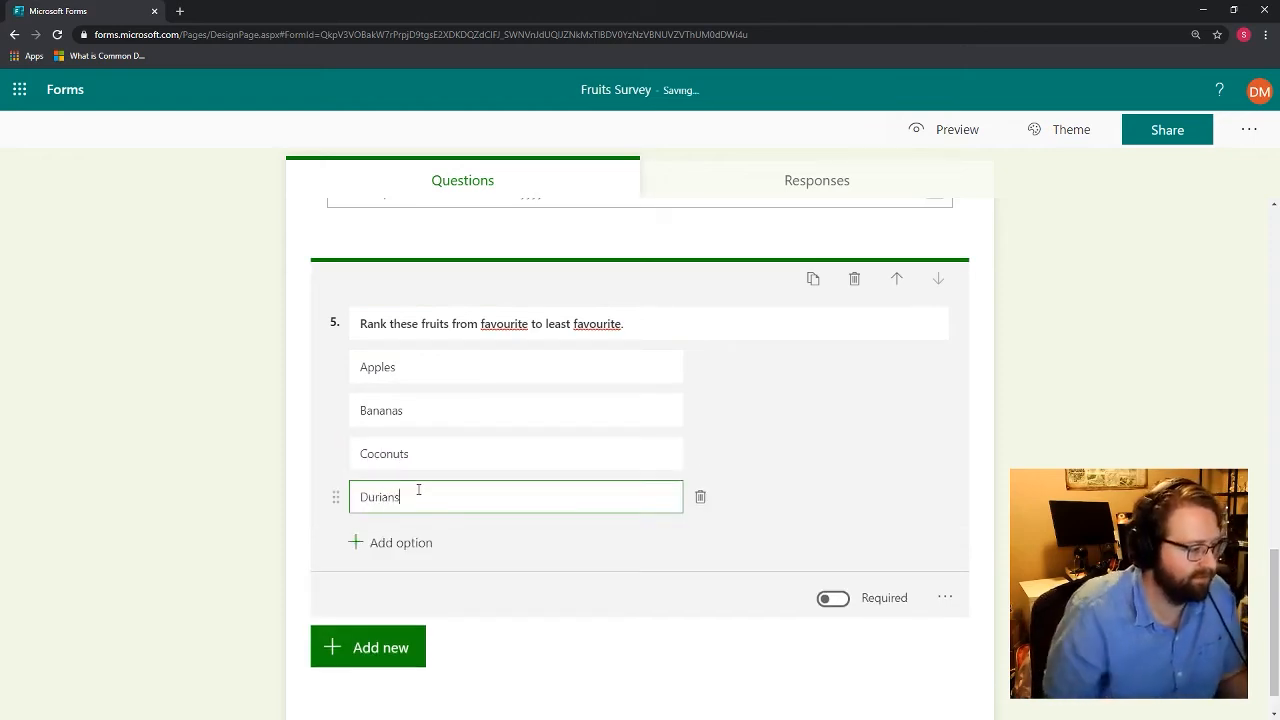
{"action": "left_click", "coordinate": [831, 479]}
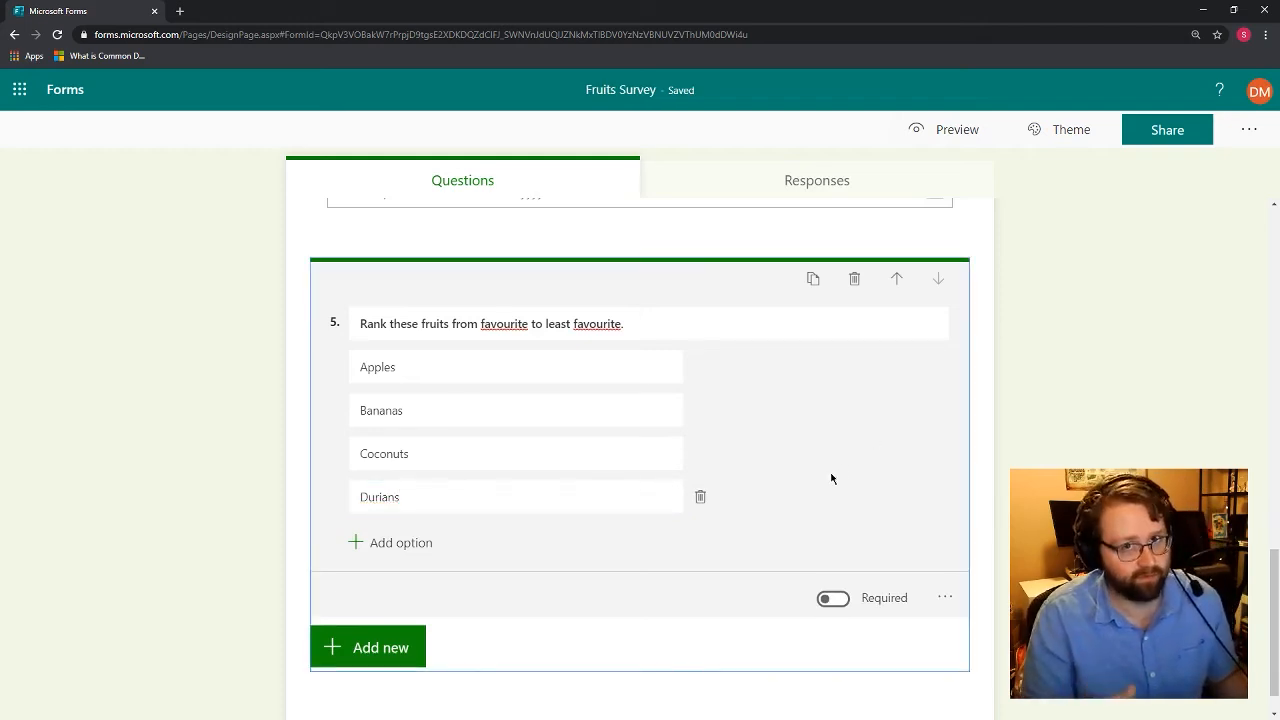
Step: Preview the survey in computer view and look through its questions down to the ranking question
{"action": "left_click", "coordinate": [922, 140]}
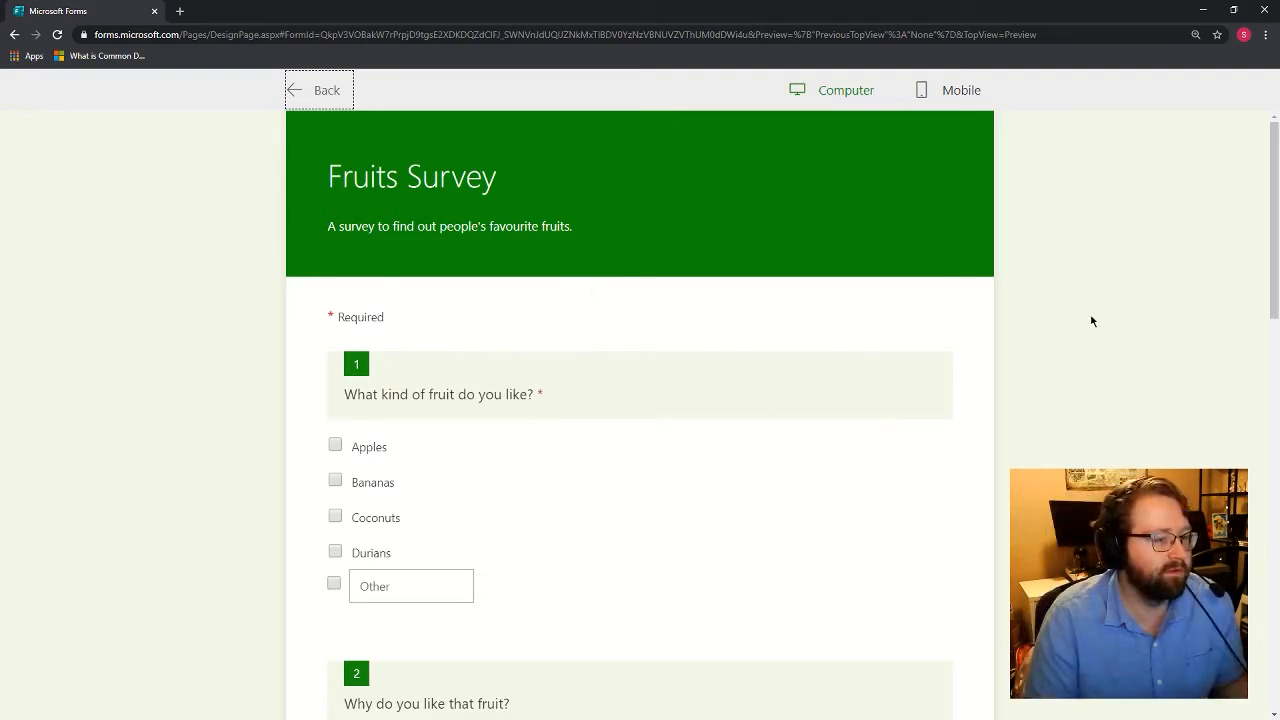
{"action": "left_click", "coordinate": [1095, 319]}
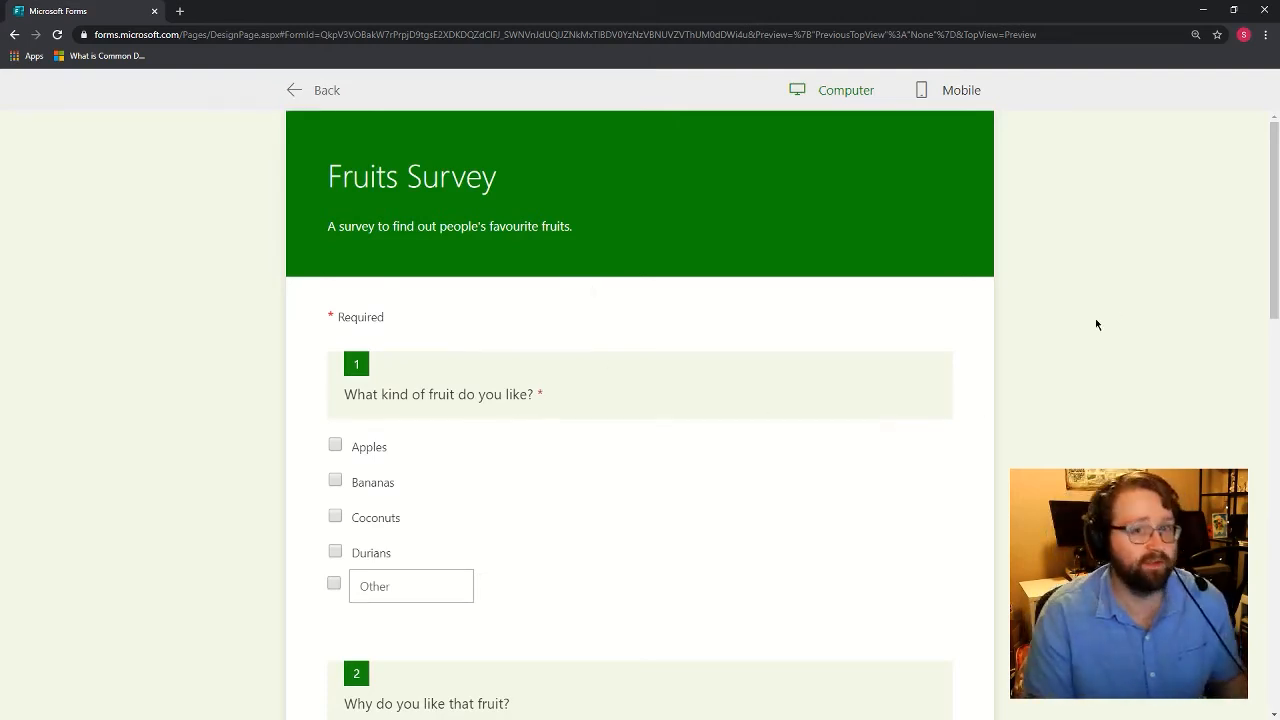
{"action": "scroll", "coordinate": [749, 469], "scroll_direction": "down", "scroll_amount": 1}
{"action": "scroll", "coordinate": [749, 473], "scroll_direction": "down", "scroll_amount": 10}
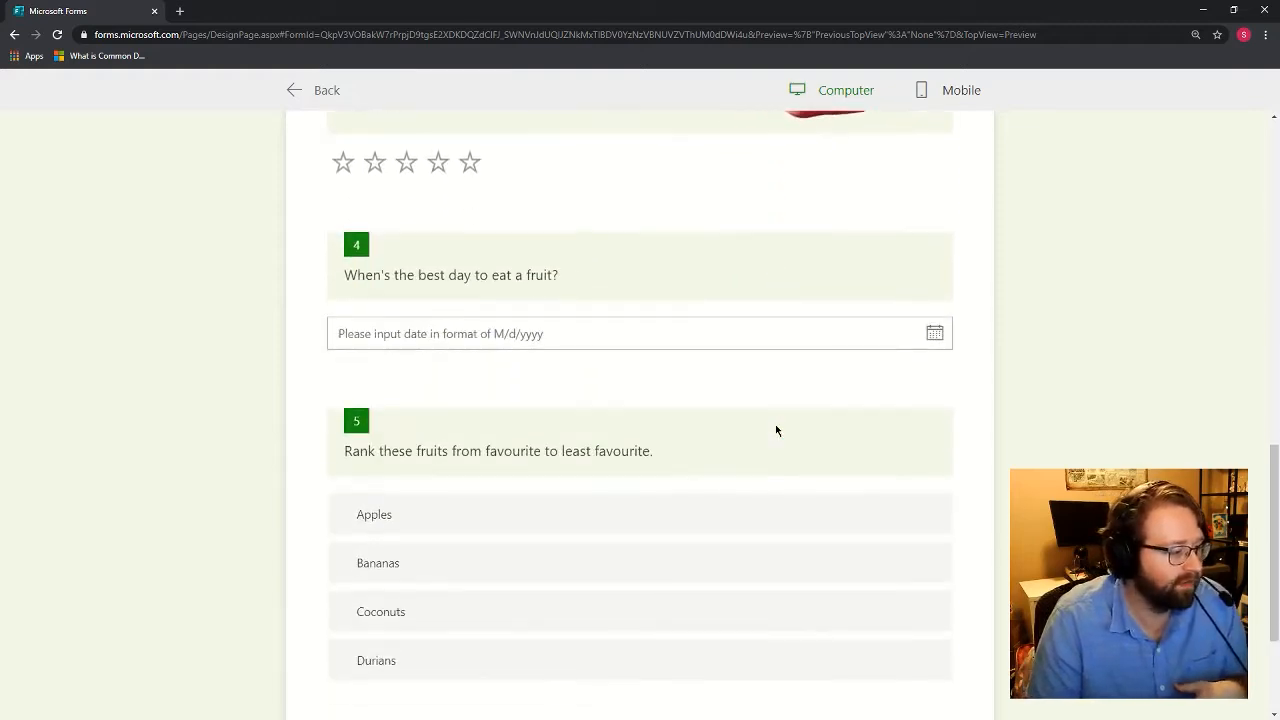
Step: Test the ranking question in the preview by reordering its options to Durians, Bananas, Coconuts, Apples
{"action": "left_click_drag", "start_coordinate": [400, 403], "coordinate": [428, 374]}
{"action": "left_click_drag", "start_coordinate": [386, 451], "coordinate": [400, 404]}
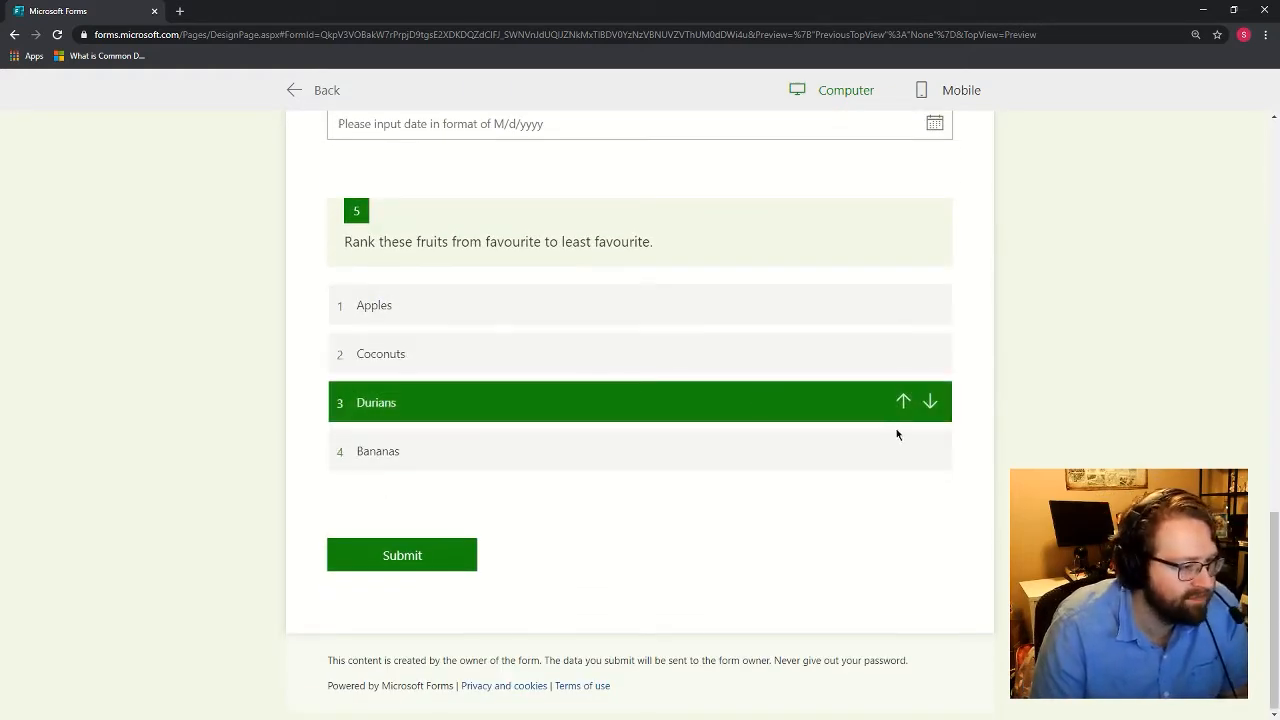
{"action": "left_click", "coordinate": [903, 403]}
{"action": "left_click", "coordinate": [903, 362]}
{"action": "left_click", "coordinate": [516, 362]}
{"action": "left_click", "coordinate": [490, 407]}
{"action": "left_click_drag", "start_coordinate": [468, 436], "coordinate": [448, 362]}
{"action": "left_click_drag", "start_coordinate": [405, 403], "coordinate": [412, 458]}
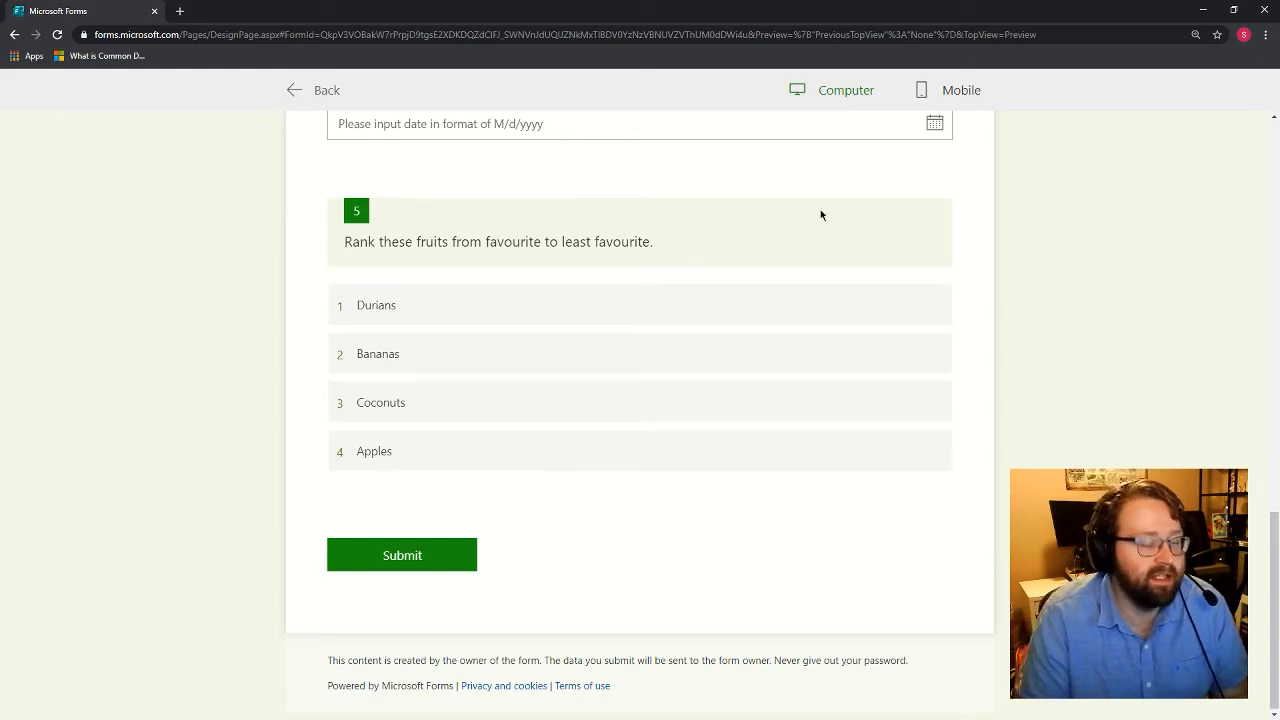
Step: Preview the survey in mobile view, test the first question with Apples and Coconuts, review the remaining questions, and return to editing
{"action": "left_click", "coordinate": [968, 92]}
{"action": "scroll", "coordinate": [642, 344], "scroll_direction": "up", "scroll_amount": 3}
{"action": "scroll", "coordinate": [642, 344], "scroll_direction": "up", "scroll_amount": 6}
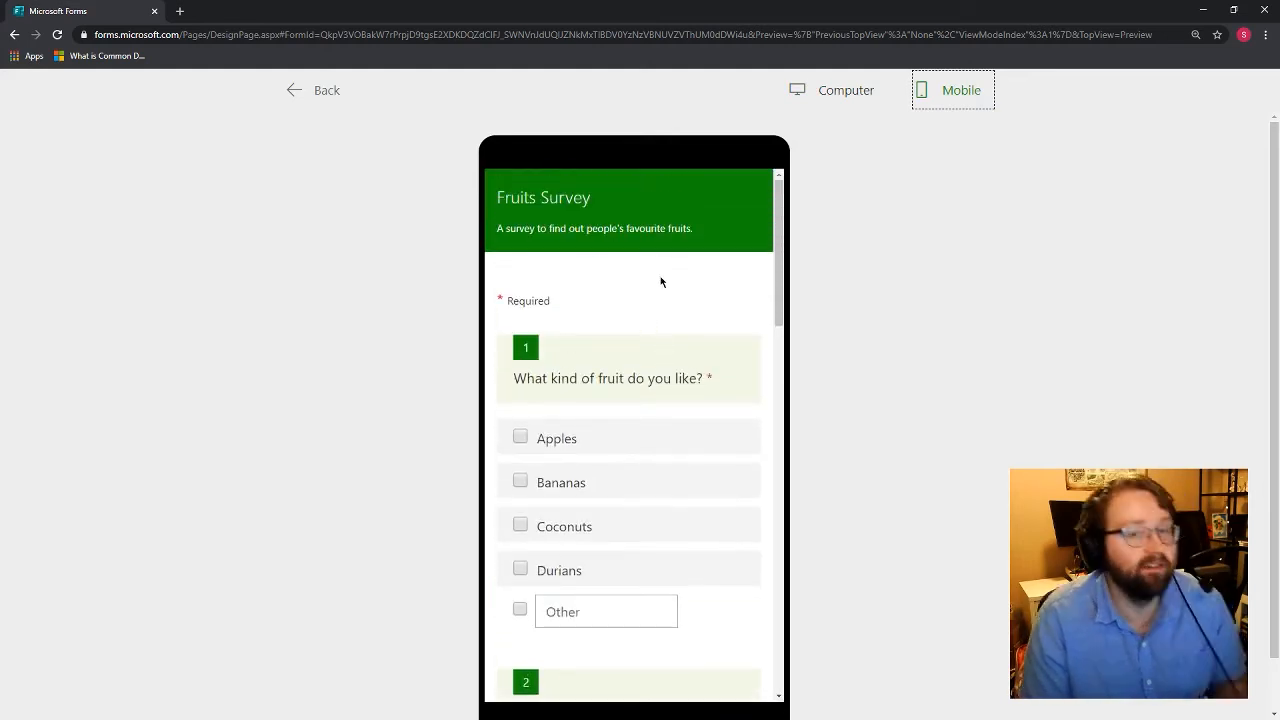
{"action": "scroll", "coordinate": [661, 282], "scroll_direction": "down", "scroll_amount": 2}
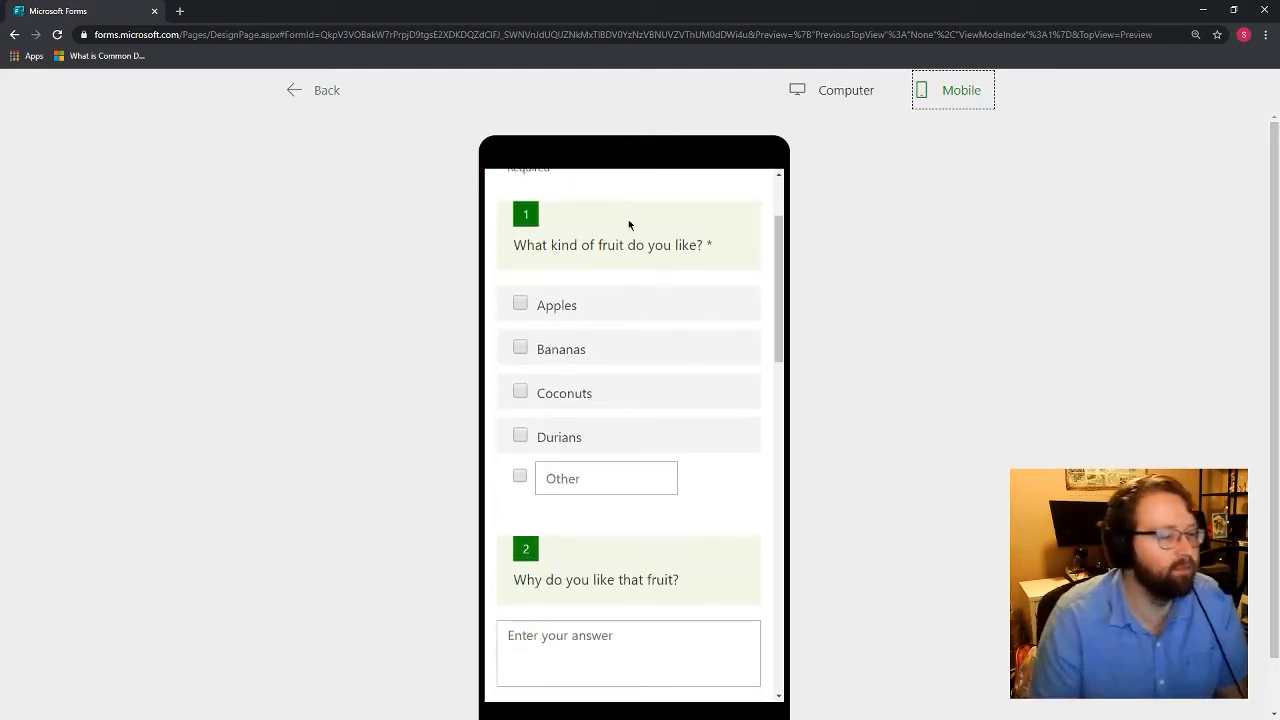
{"action": "left_click", "coordinate": [560, 310]}
{"action": "left_click", "coordinate": [560, 391]}
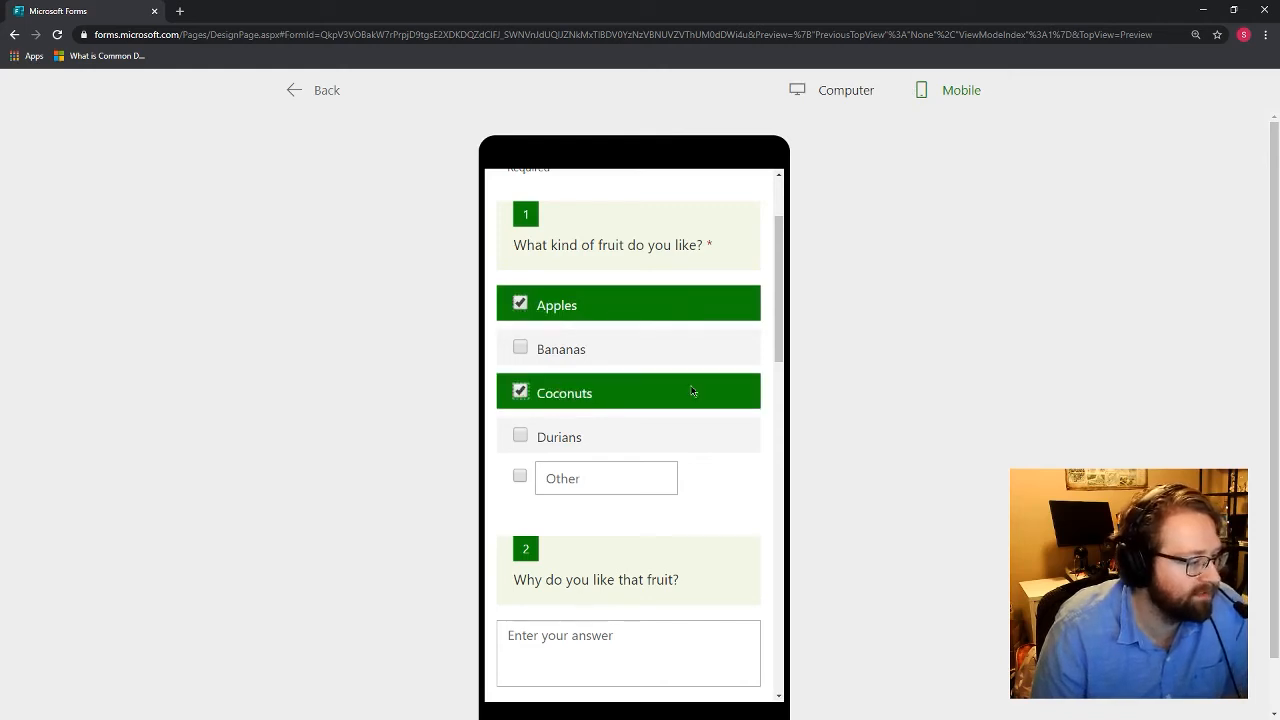
{"action": "scroll", "coordinate": [643, 423], "scroll_direction": "down", "scroll_amount": 3}
{"action": "scroll", "coordinate": [605, 370], "scroll_direction": "down", "scroll_amount": 5}
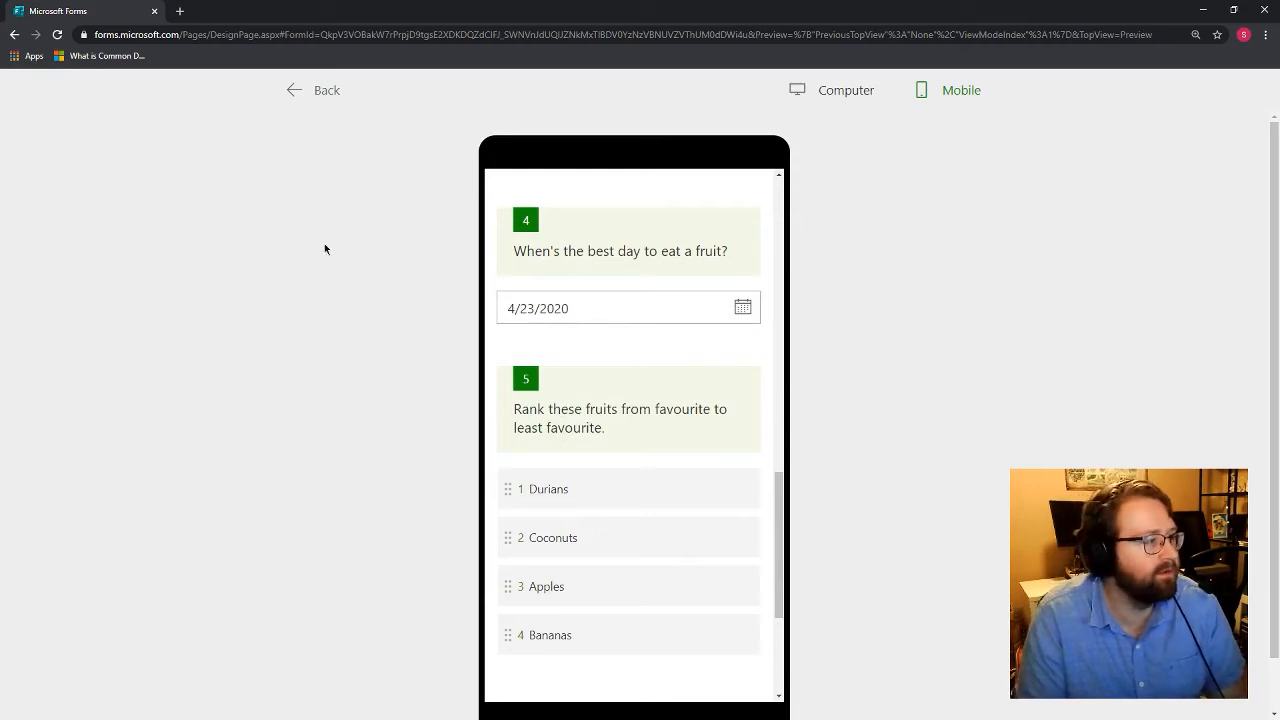
{"action": "left_click", "coordinate": [321, 95]}
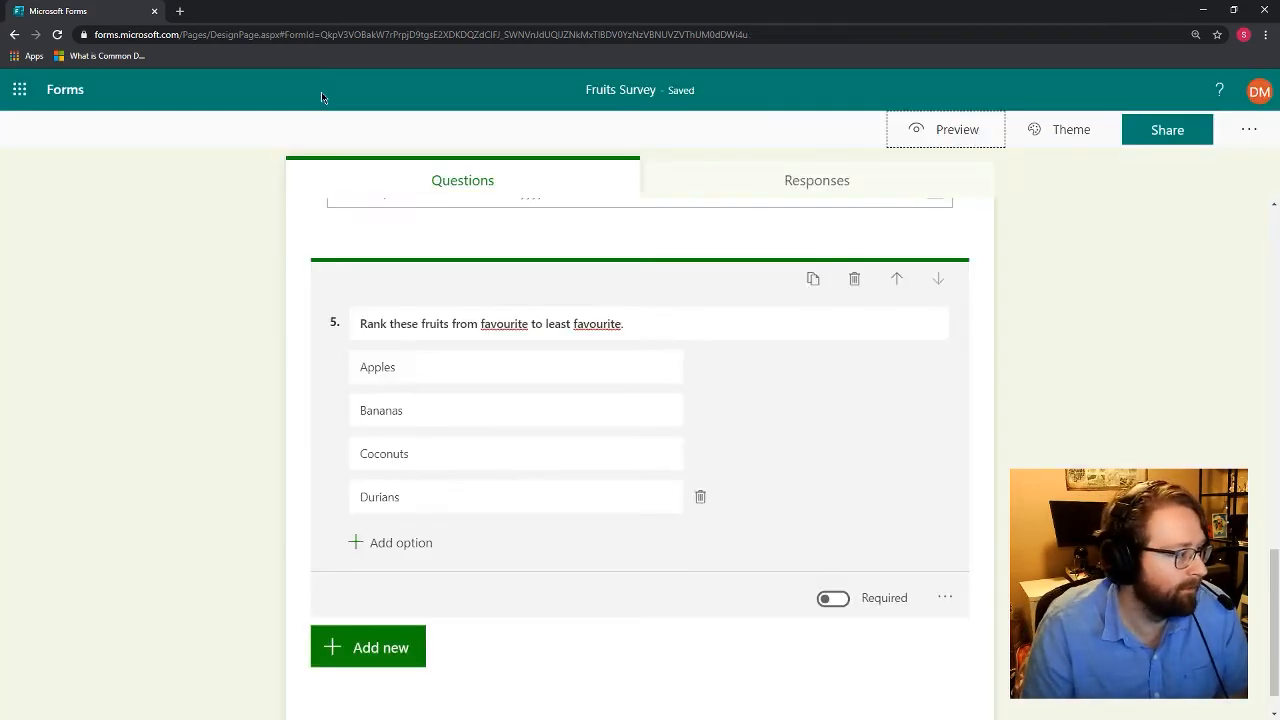
Step: Add a Likert question after the ranking question that asks "How do you feel about the following statements?"
{"action": "scroll", "coordinate": [697, 636], "scroll_direction": "down", "scroll_amount": 2}
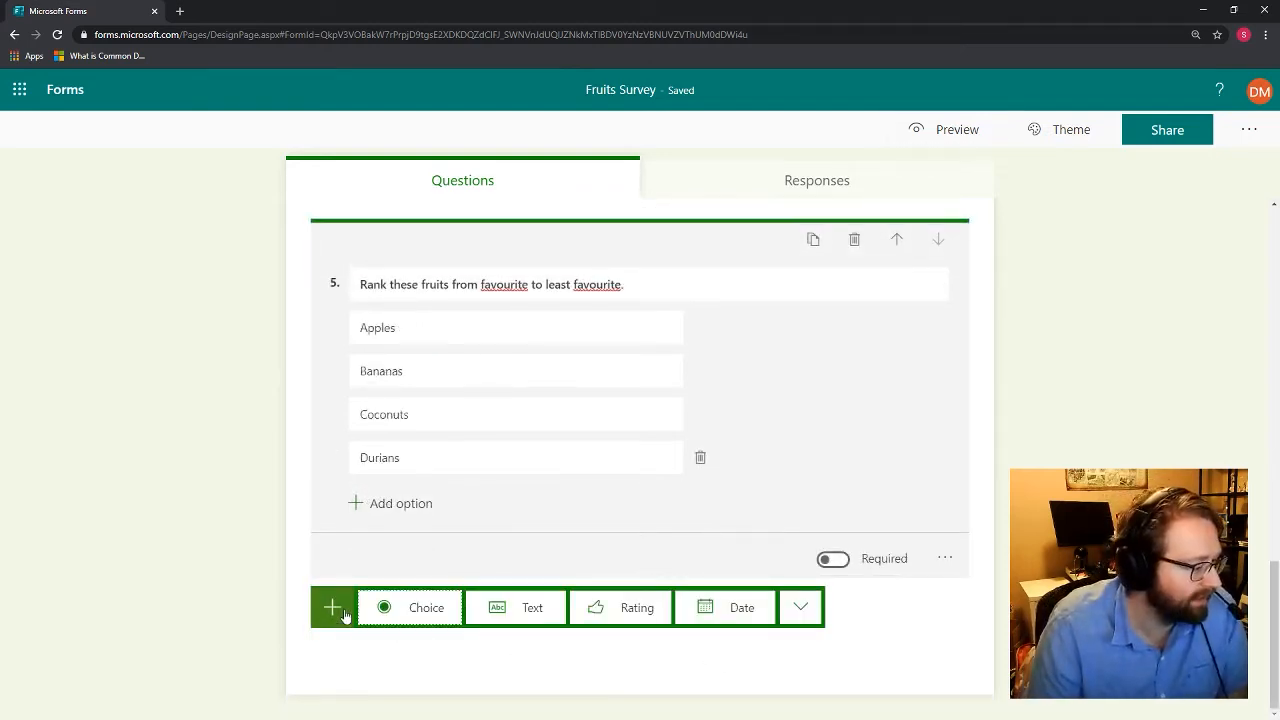
{"action": "left_click", "coordinate": [800, 607]}
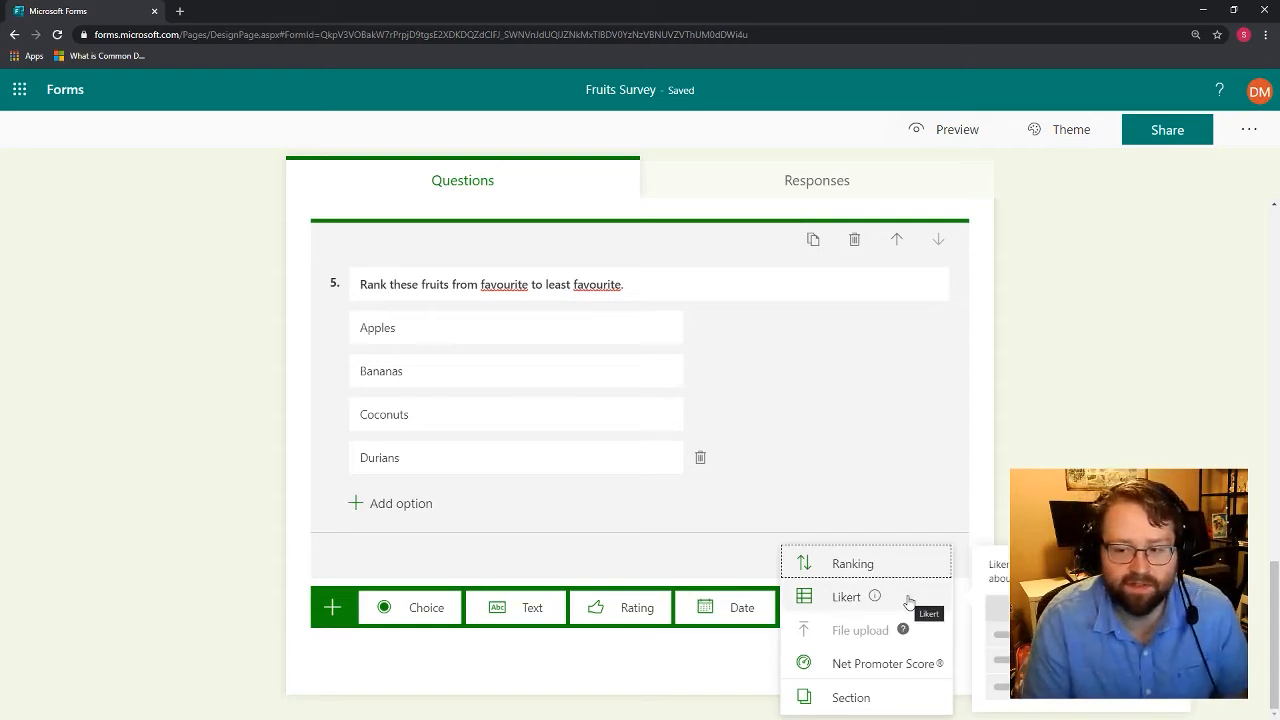
{"action": "left_click", "coordinate": [908, 598]}
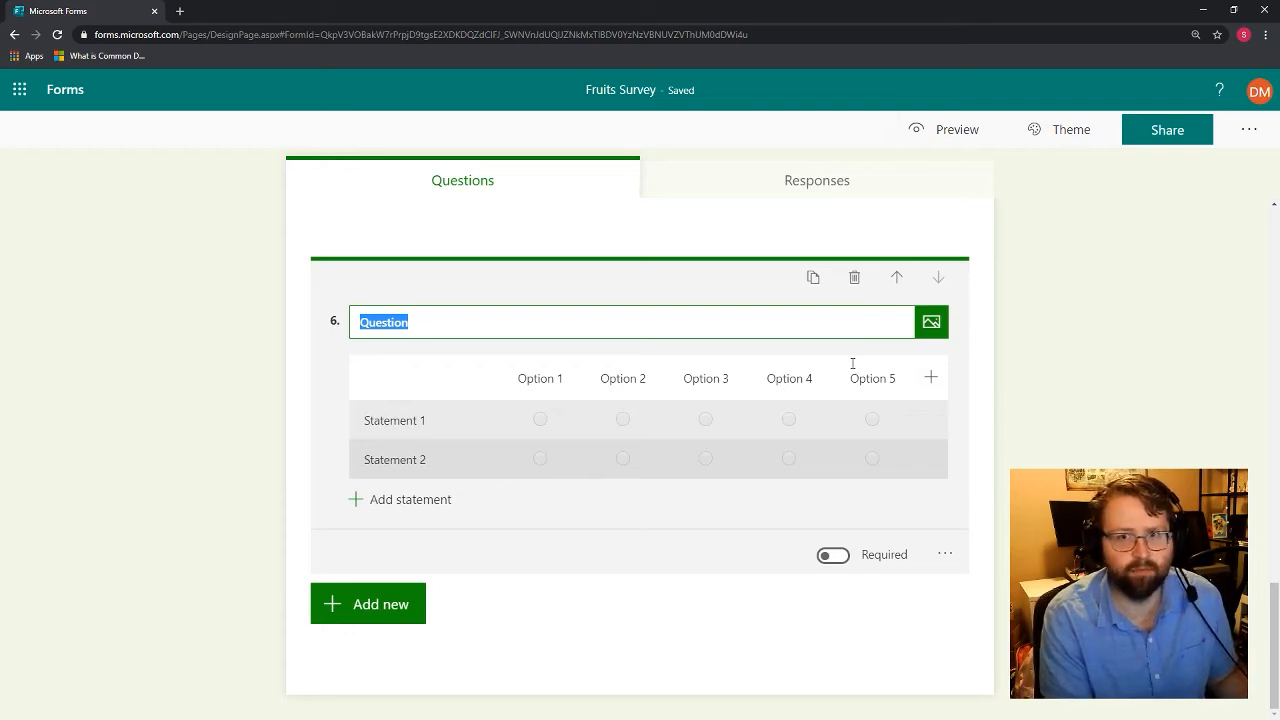
{"action": "type", "text": "H"}
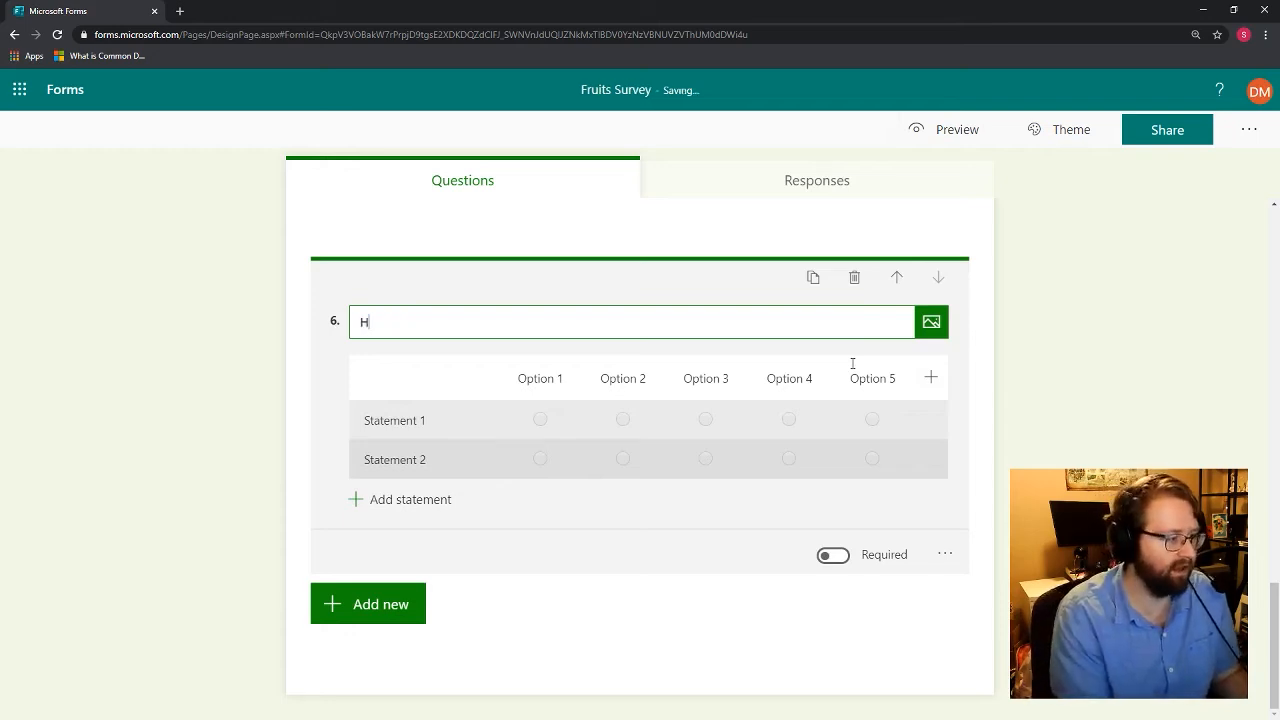
{"action": "type", "text": "ow do you feel a"}
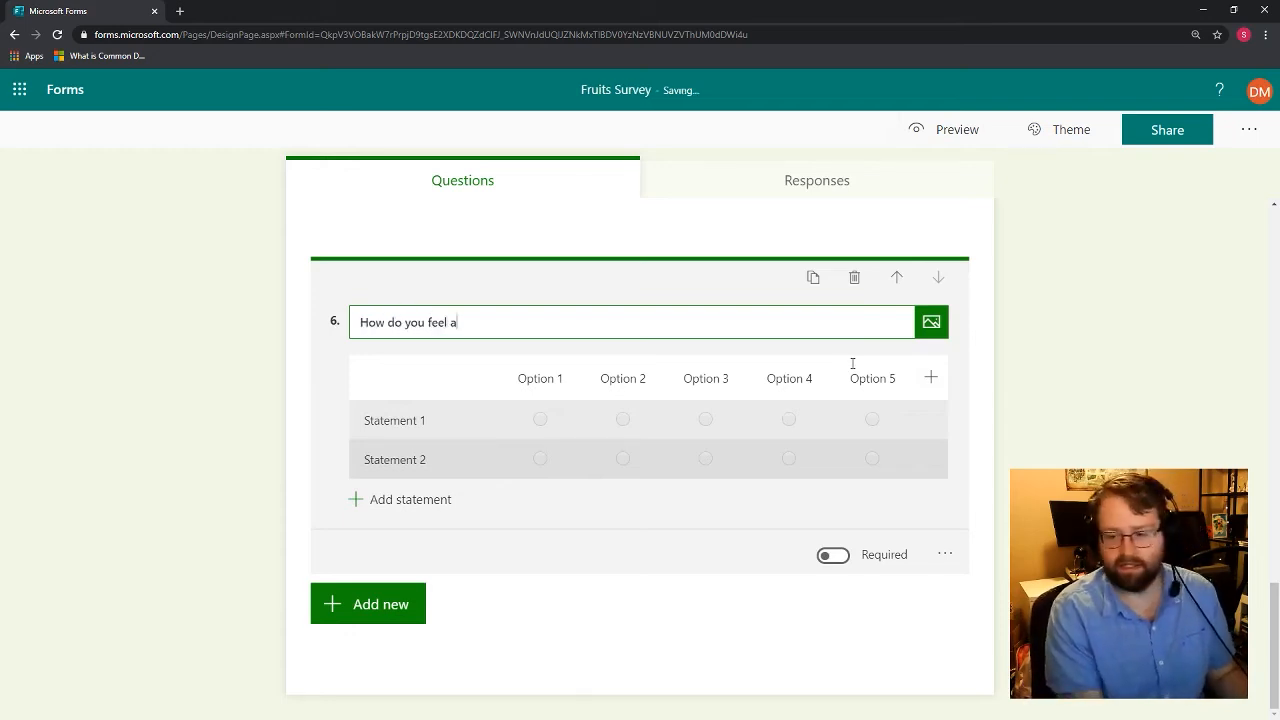
{"action": "type", "text": "bout the followi"}
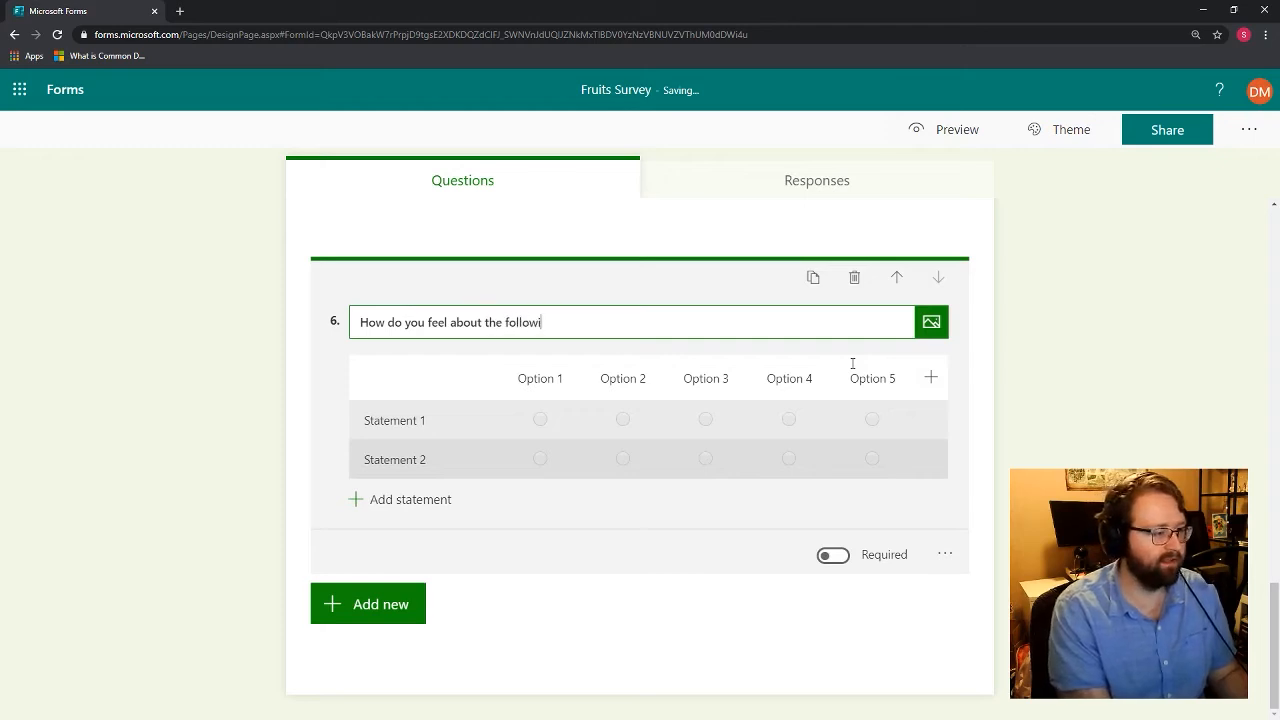
{"action": "type", "text": "ng statements?"}
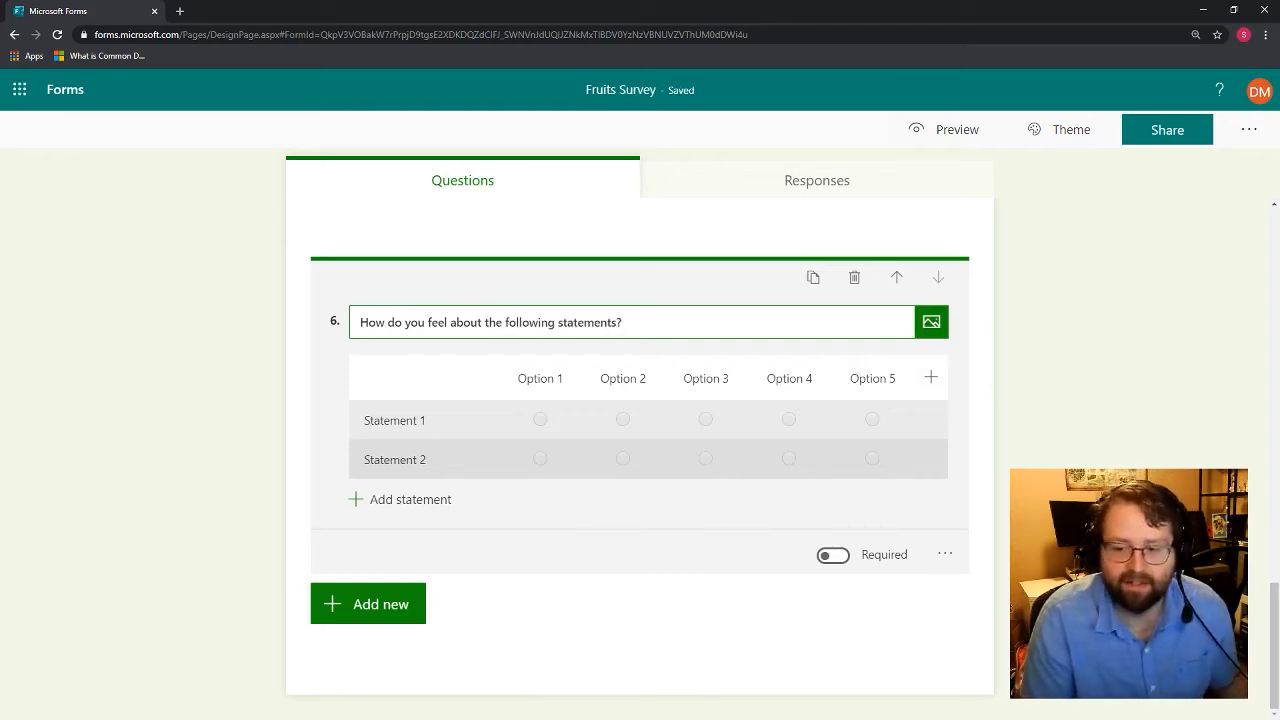
Step: Label the five Likert options Strongly Disagree, Disagree, Neutral, Agree and Strongly agree, using the suggested options where offered
{"action": "left_click", "coordinate": [529, 379]}
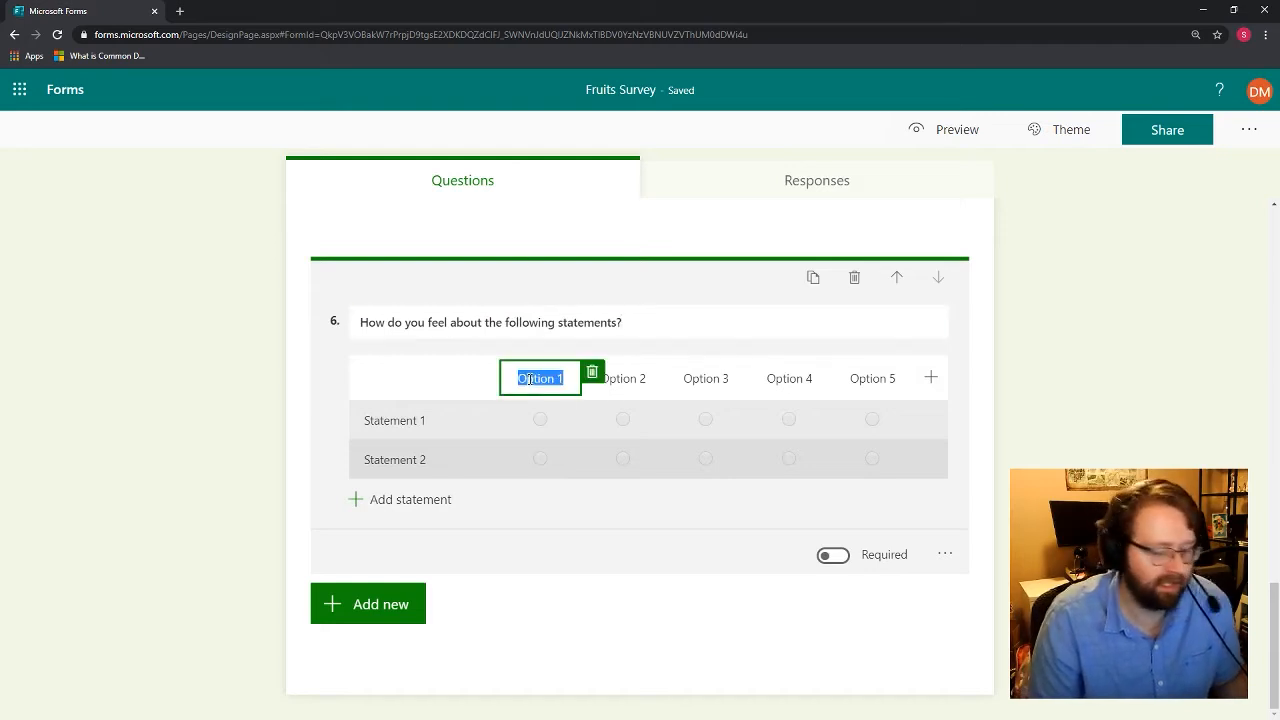
{"action": "type", "text": "Strongly"}
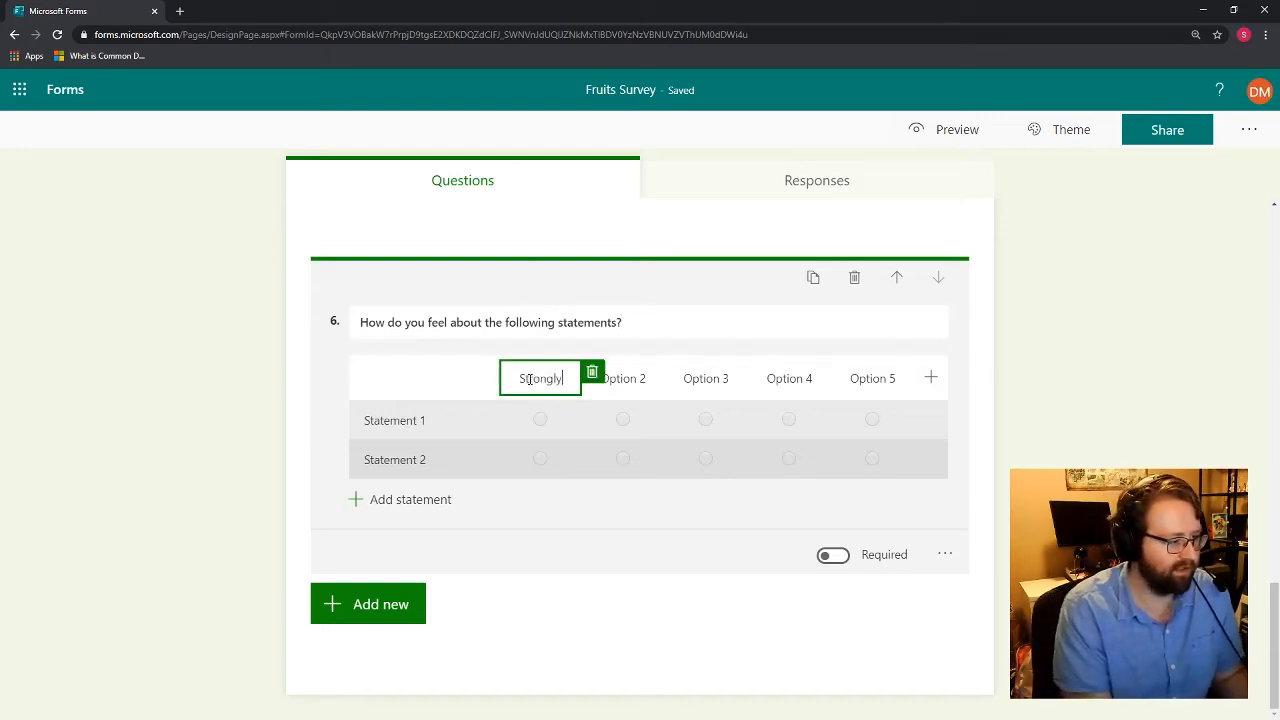
{"action": "type", "text": " Disagree"}
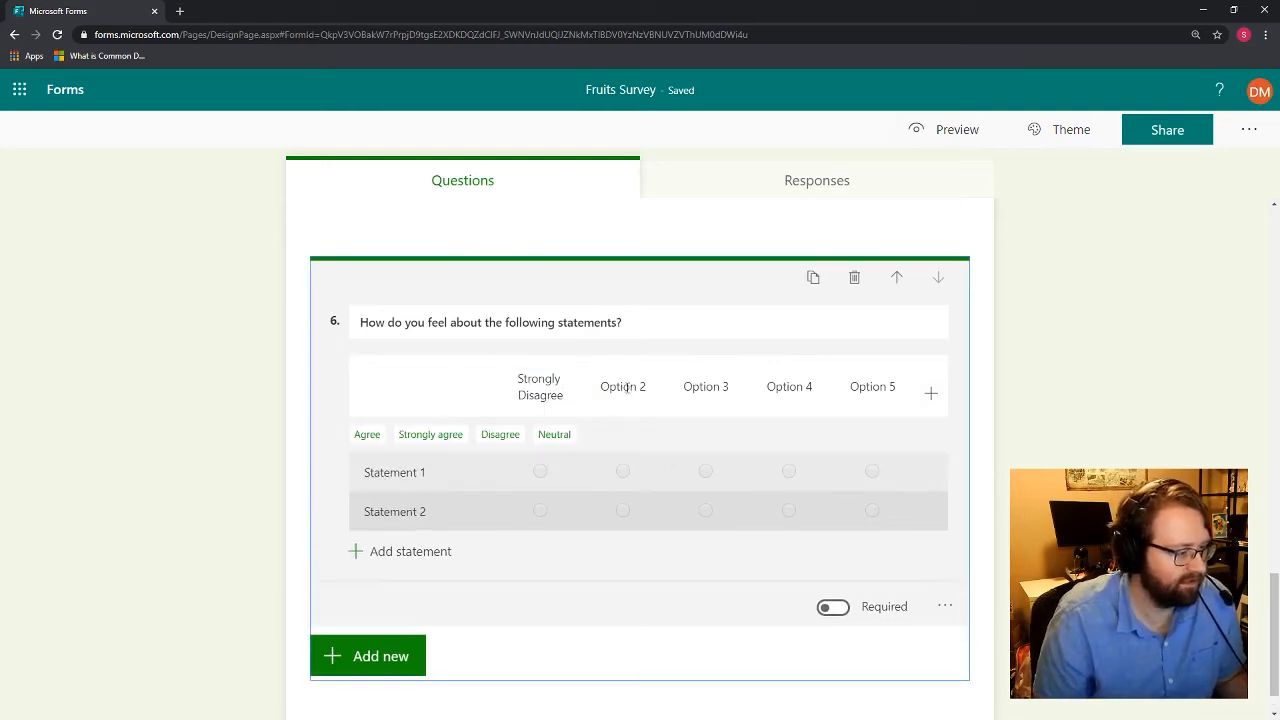
{"action": "left_click", "coordinate": [638, 387]}
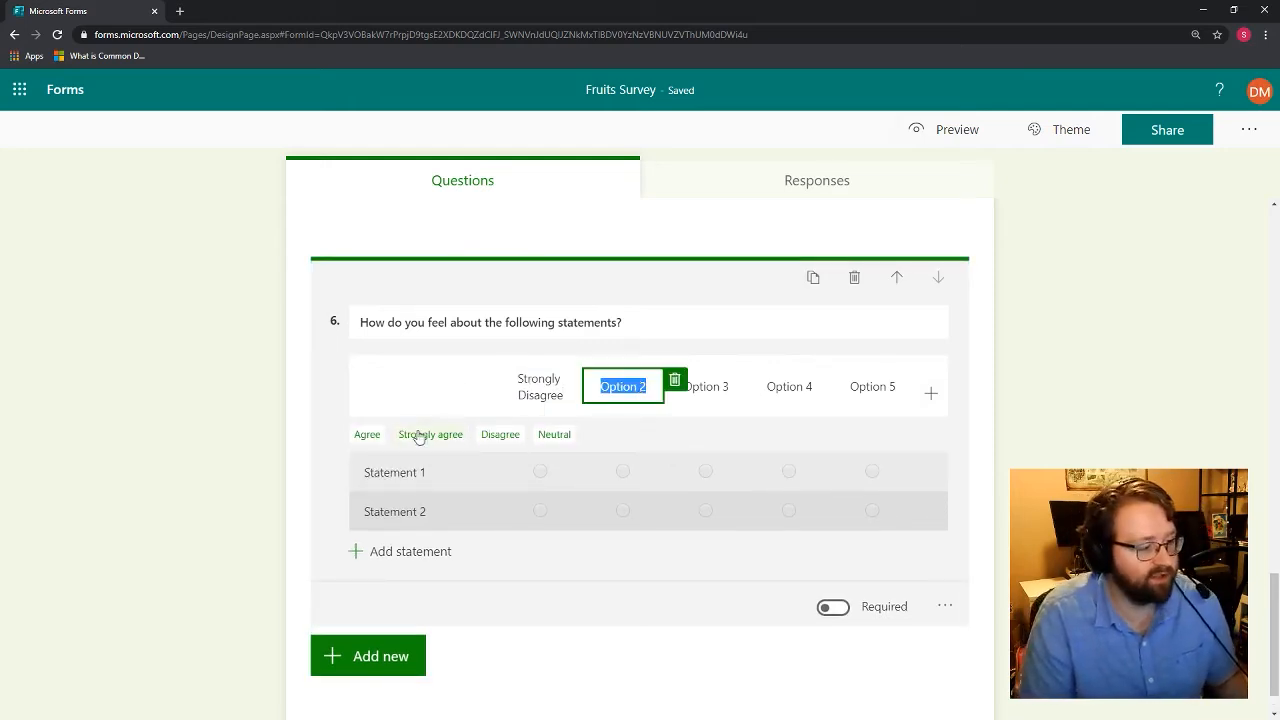
{"action": "left_click", "coordinate": [500, 437]}
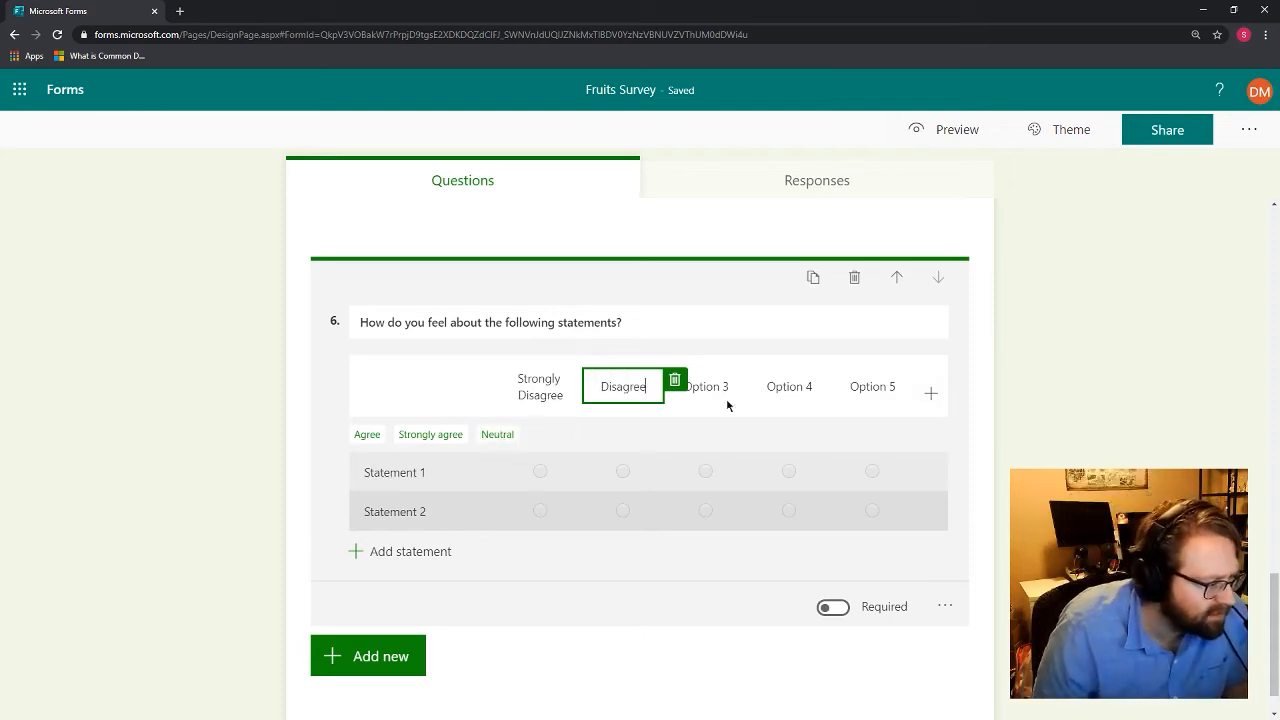
{"action": "left_click", "coordinate": [499, 434]}
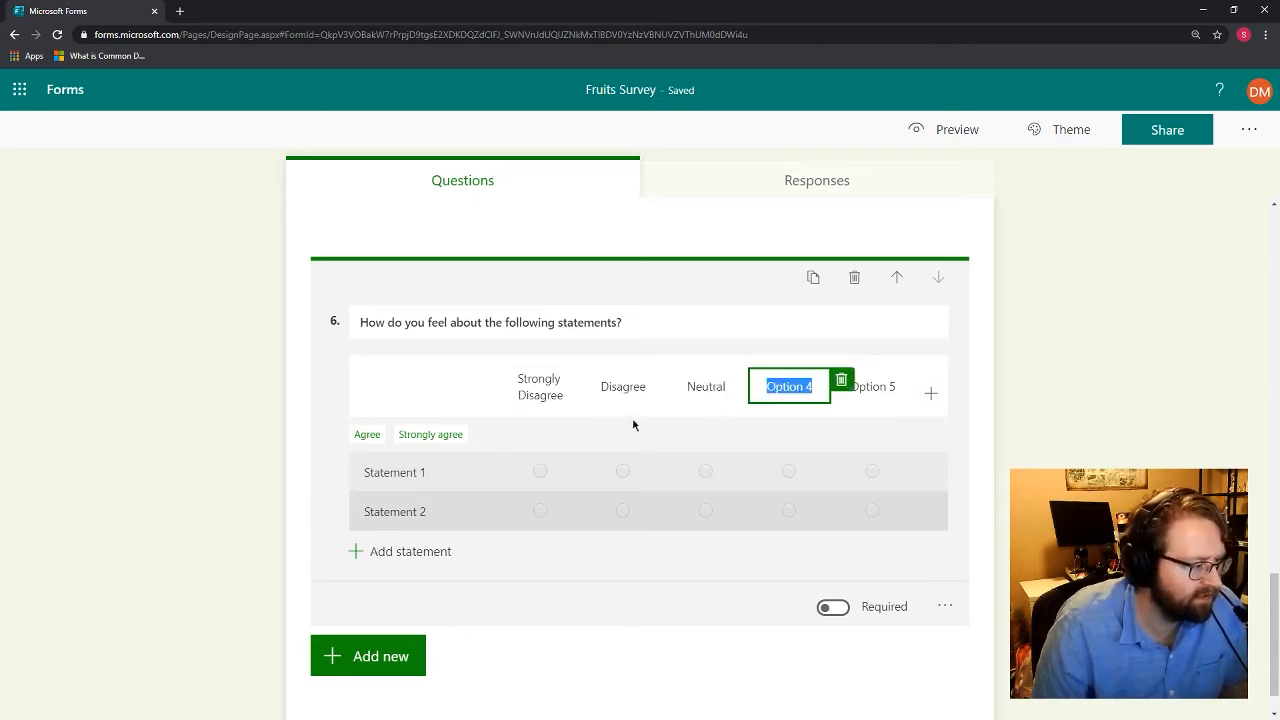
{"action": "left_click", "coordinate": [364, 436]}
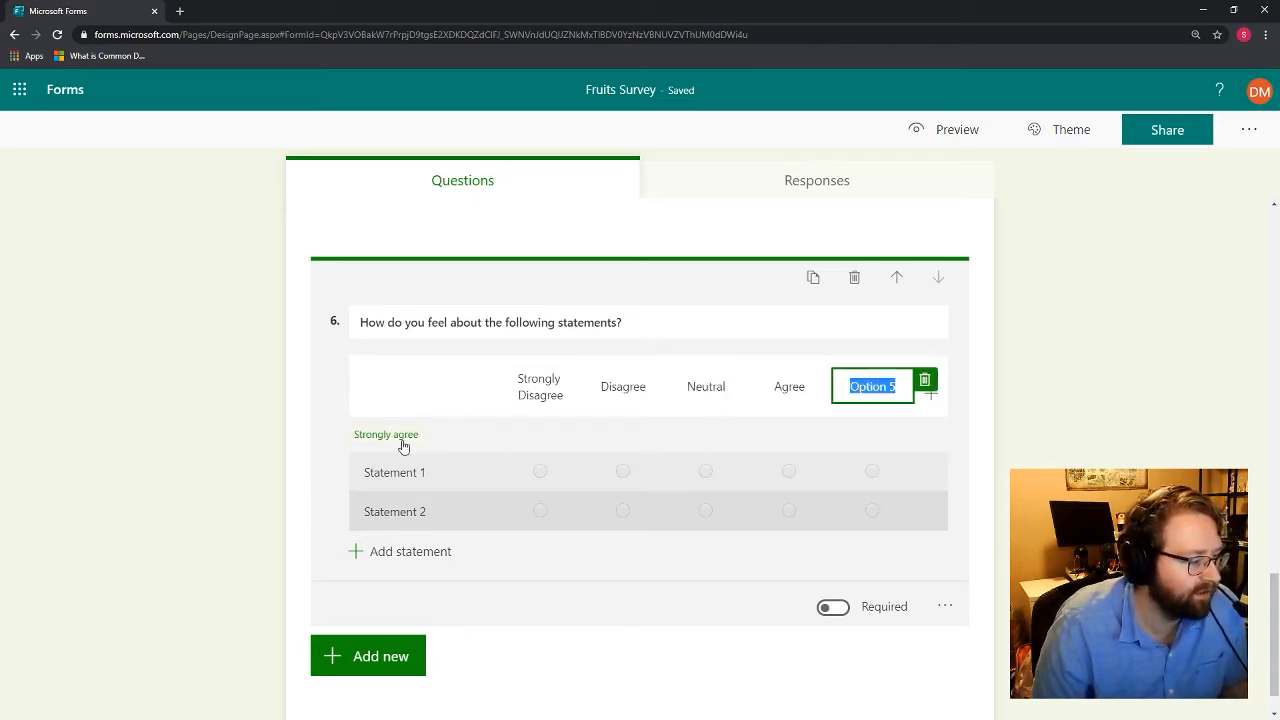
{"action": "left_click", "coordinate": [403, 442]}
{"action": "left_click", "coordinate": [441, 397]}
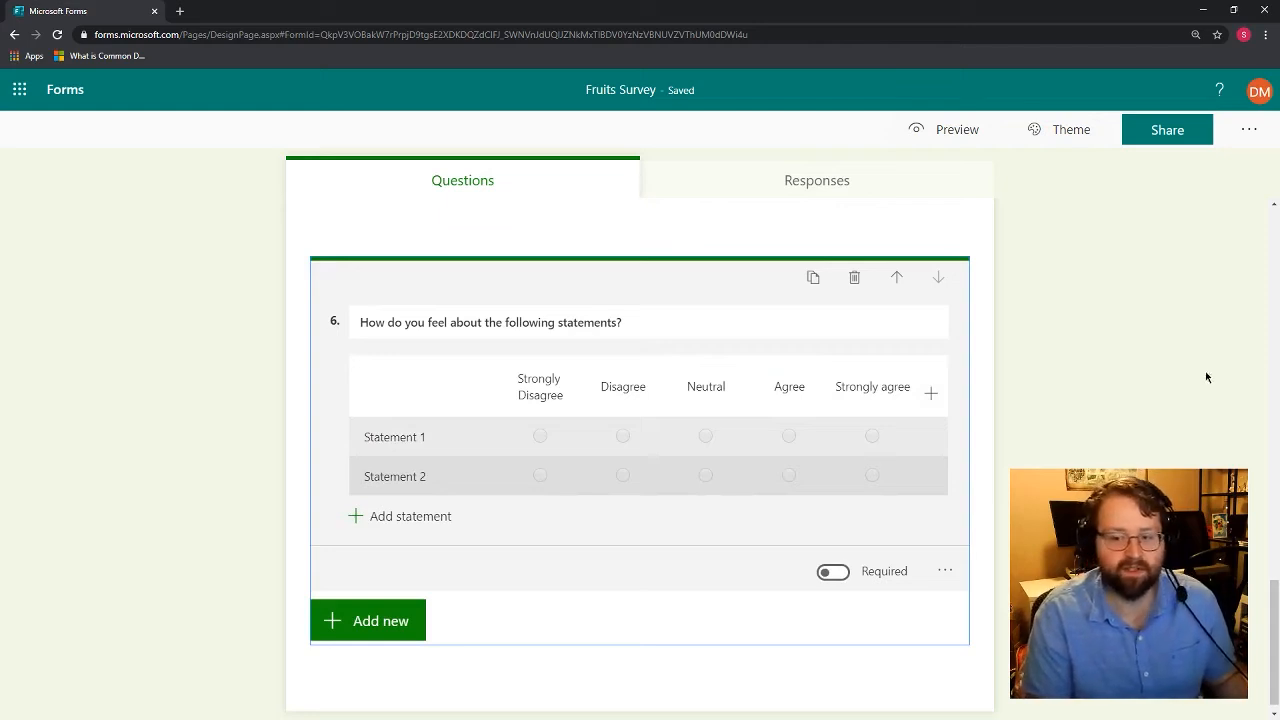
Step: Set the two Likert statements to "I prefer fruits with shells or thick skin" and "I prefer very sweet fruits"
{"action": "left_click", "coordinate": [416, 432]}
{"action": "left_click", "coordinate": [425, 441]}
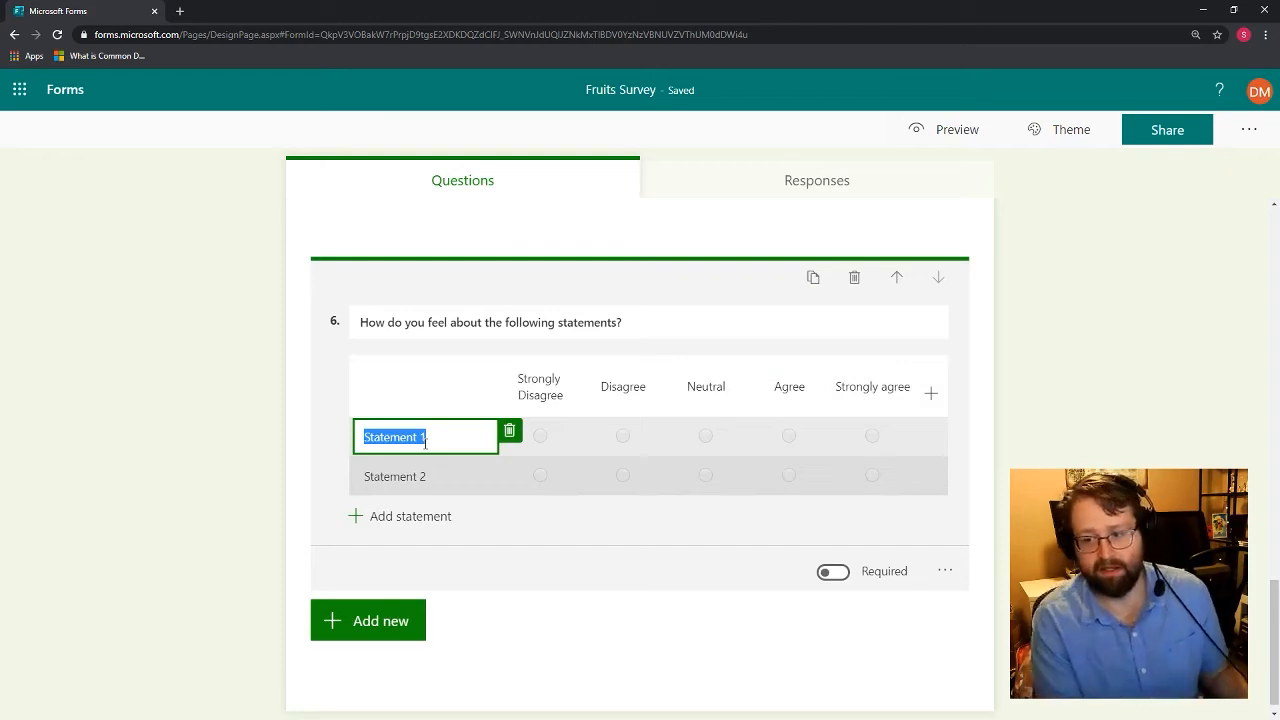
{"action": "type", "text": "I pr"}
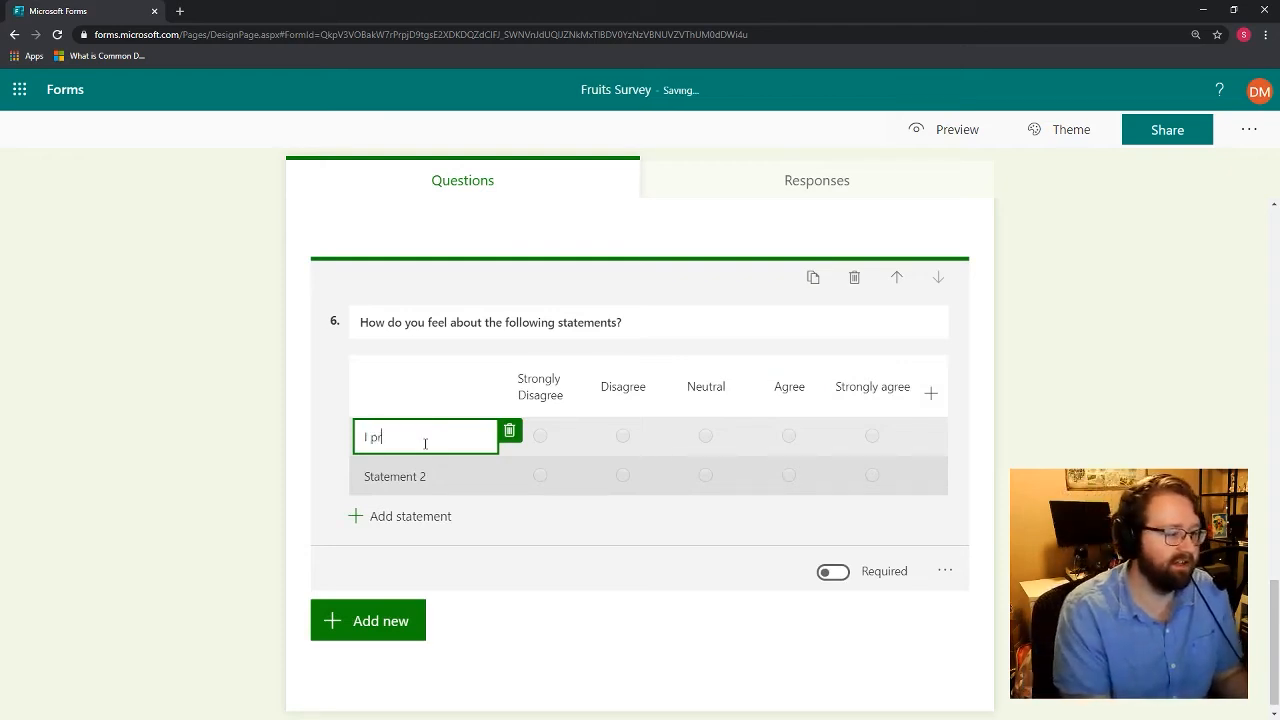
{"action": "type", "text": "efer fruits with"}
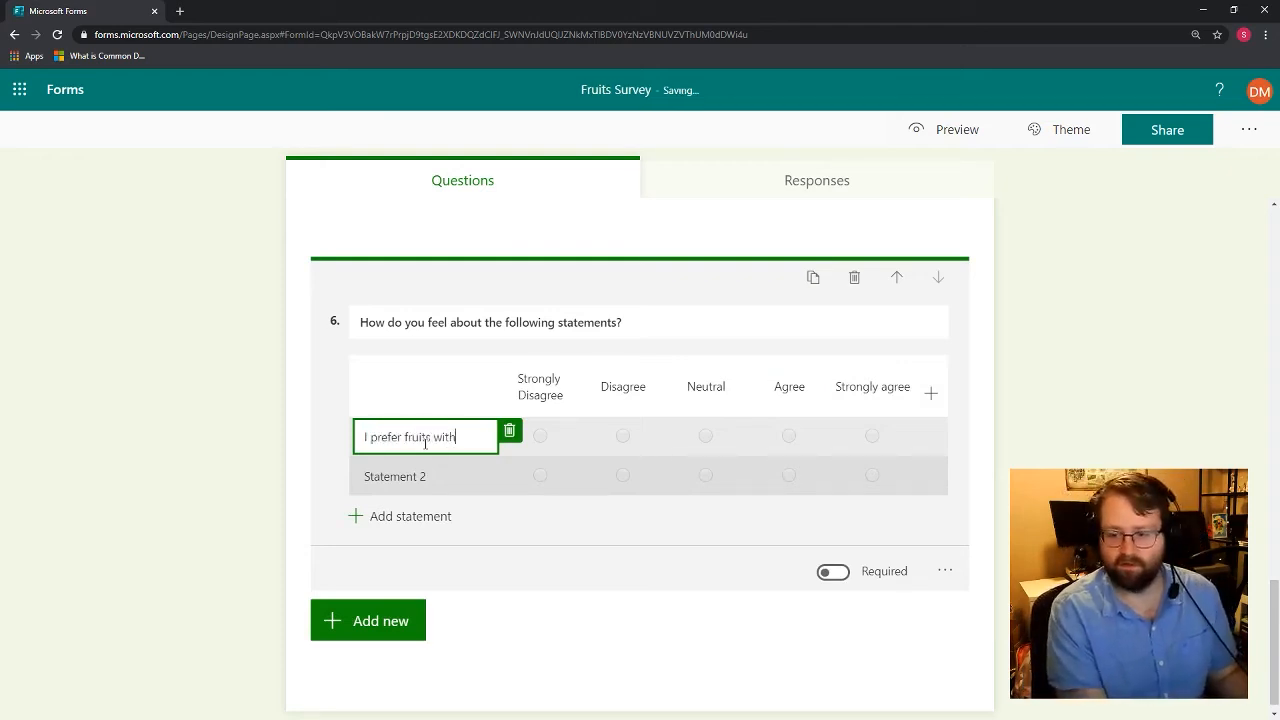
{"action": "type", "text": " shells or"}
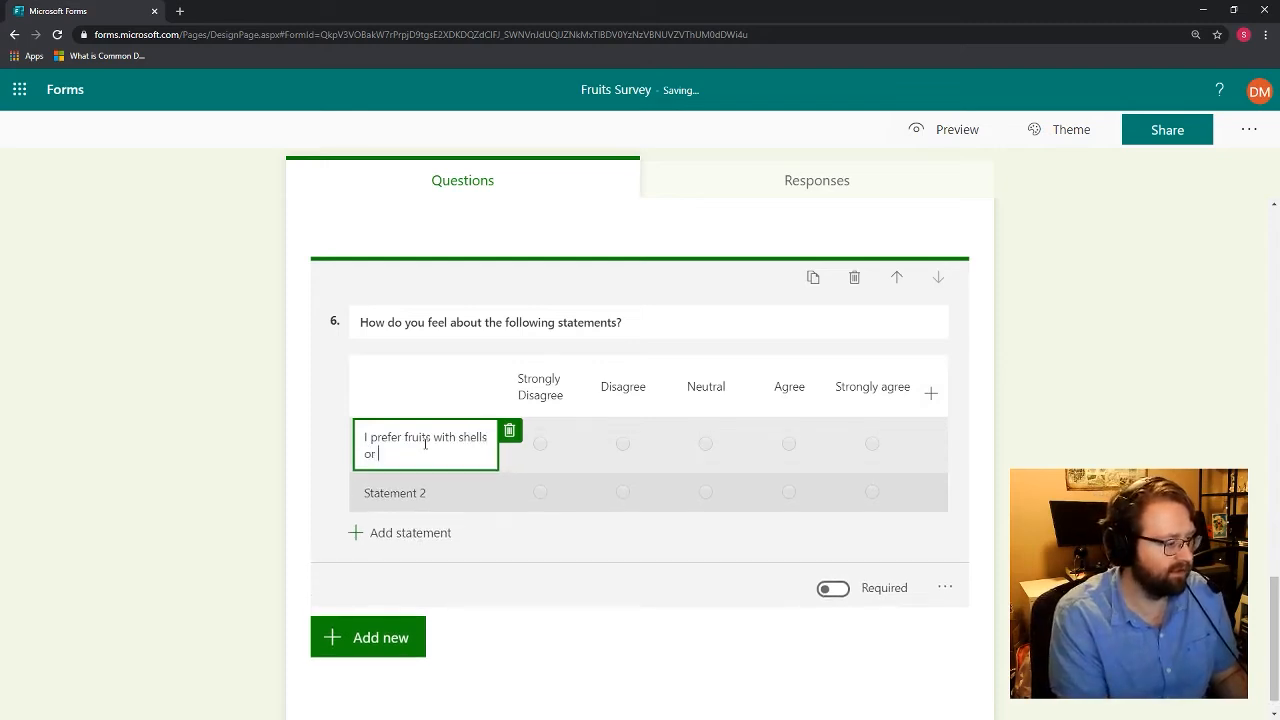
{"action": "type", "text": " thick skin"}
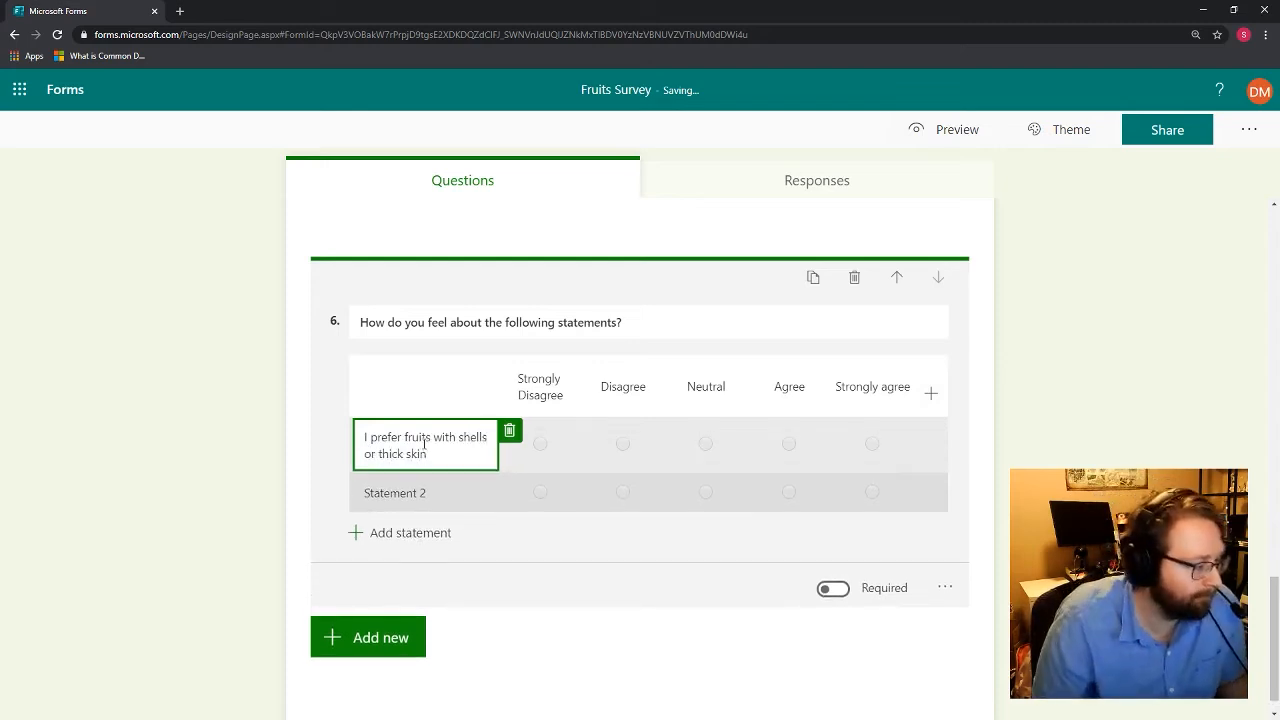
{"action": "left_click", "coordinate": [408, 488]}
{"action": "type", "text": "I prefer very sweet fruits"}
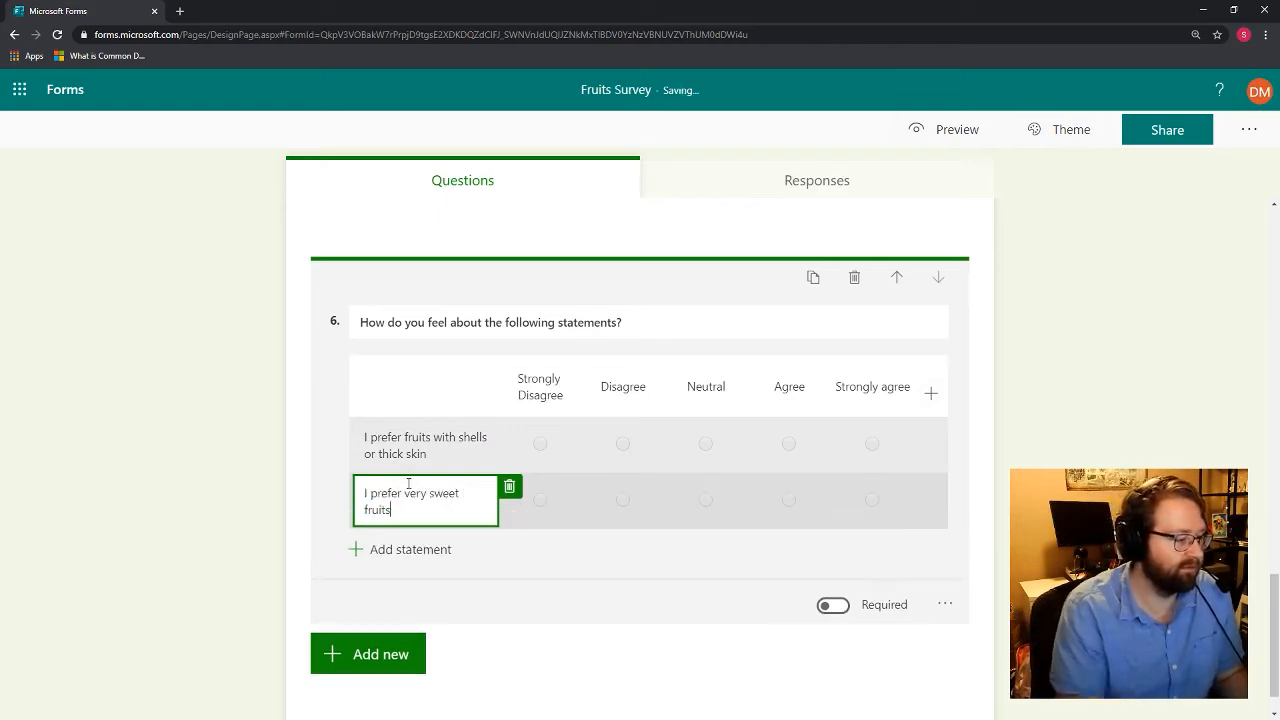
{"action": "scroll", "coordinate": [480, 500], "scroll_direction": "down", "scroll_amount": 1}
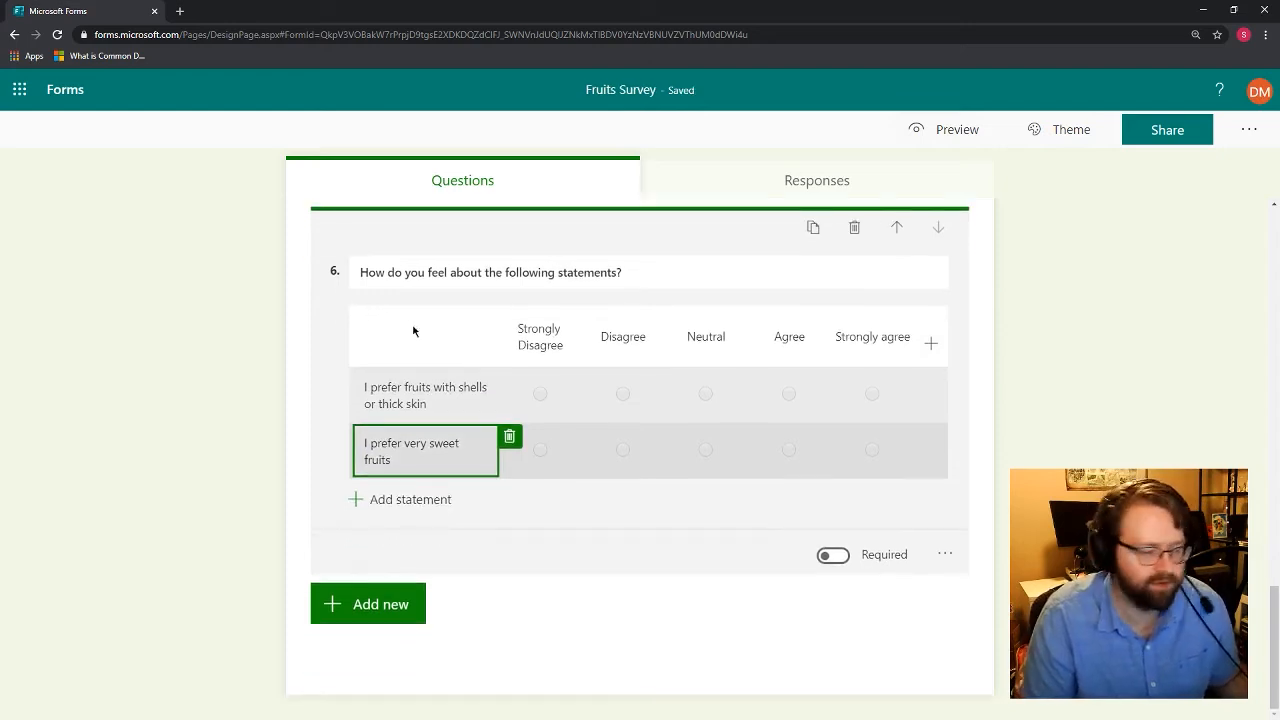
{"action": "left_click", "coordinate": [410, 336]}
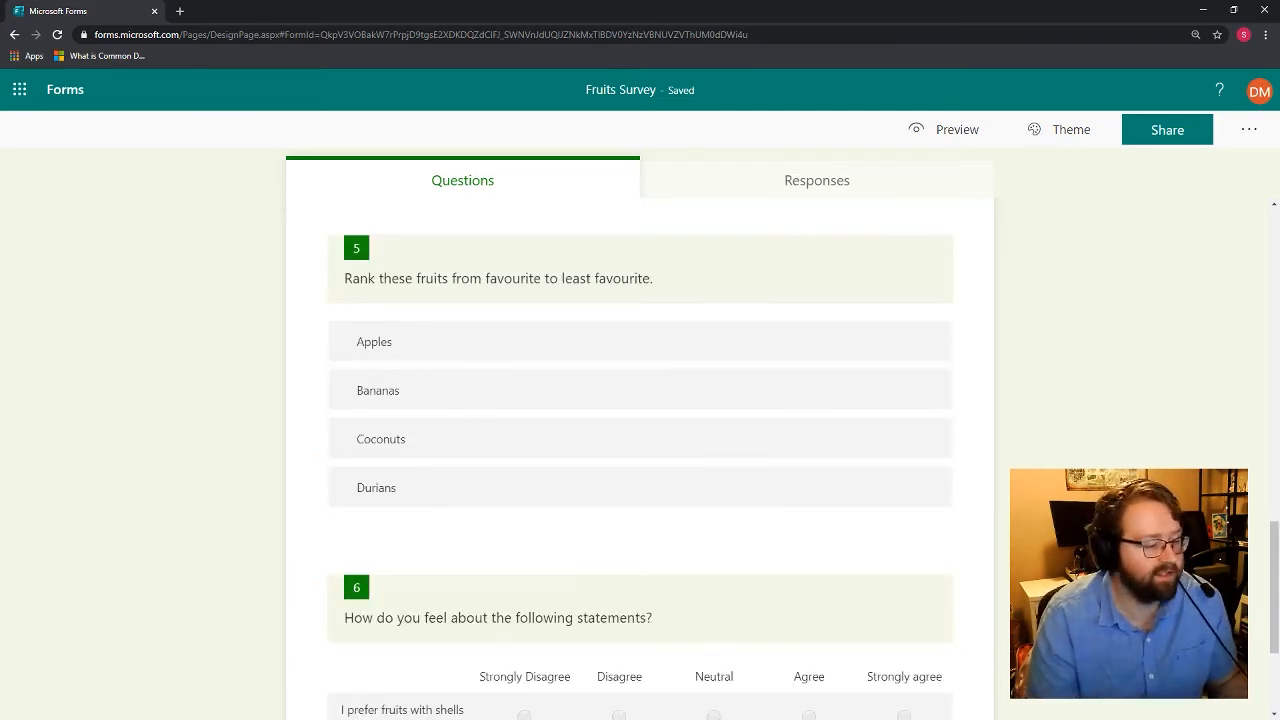
Step: Add a Net Promoter Score question after the Likert question, keeping the default wording about recommending to a friend or colleague
{"action": "scroll", "coordinate": [640, 450], "scroll_direction": "down", "scroll_amount": 3}
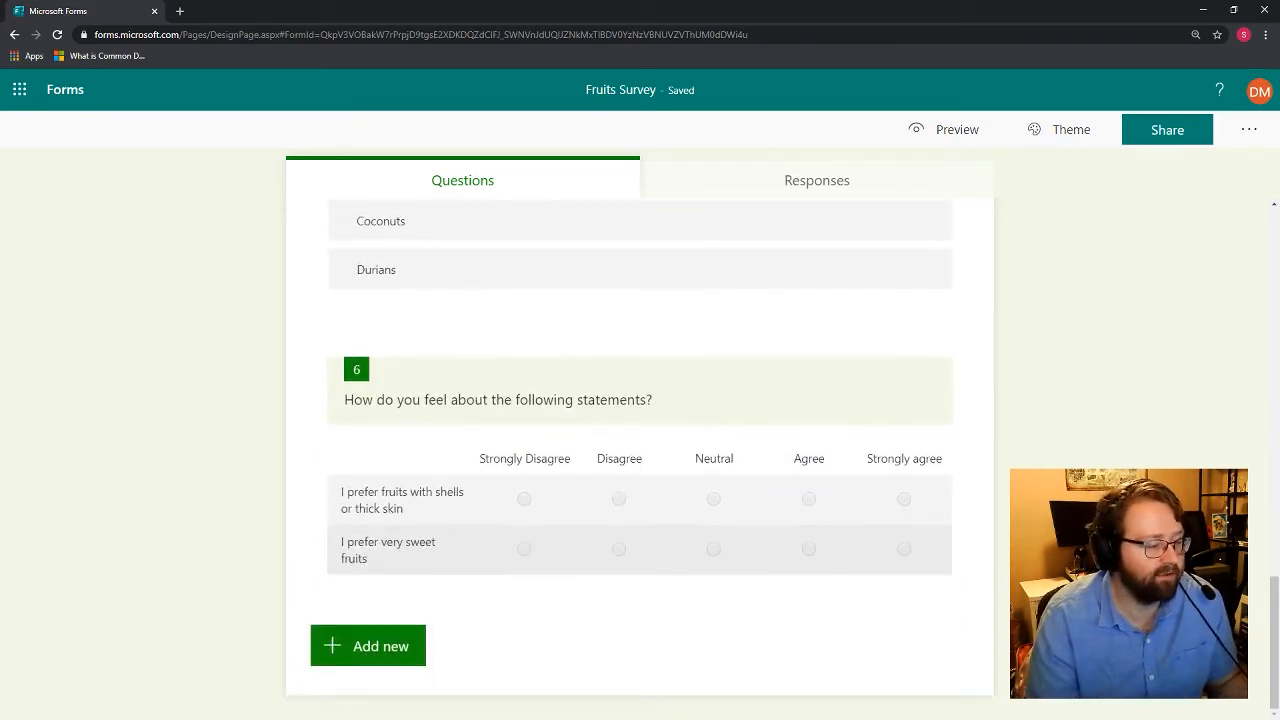
{"action": "left_click", "coordinate": [337, 634]}
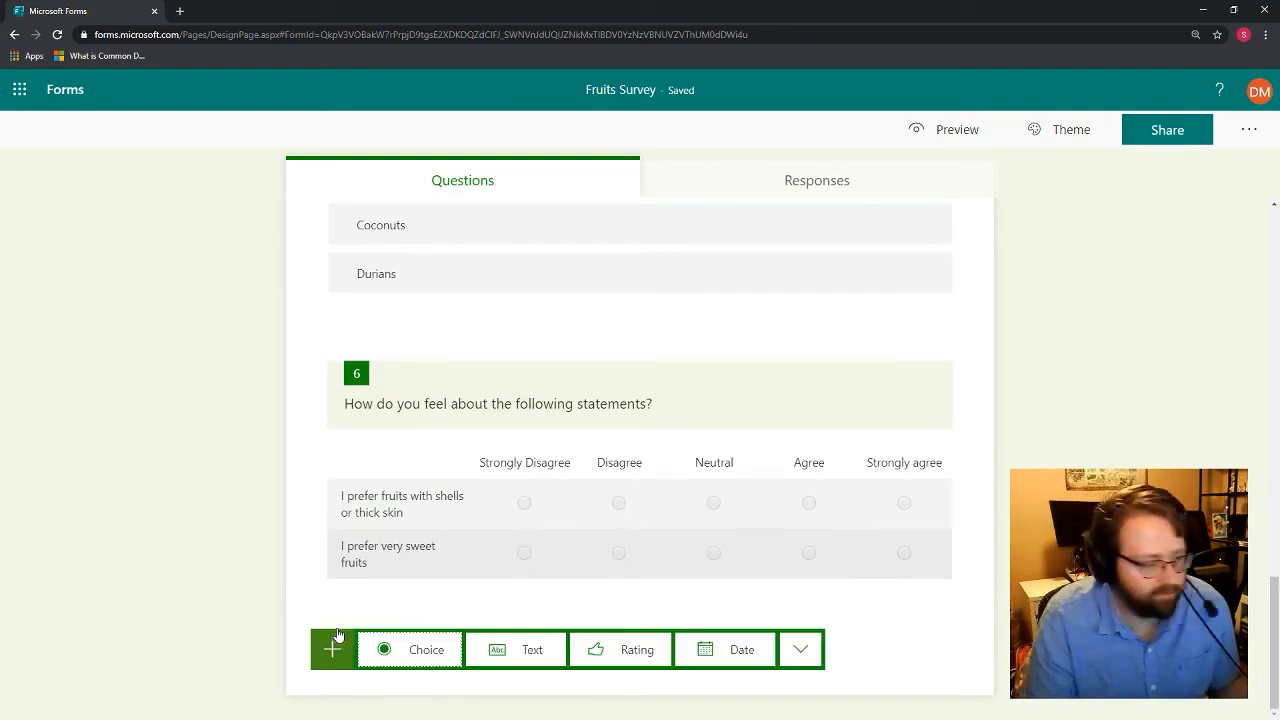
{"action": "left_click", "coordinate": [815, 648]}
{"action": "mouse_move", "coordinate": [852, 638]}
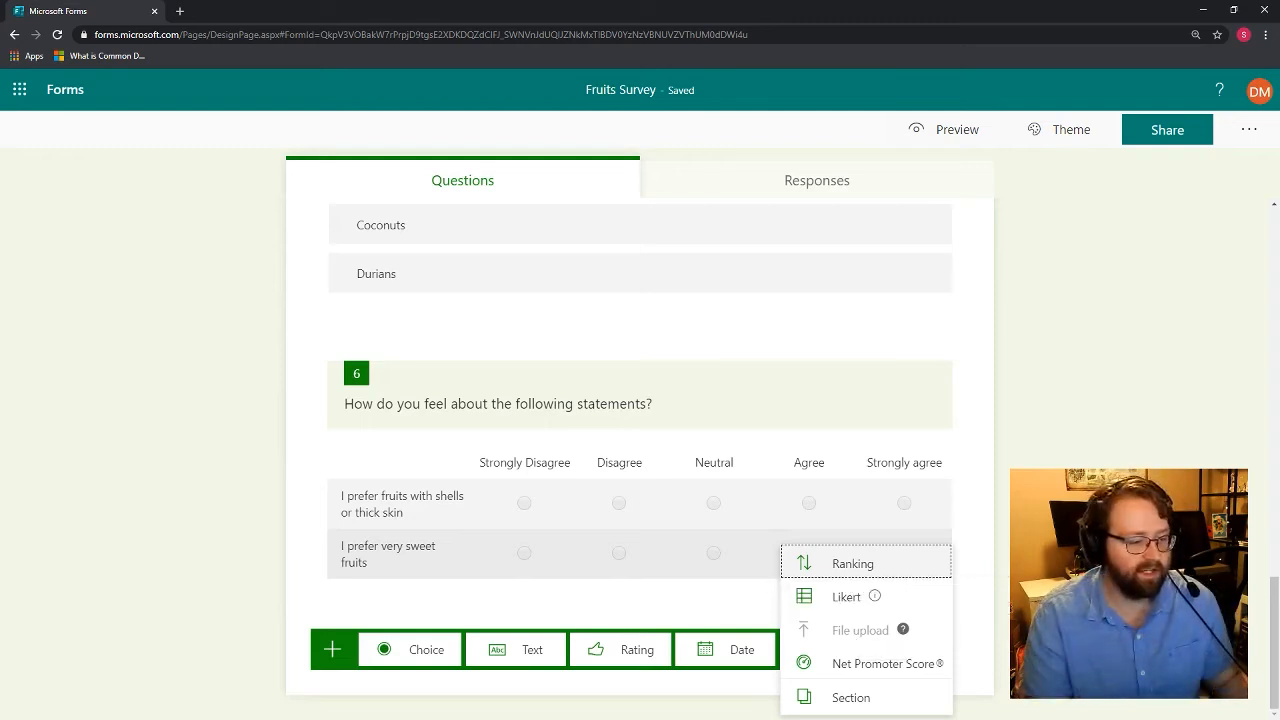
{"action": "left_click", "coordinate": [910, 666]}
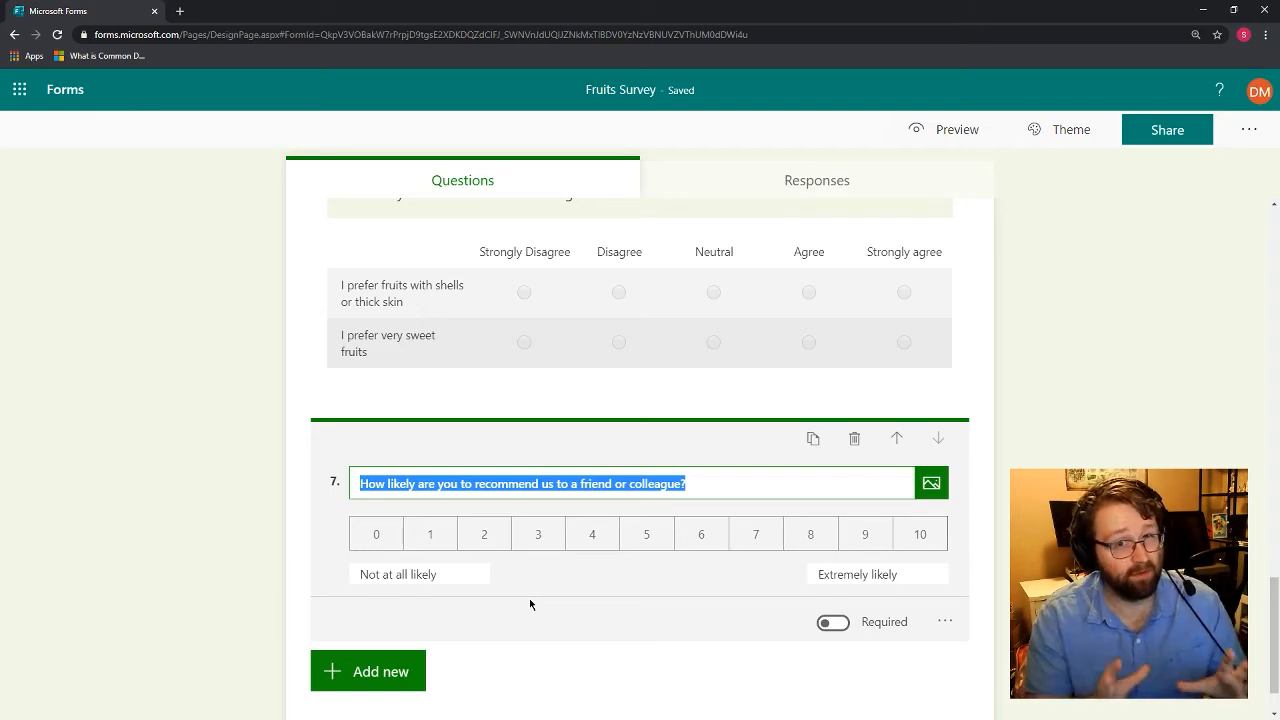
{"action": "left_click", "coordinate": [452, 482]}
{"action": "triple_click", "coordinate": [388, 485]}
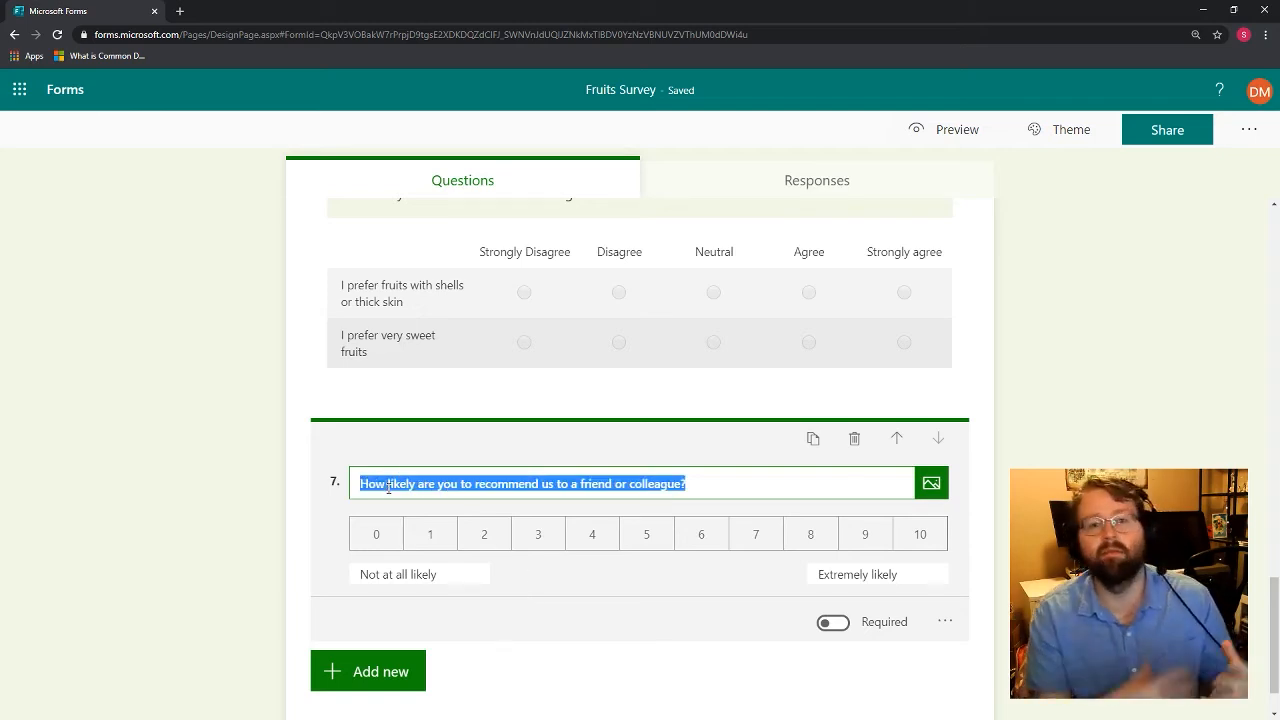
{"action": "left_click", "coordinate": [388, 485]}
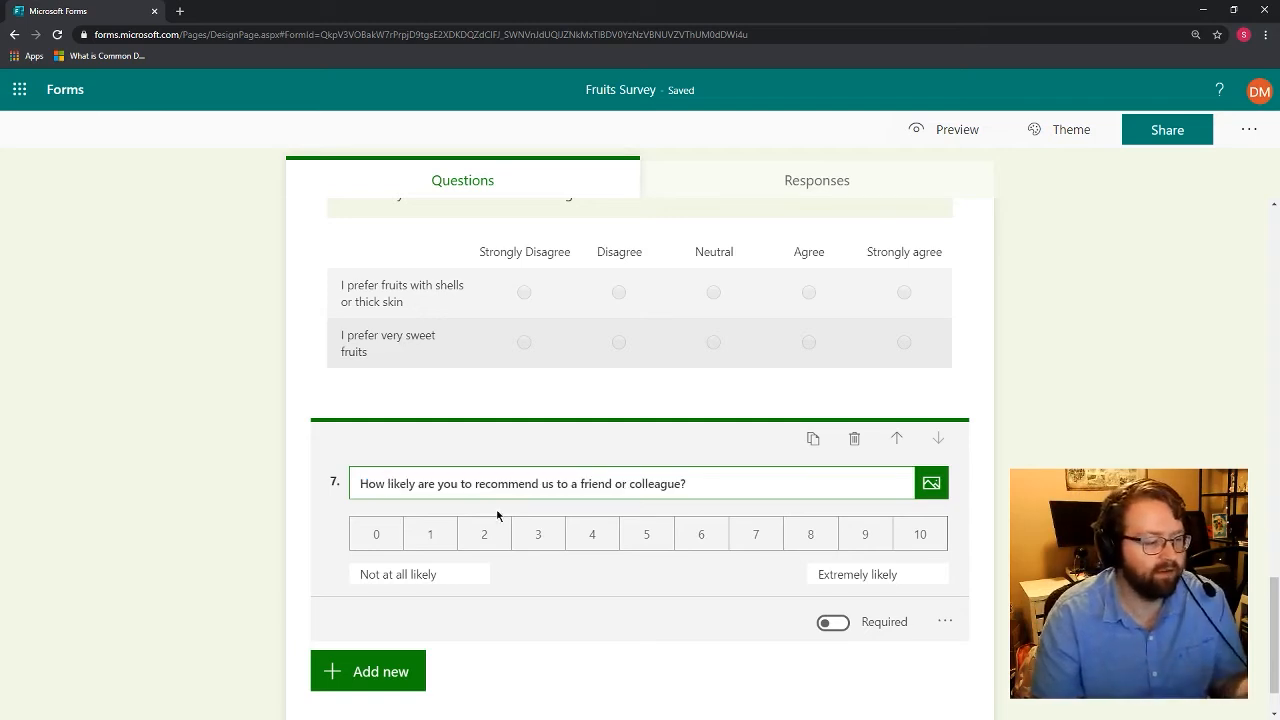
{"action": "left_click", "coordinate": [679, 461]}
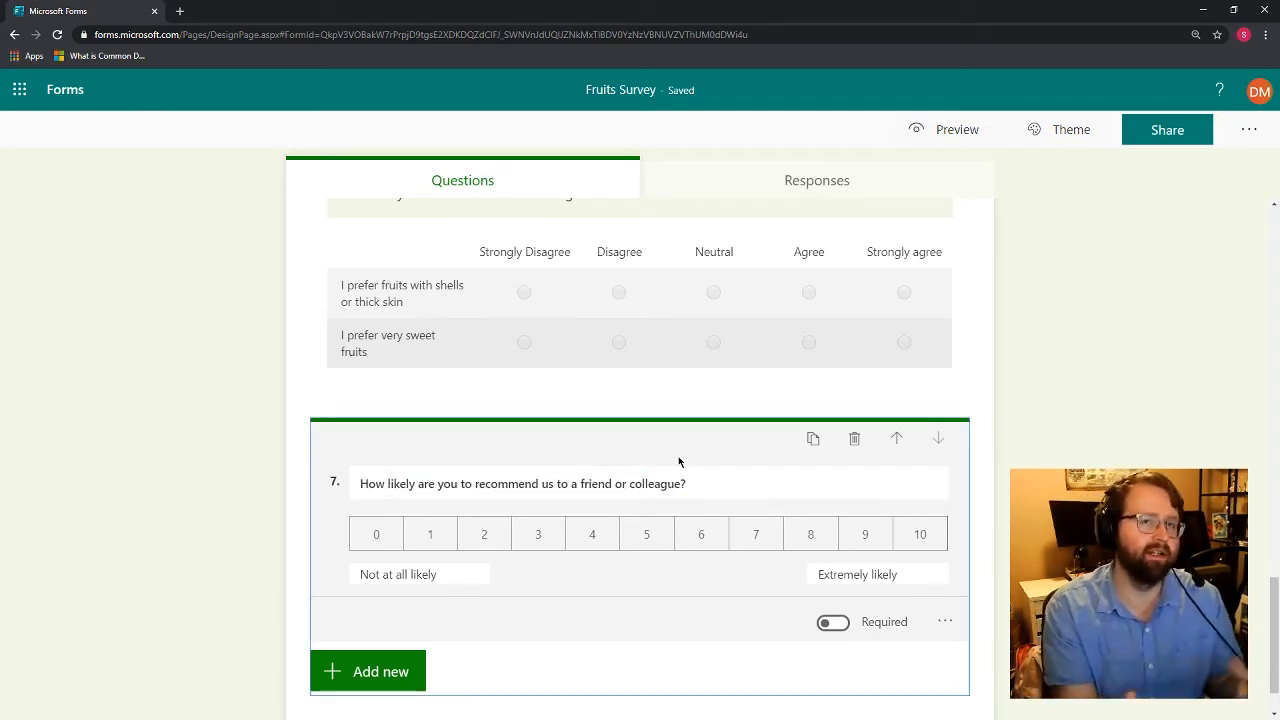
Step: Add a new section below the Net Promoter Score question
{"action": "left_click", "coordinate": [374, 686]}
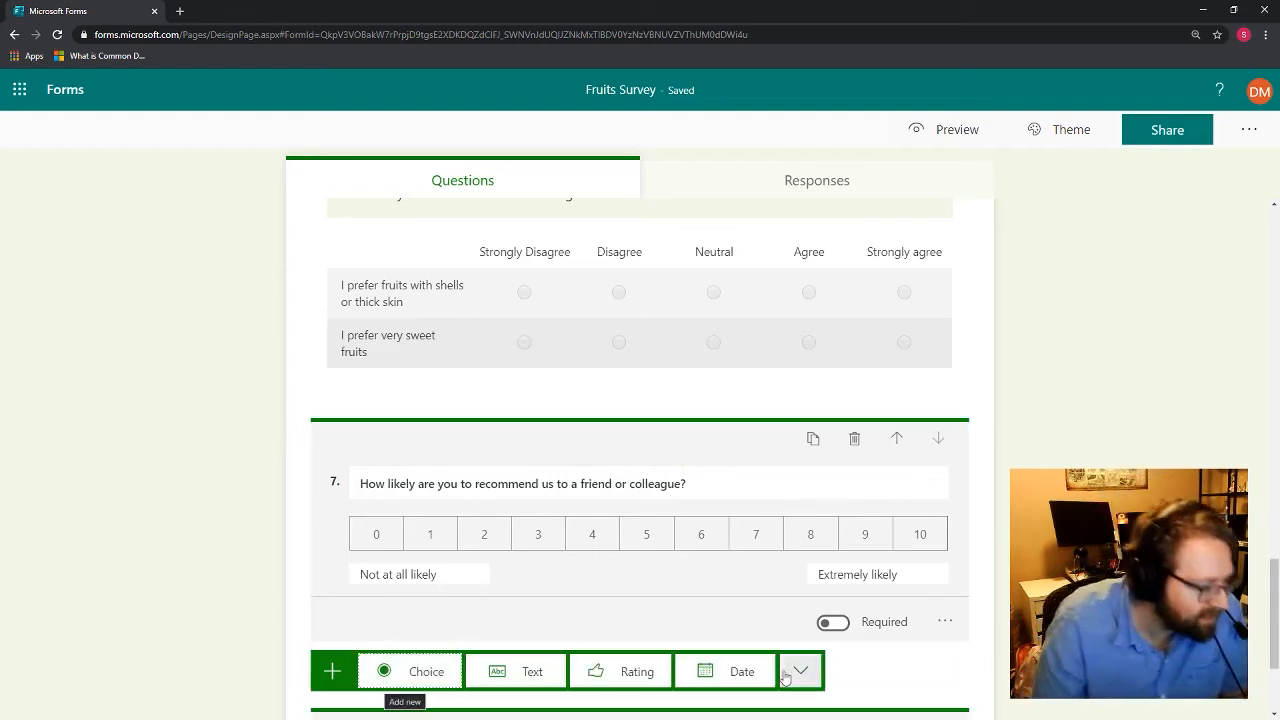
{"action": "left_click", "coordinate": [800, 671]}
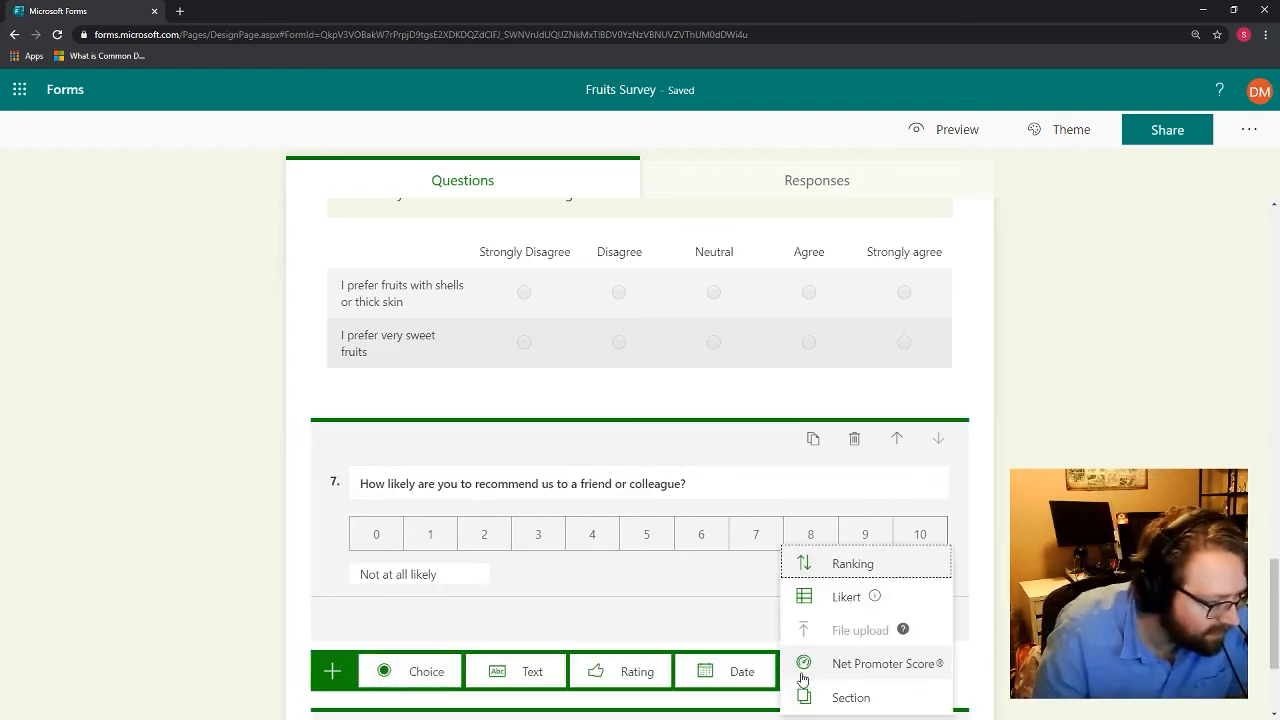
{"action": "left_click", "coordinate": [850, 699]}
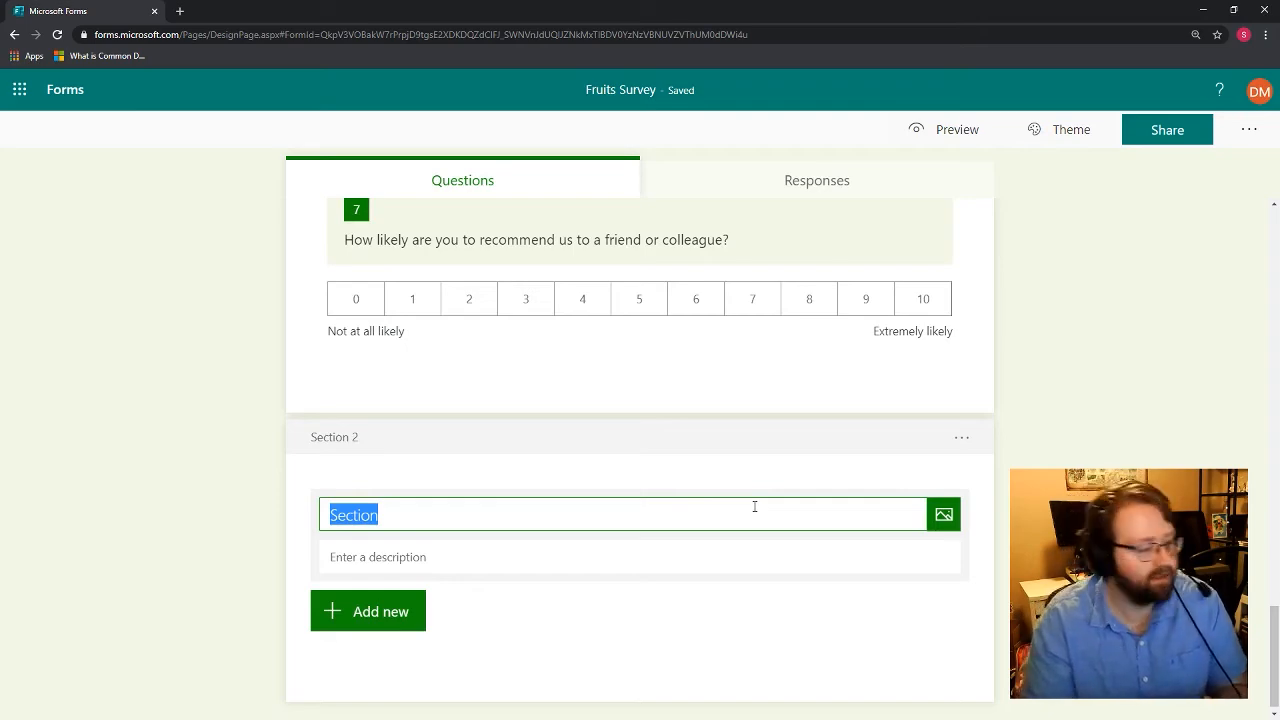
Step: Check the first section's heading at the start of the form, preview the survey on computer, and return to editing
{"action": "scroll", "coordinate": [428, 458], "scroll_direction": "up", "scroll_amount": 15}
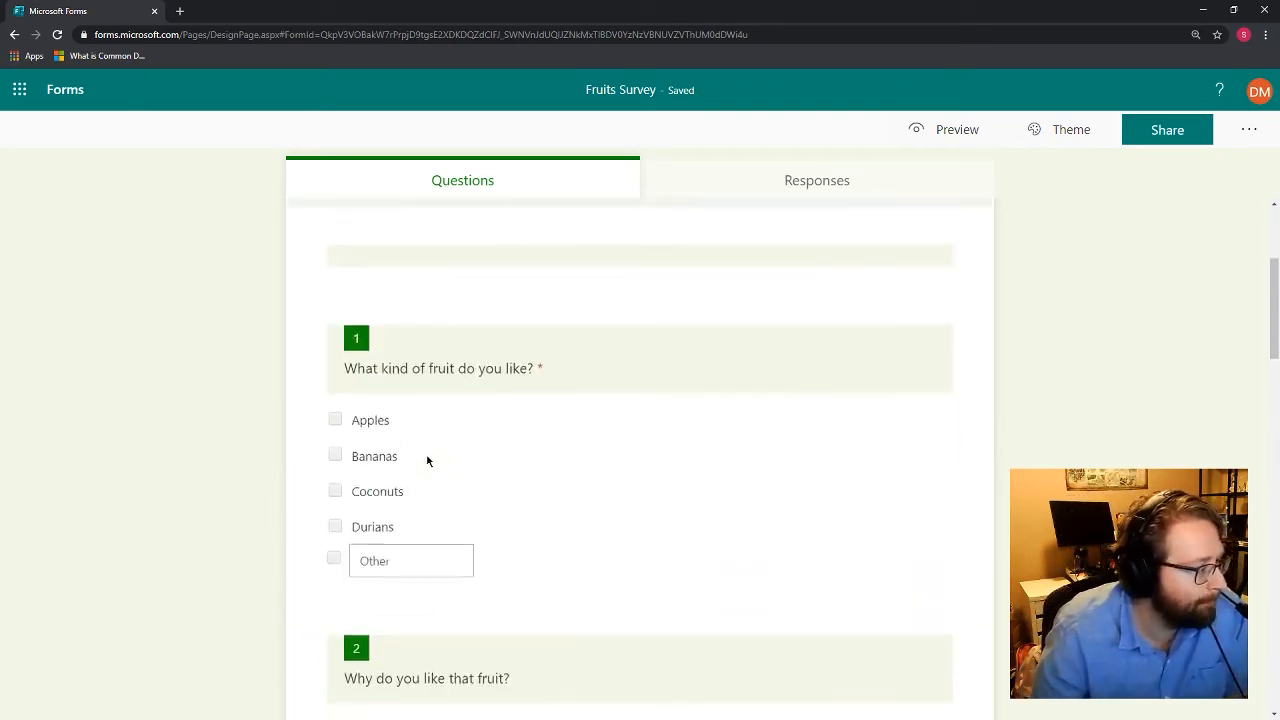
{"action": "scroll", "coordinate": [428, 458], "scroll_direction": "up", "scroll_amount": 3}
{"action": "left_click", "coordinate": [331, 443]}
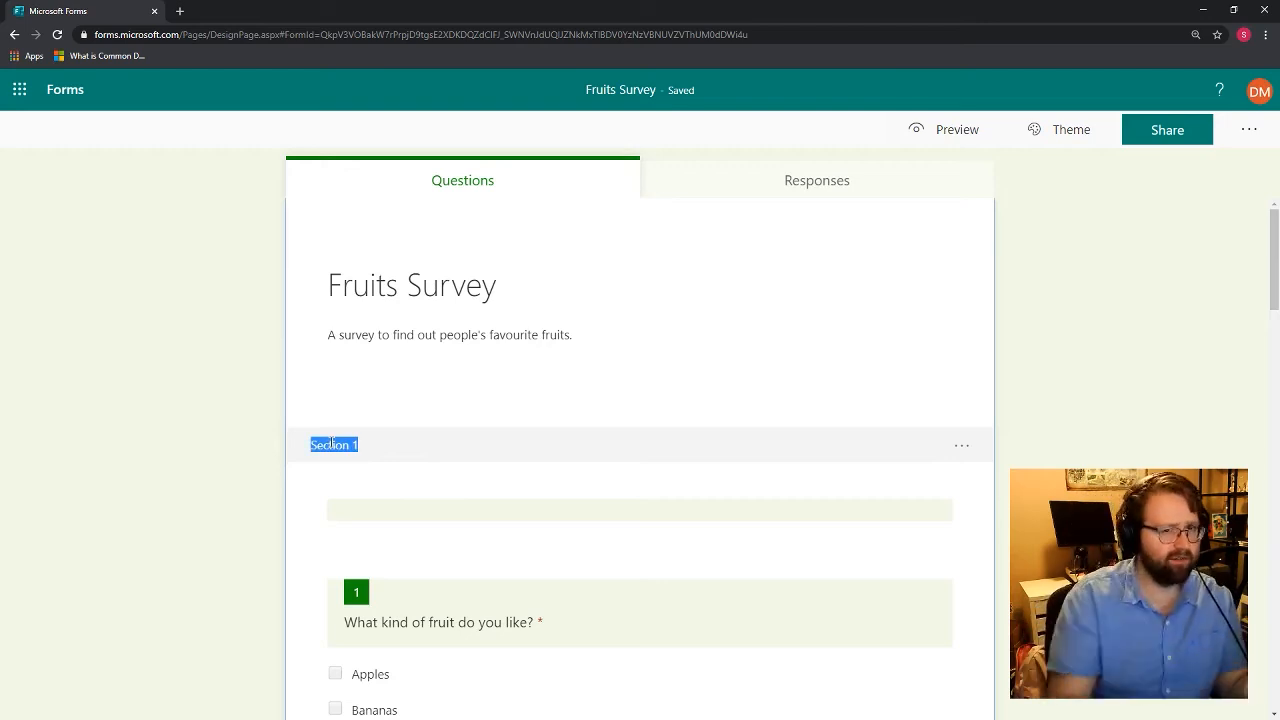
{"action": "left_click", "coordinate": [921, 140]}
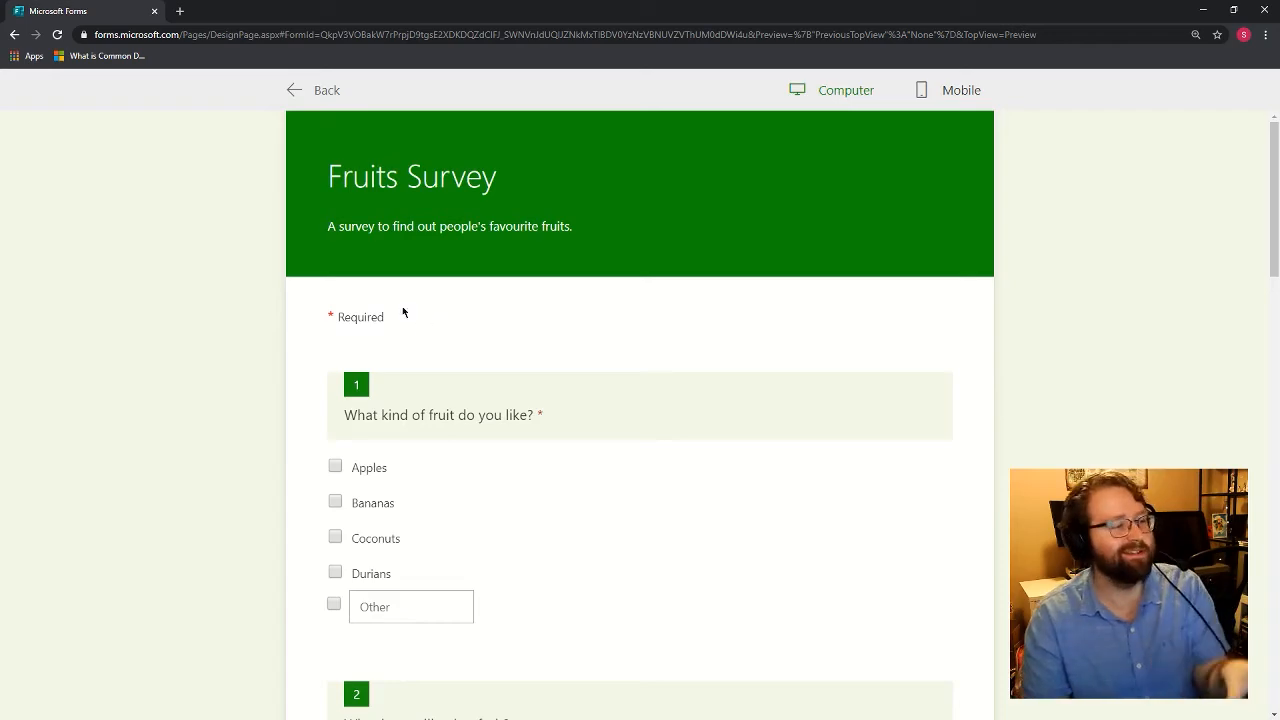
{"action": "left_click", "coordinate": [326, 90]}
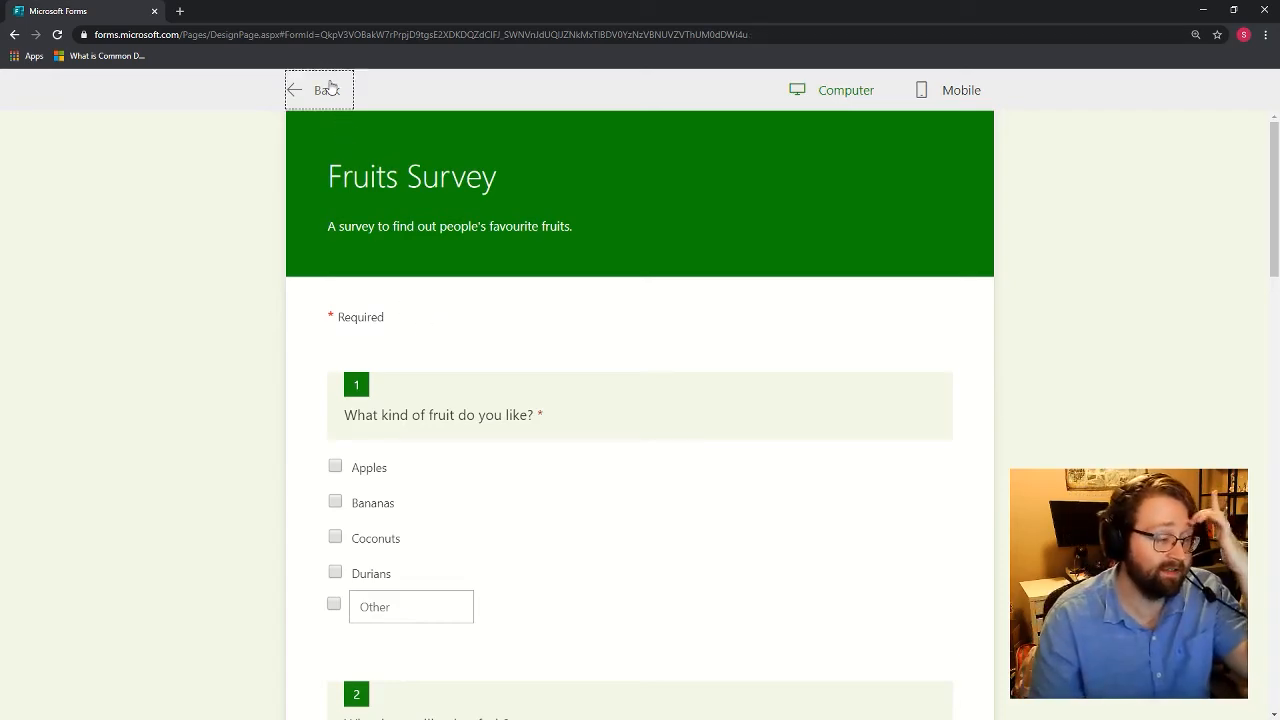
Step: Move the Net Promoter Score question and the Likert question down into Section 2
{"action": "scroll", "coordinate": [354, 446], "scroll_direction": "down", "scroll_amount": 20}
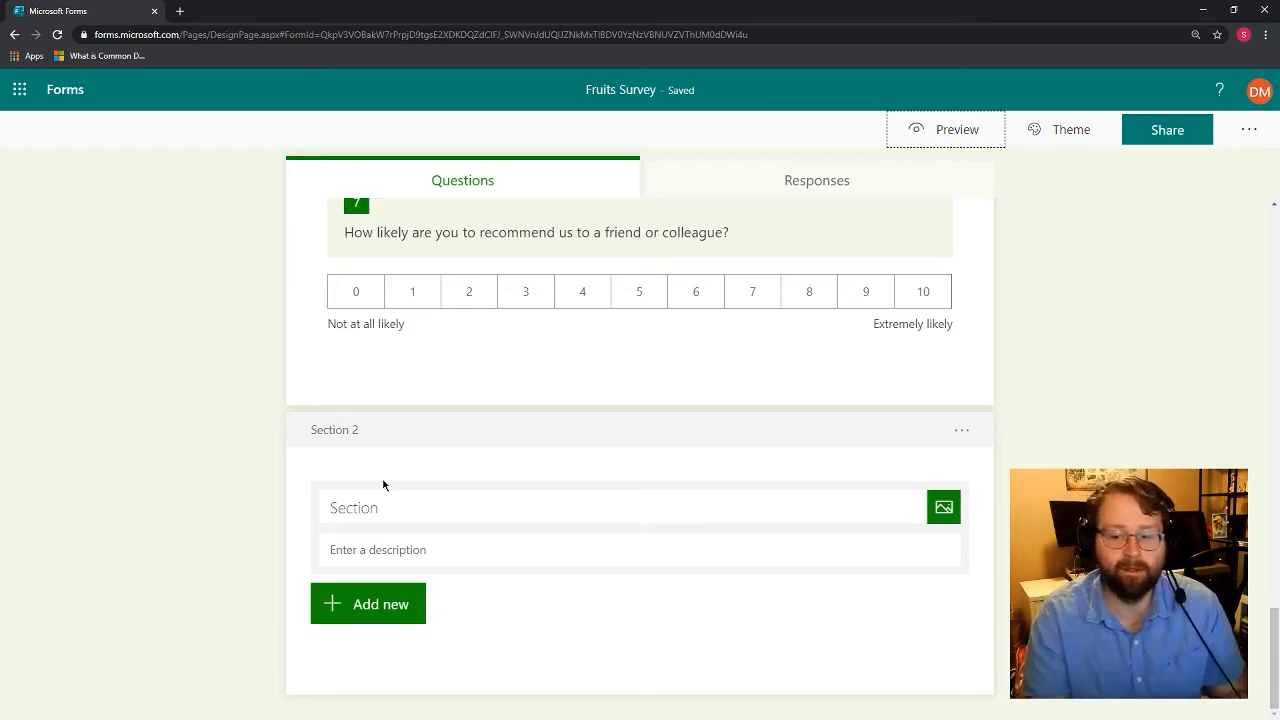
{"action": "scroll", "coordinate": [946, 274], "scroll_direction": "up", "scroll_amount": 2}
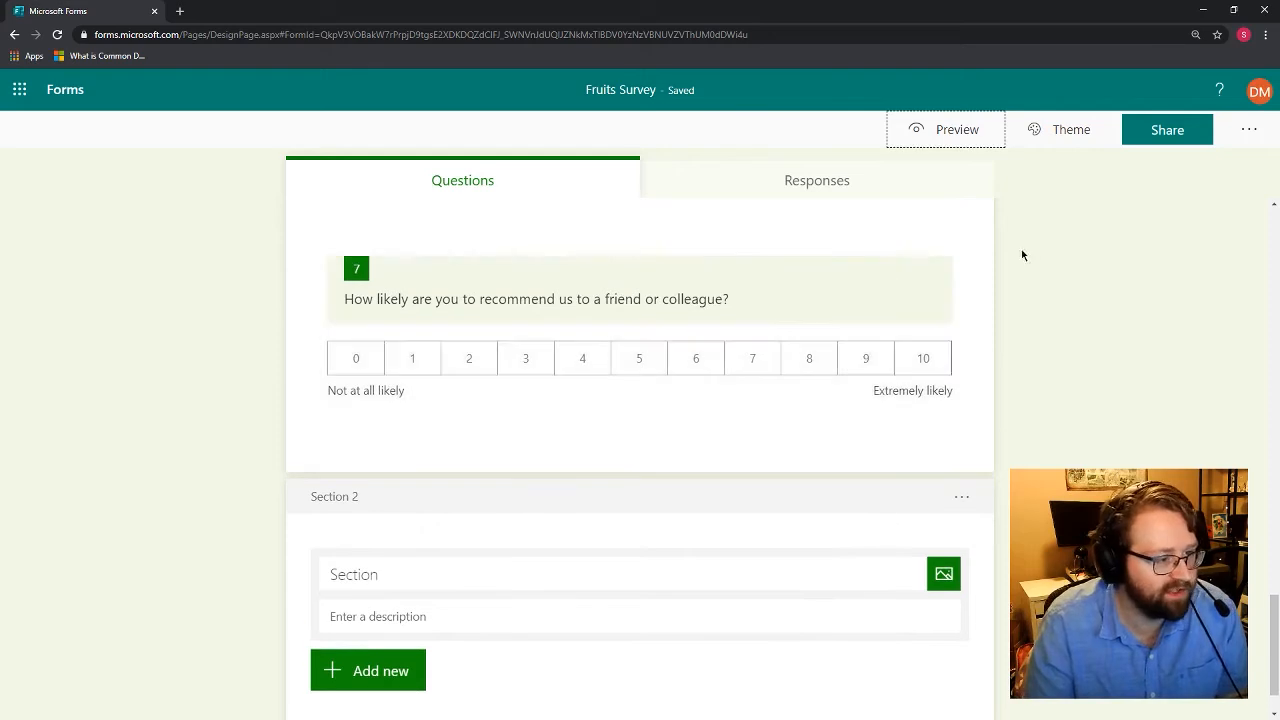
{"action": "left_click", "coordinate": [626, 398]}
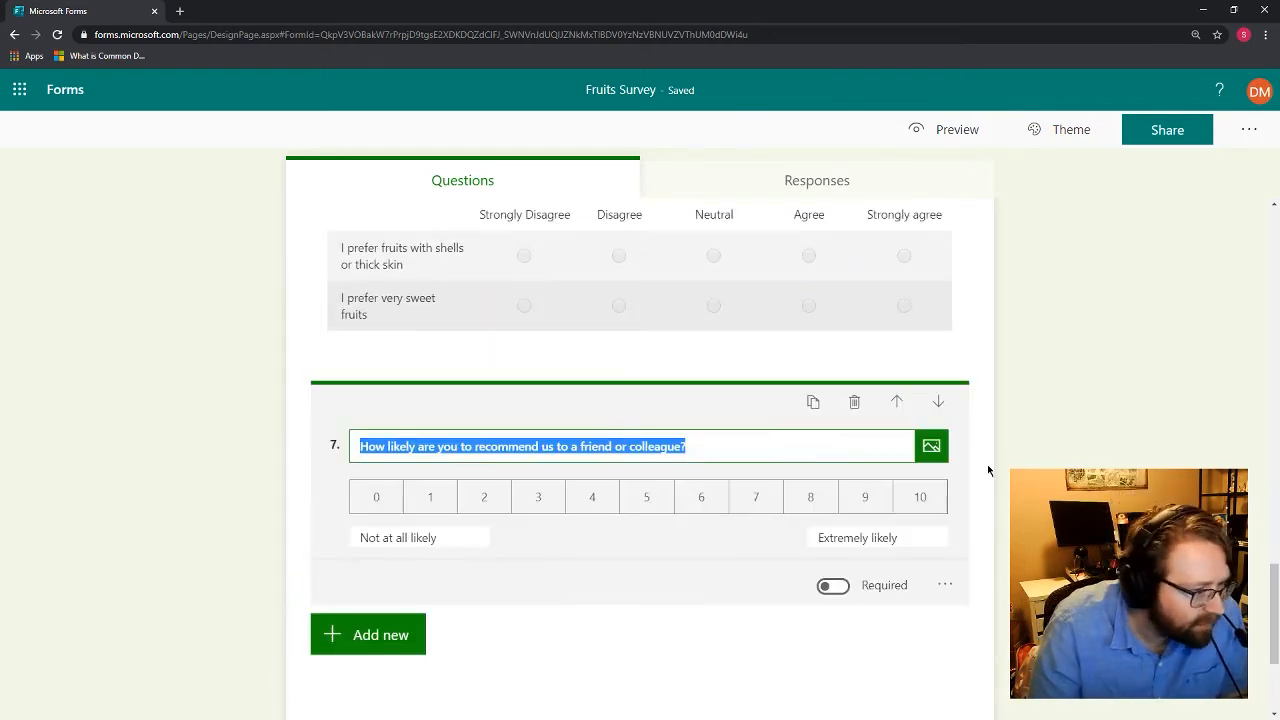
{"action": "left_click", "coordinate": [939, 408]}
{"action": "scroll", "coordinate": [996, 370], "scroll_direction": "up", "scroll_amount": 3}
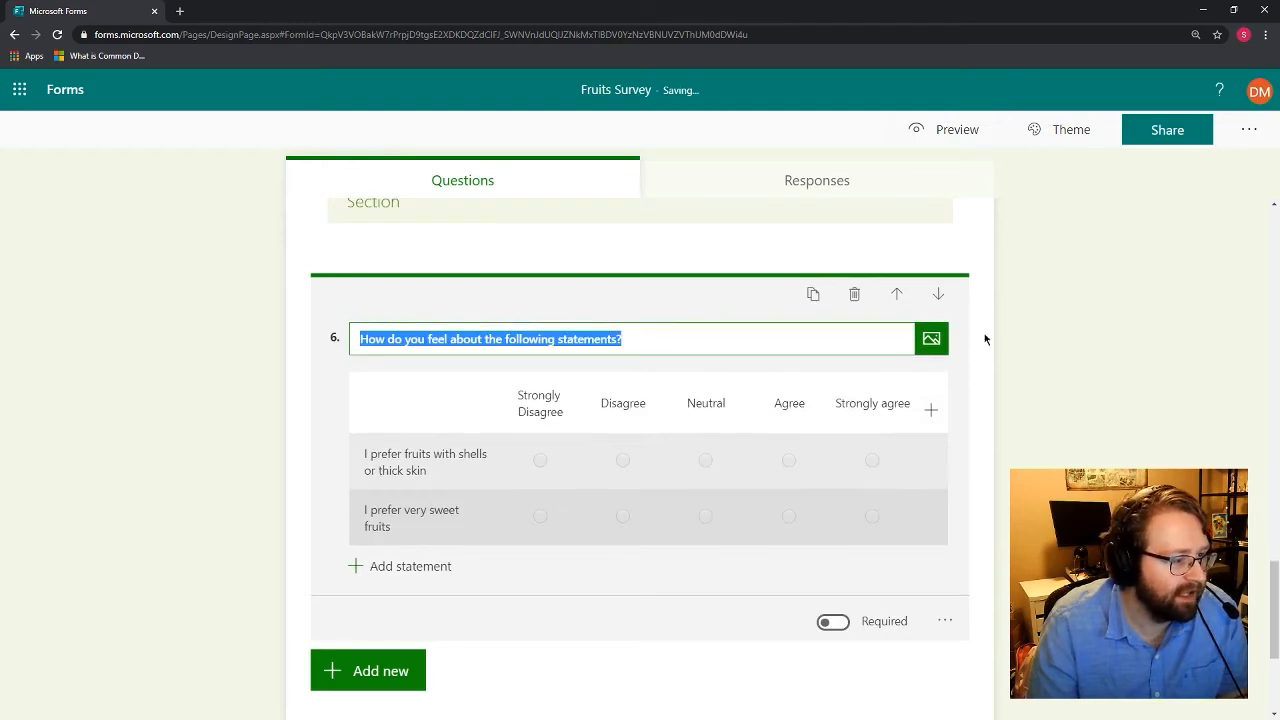
{"action": "left_click", "coordinate": [938, 295]}
{"action": "left_click", "coordinate": [1038, 378]}
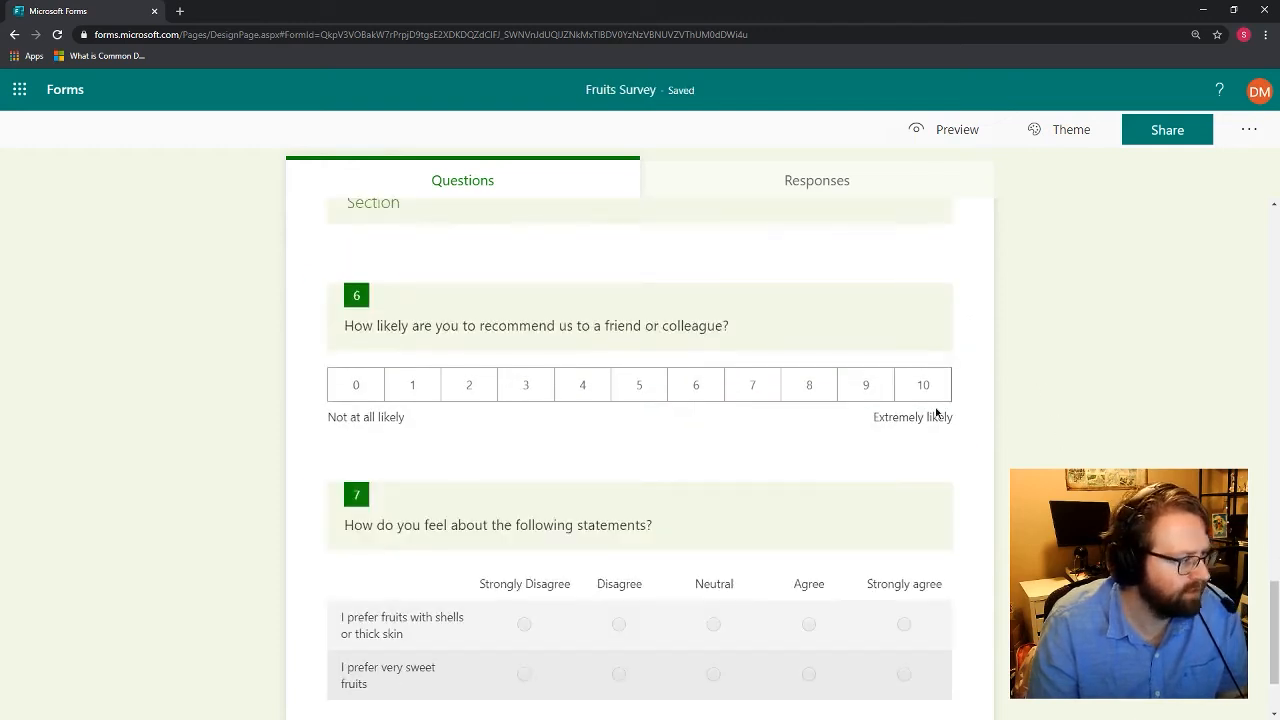
Step: Preview the survey in computer and mobile views, checking that the first section ends after the ranking question
{"action": "scroll", "coordinate": [626, 374], "scroll_direction": "down", "scroll_amount": 1}
{"action": "left_click", "coordinate": [951, 129]}
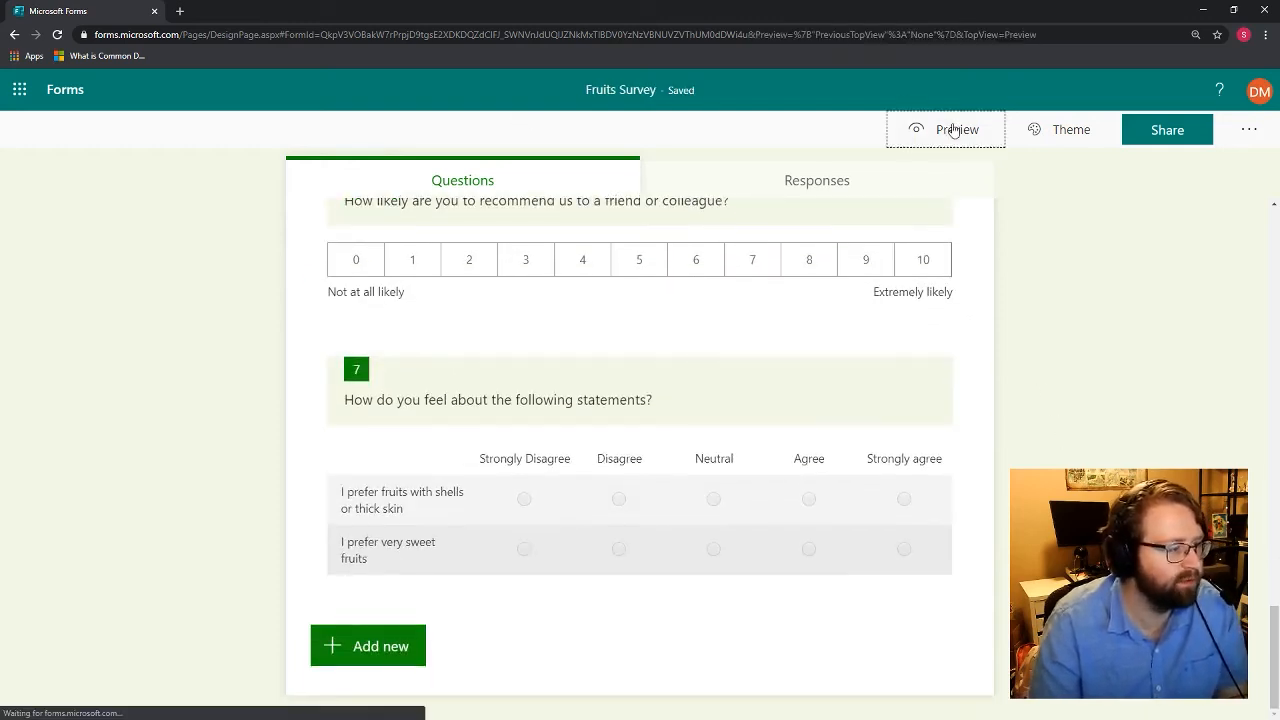
{"action": "scroll", "coordinate": [414, 266], "scroll_direction": "down", "scroll_amount": 10}
{"action": "scroll", "coordinate": [413, 270], "scroll_direction": "up", "scroll_amount": 3}
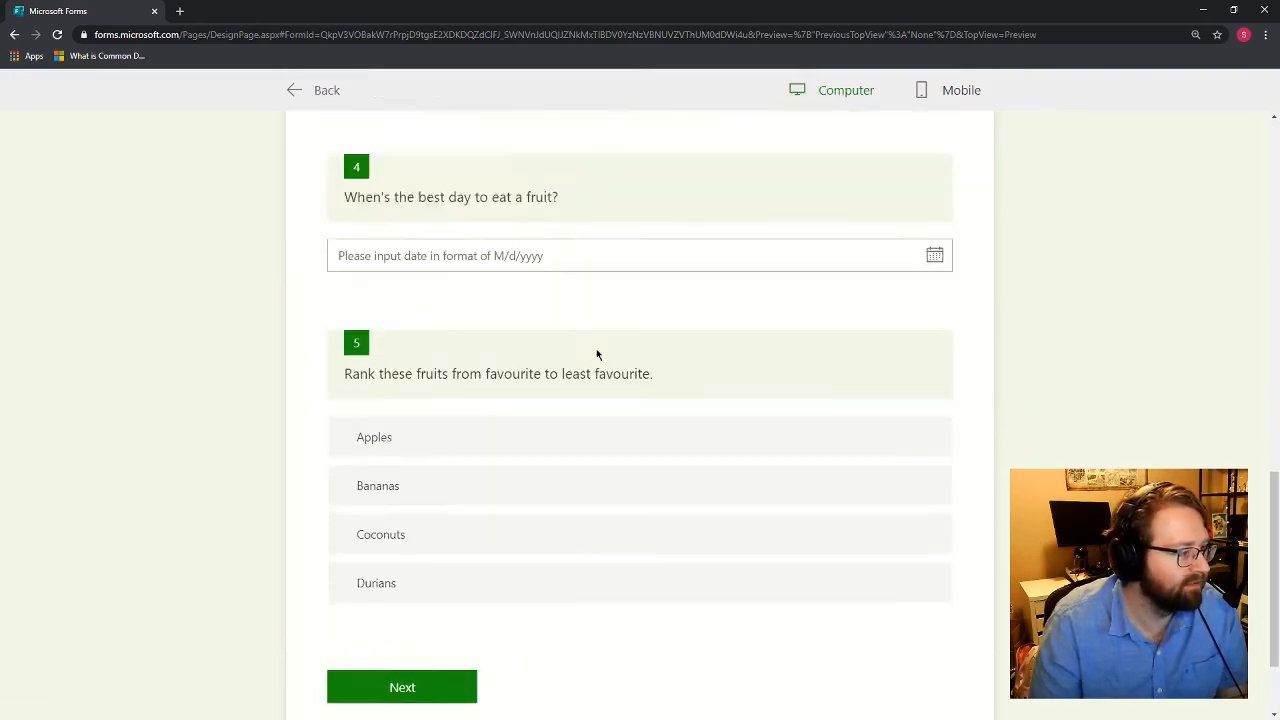
{"action": "left_click", "coordinate": [946, 92]}
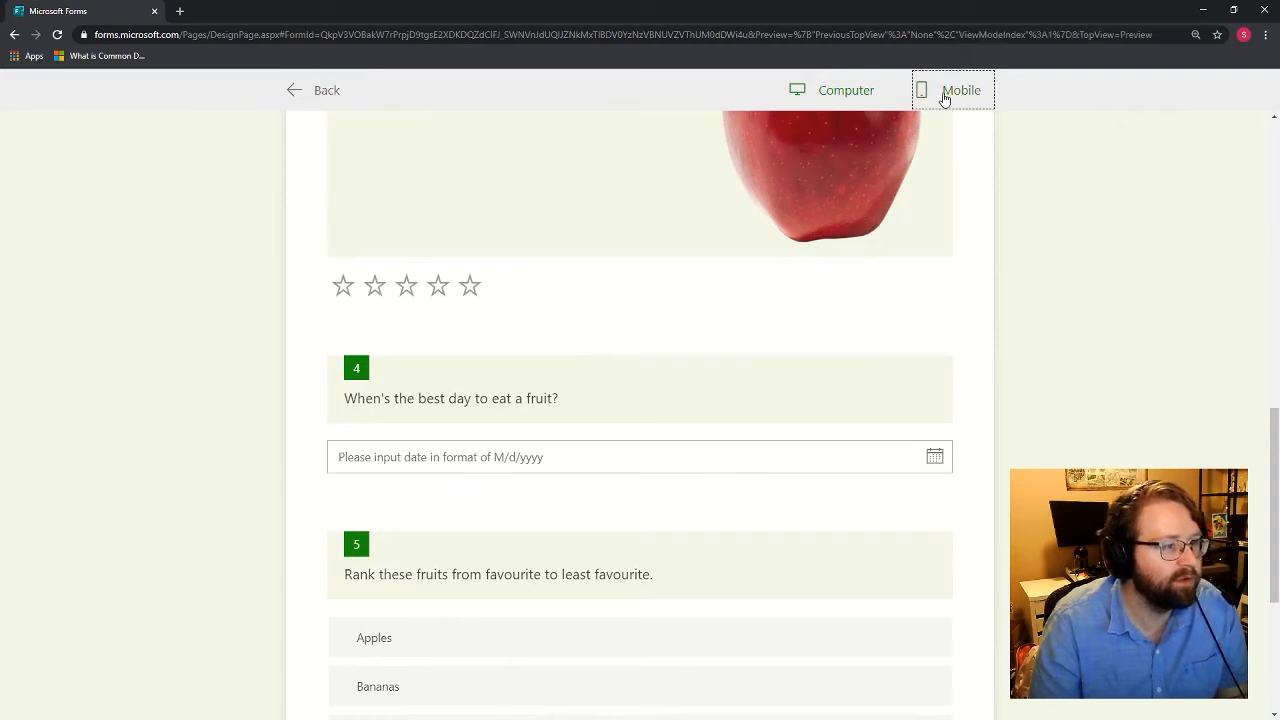
{"action": "scroll", "coordinate": [644, 378], "scroll_direction": "down", "scroll_amount": 5}
{"action": "scroll", "coordinate": [660, 420], "scroll_direction": "up", "scroll_amount": 2}
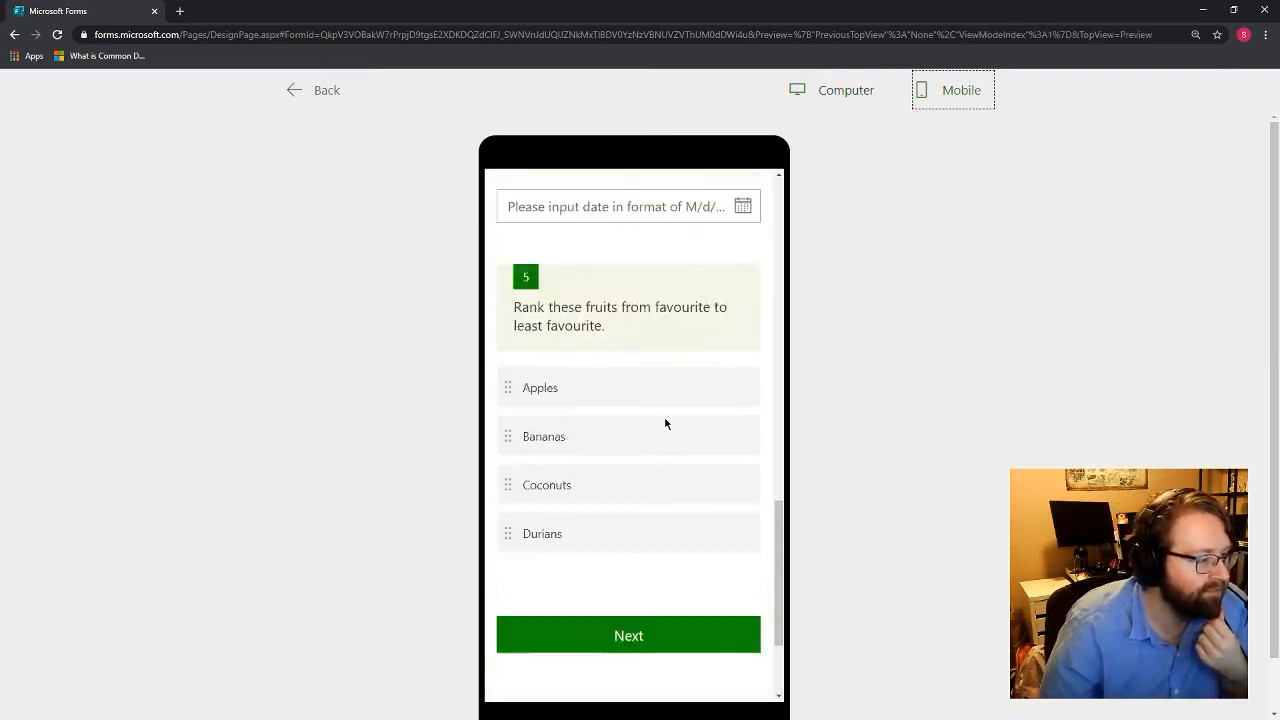
Step: Test moving to the second section in the mobile preview, answering the required first question before continuing
{"action": "scroll", "coordinate": [591, 337], "scroll_direction": "down", "scroll_amount": 2}
{"action": "left_click", "coordinate": [609, 491]}
{"action": "scroll", "coordinate": [642, 478], "scroll_direction": "up", "scroll_amount": 2}
{"action": "scroll", "coordinate": [642, 478], "scroll_direction": "up", "scroll_amount": 10}
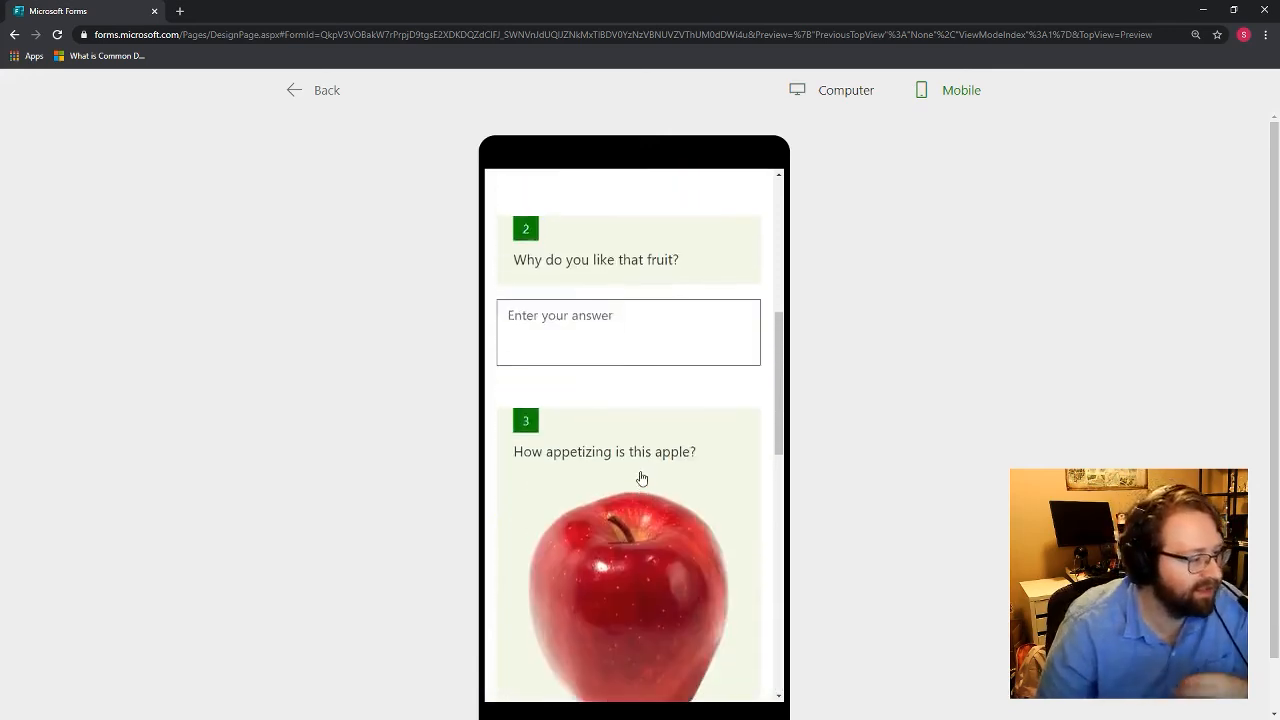
{"action": "left_click", "coordinate": [548, 410]}
{"action": "scroll", "coordinate": [651, 440], "scroll_direction": "down", "scroll_amount": 10}
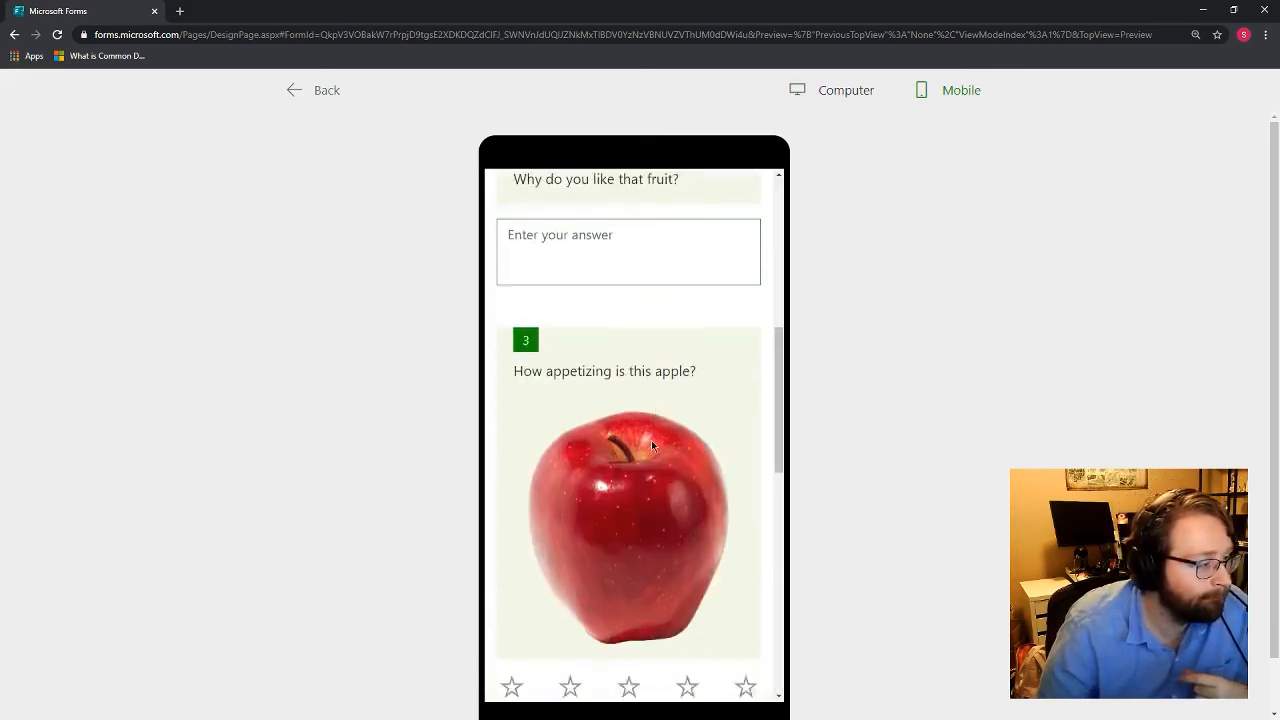
{"action": "left_click", "coordinate": [626, 477]}
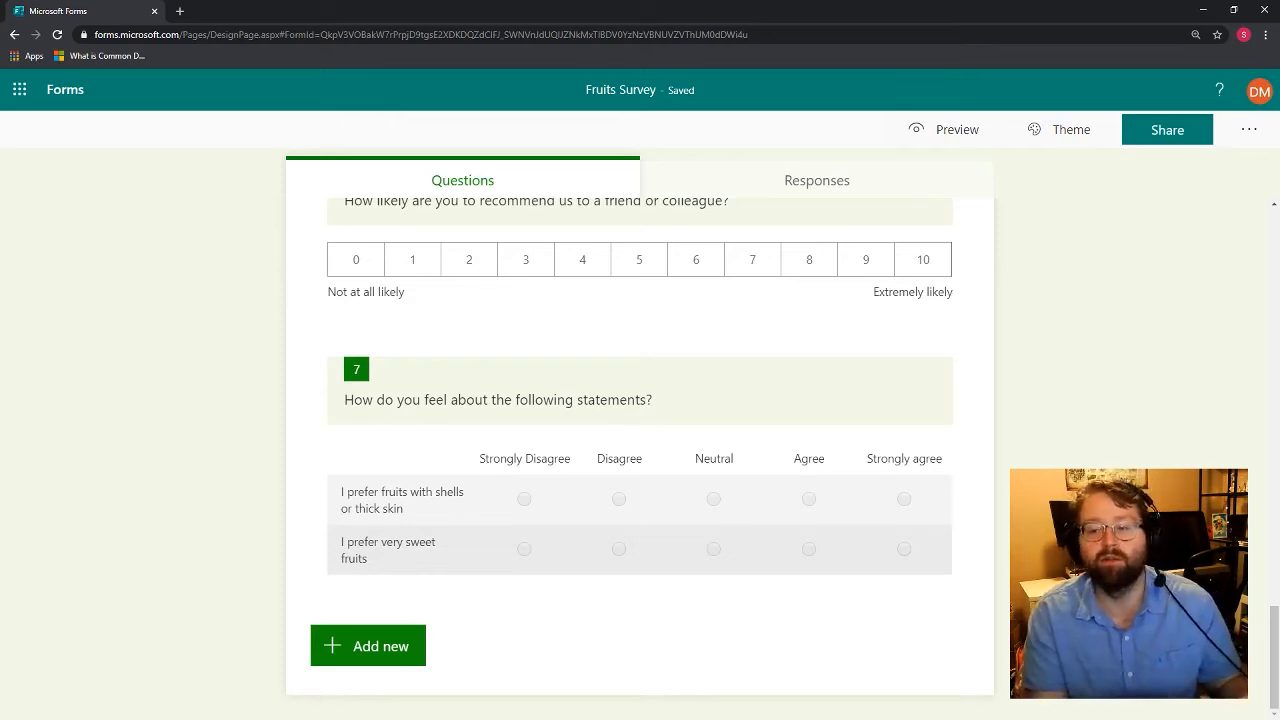
Step: Open the sharing options, keep responses open to anyone with the link, and copy the response link
{"action": "left_click", "coordinate": [1165, 131]}
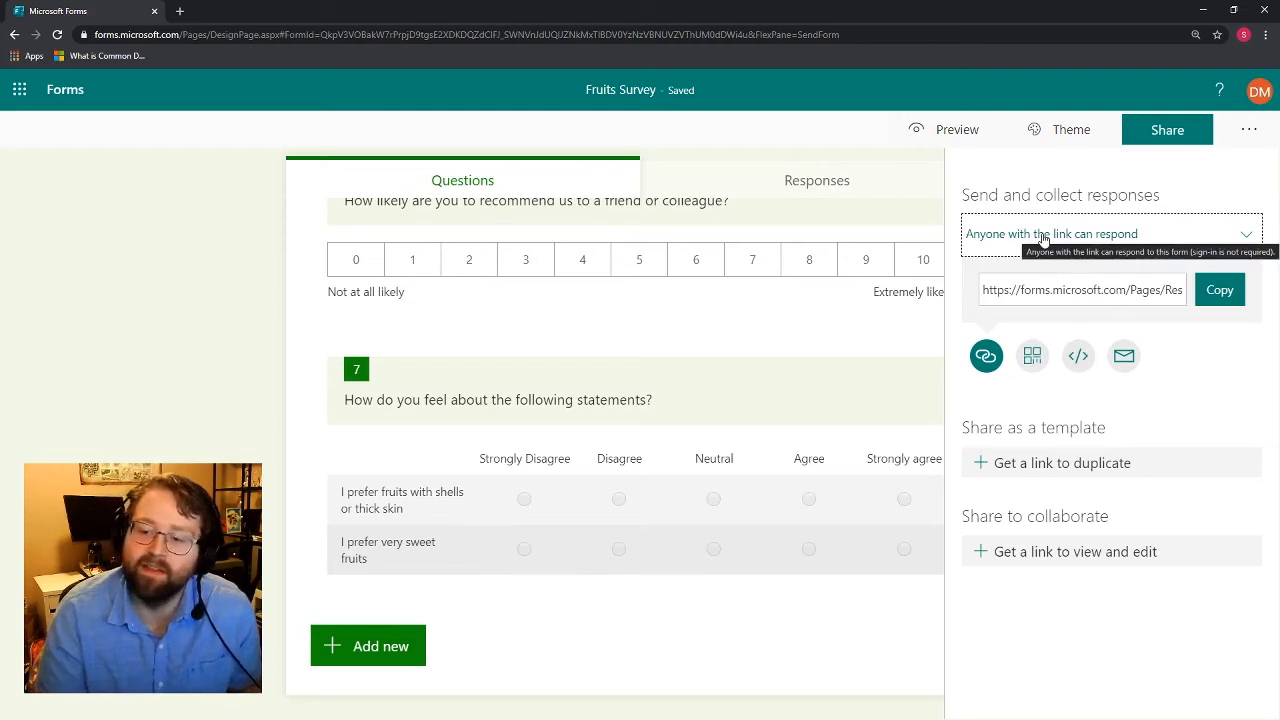
{"action": "left_click", "coordinate": [1080, 233]}
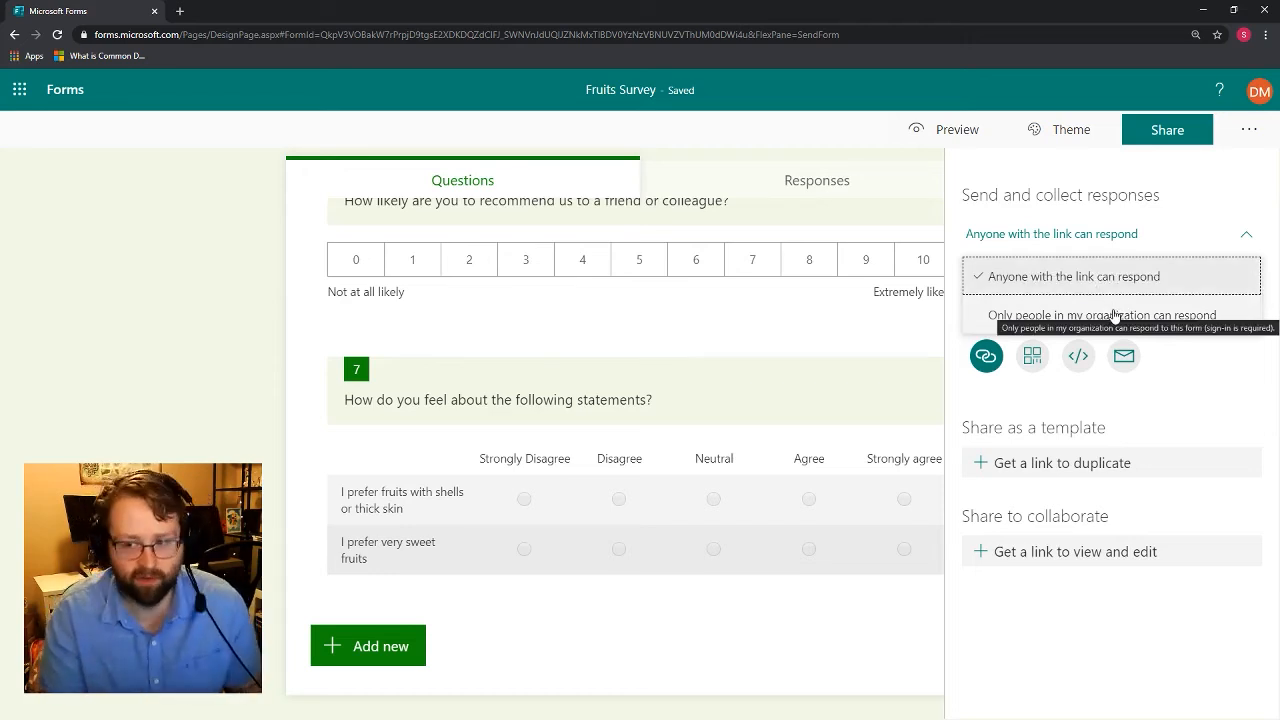
{"action": "left_click", "coordinate": [1171, 275]}
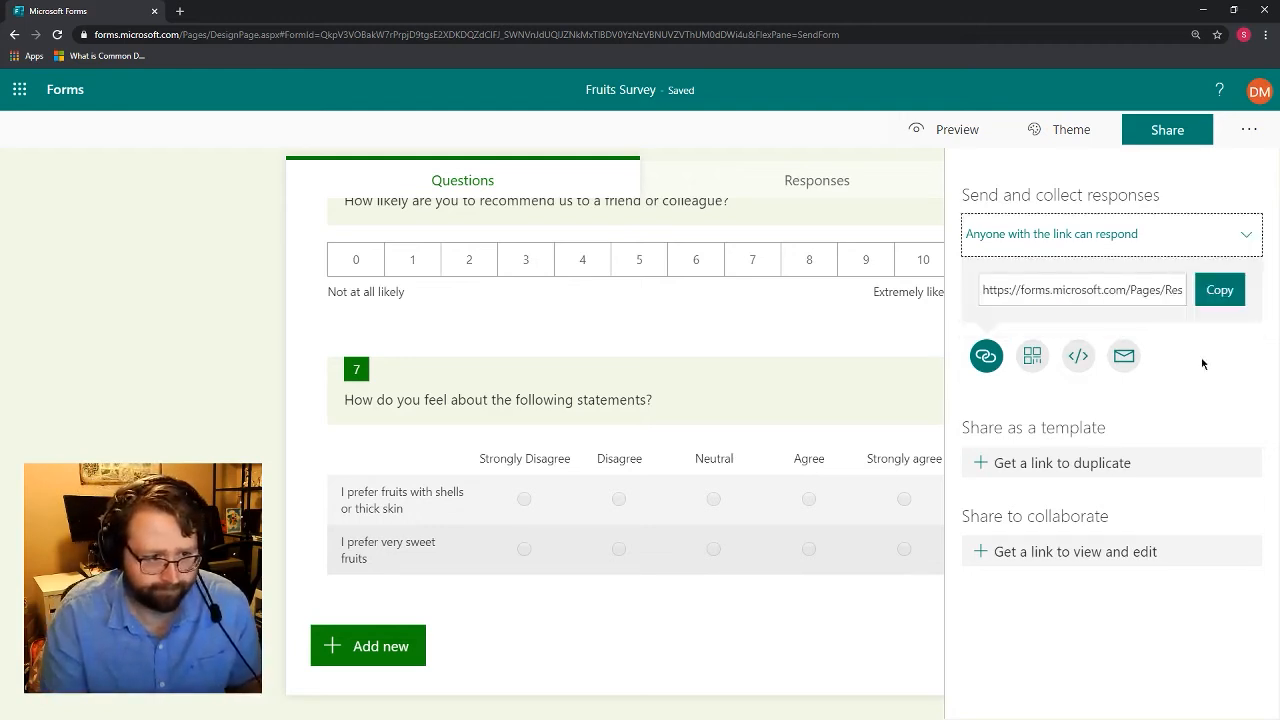
{"action": "left_click", "coordinate": [1220, 300]}
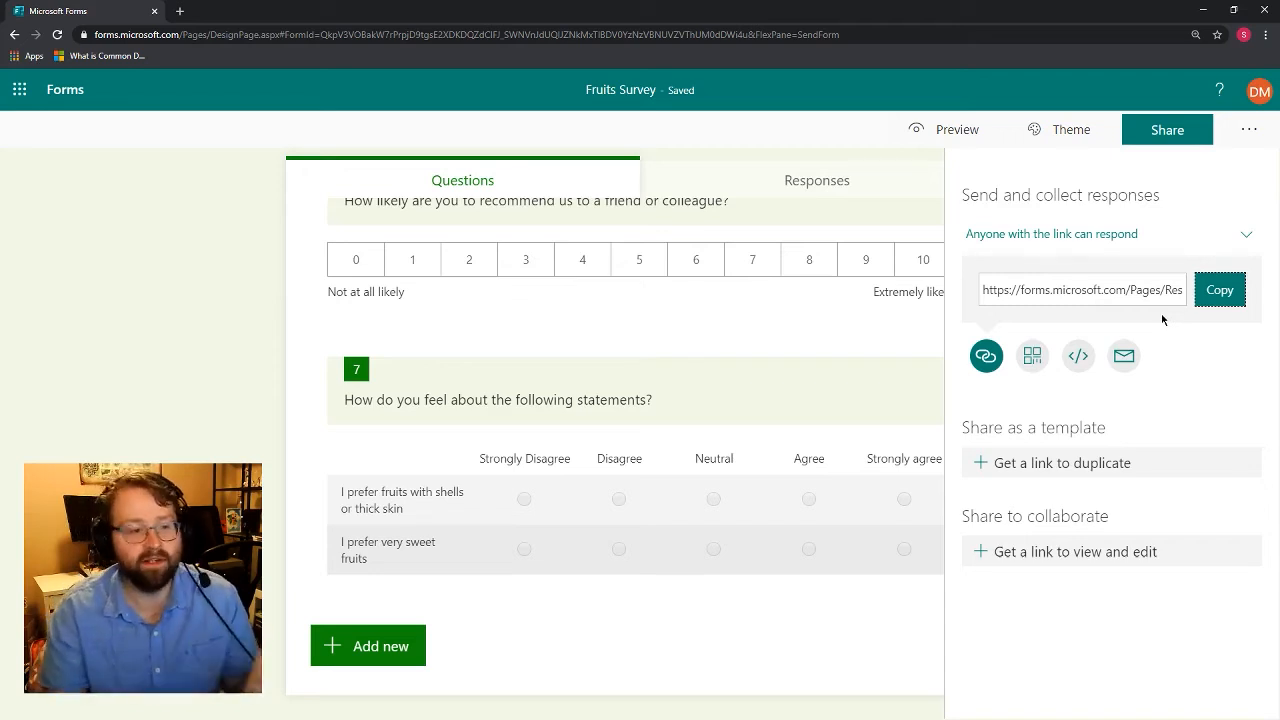
Step: Review the QR code, embed code and email sharing options, dismiss the email account window, and copy the response link again
{"action": "left_click", "coordinate": [1032, 356]}
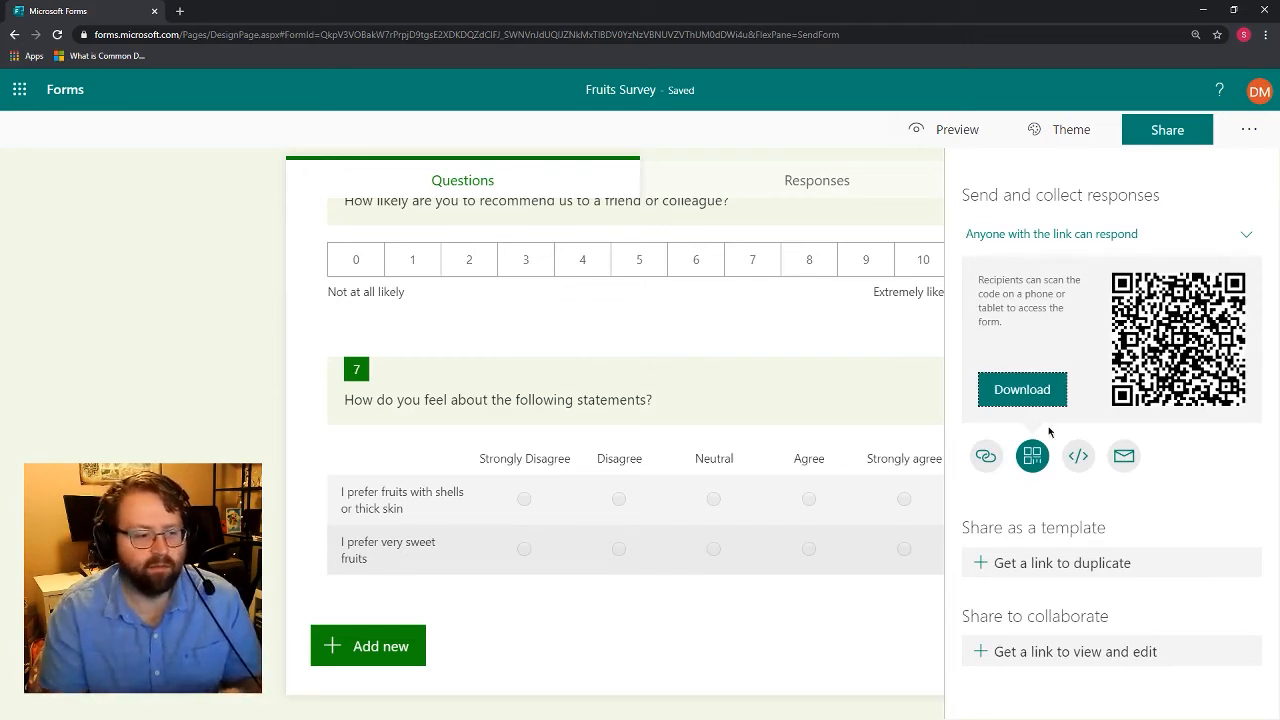
{"action": "left_click", "coordinate": [1078, 456]}
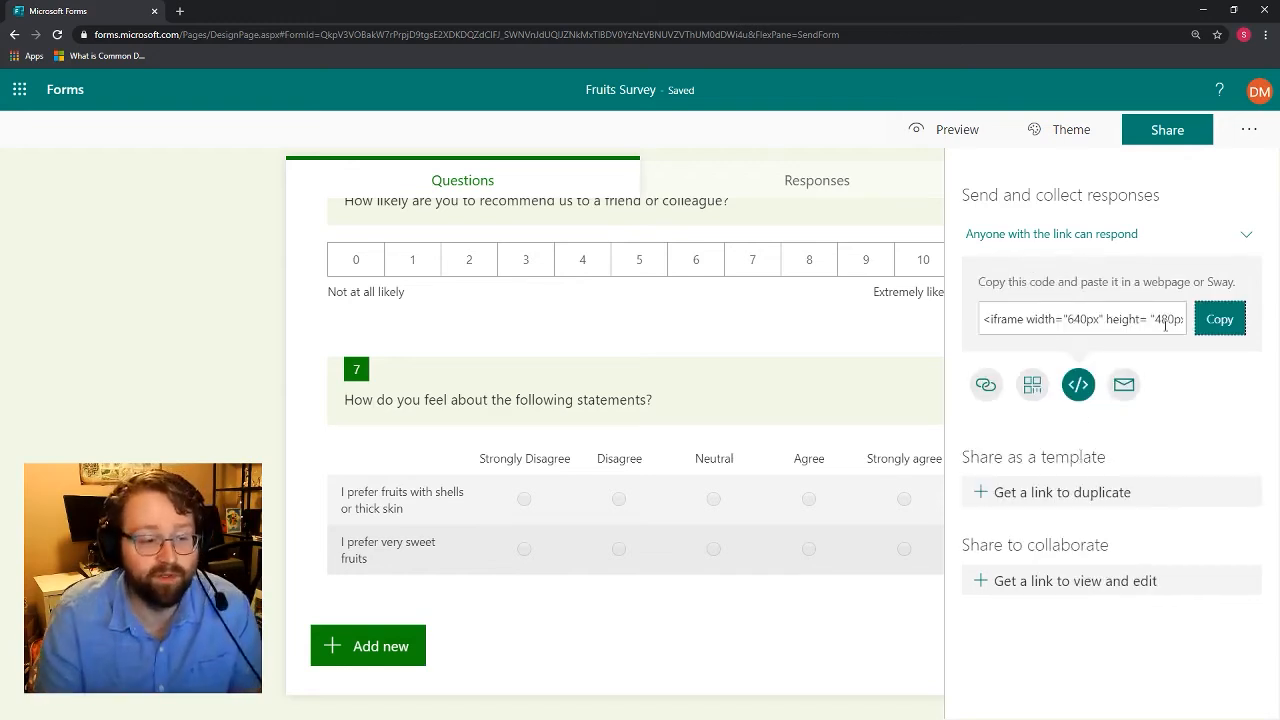
{"action": "left_click", "coordinate": [1127, 388]}
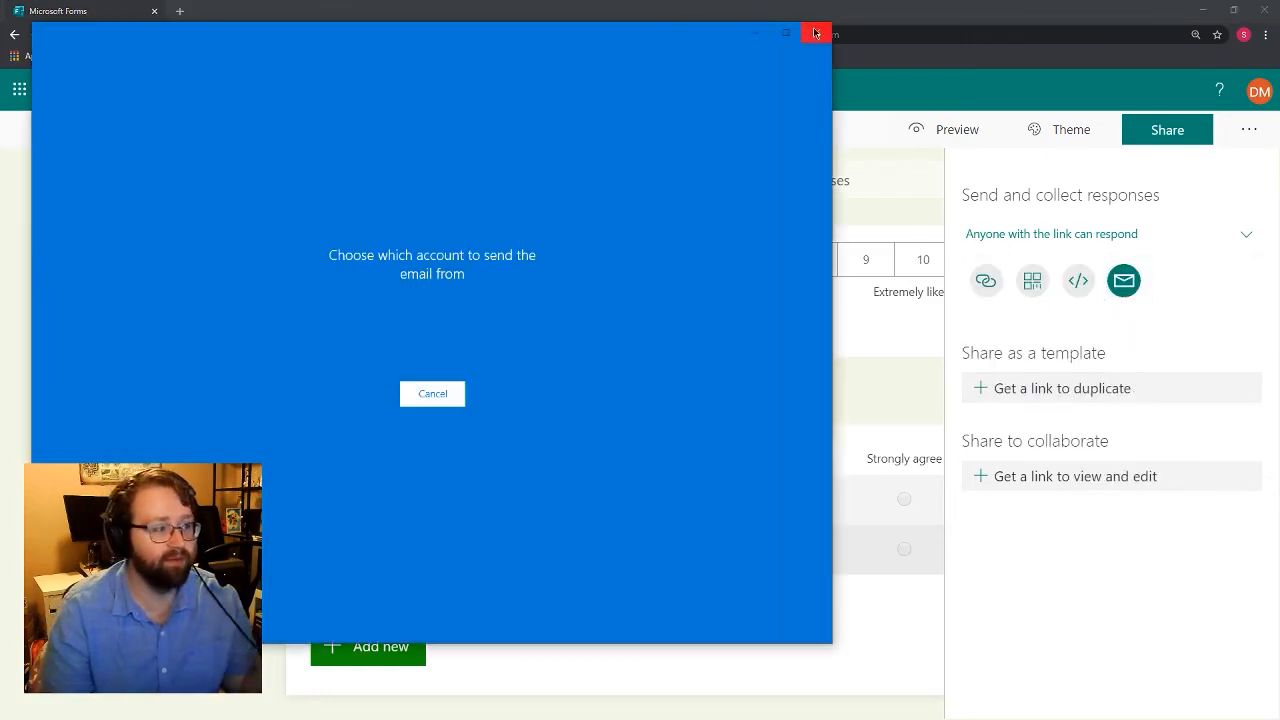
{"action": "left_click", "coordinate": [817, 34]}
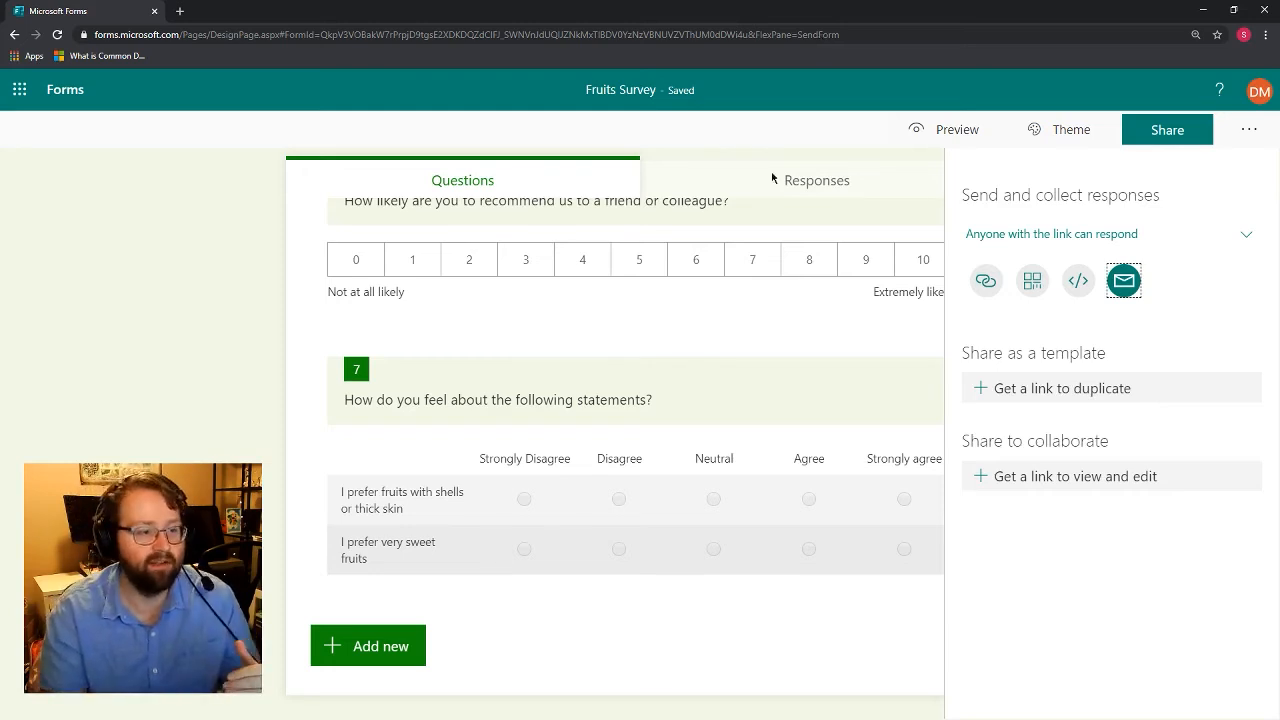
{"action": "left_click", "coordinate": [990, 286]}
{"action": "left_click", "coordinate": [1222, 292]}
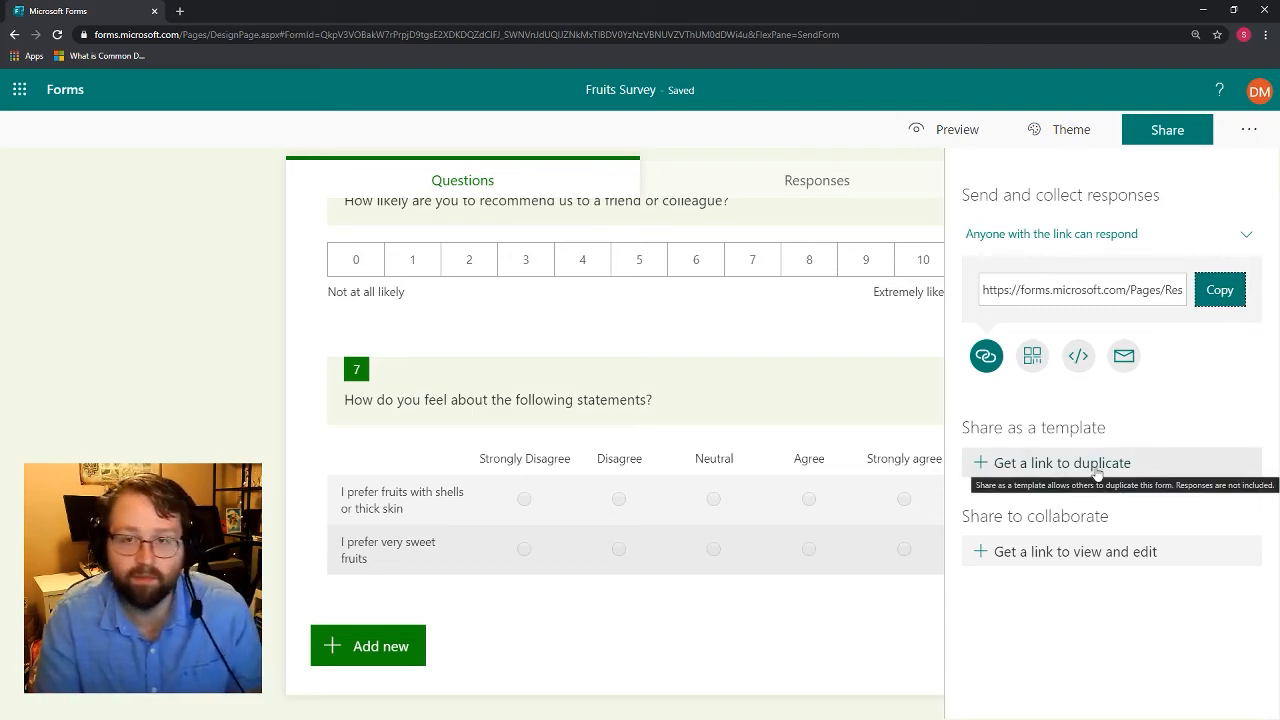
Step: Create a template link that lets anyone with it duplicate the form
{"action": "left_click", "coordinate": [1027, 467]}
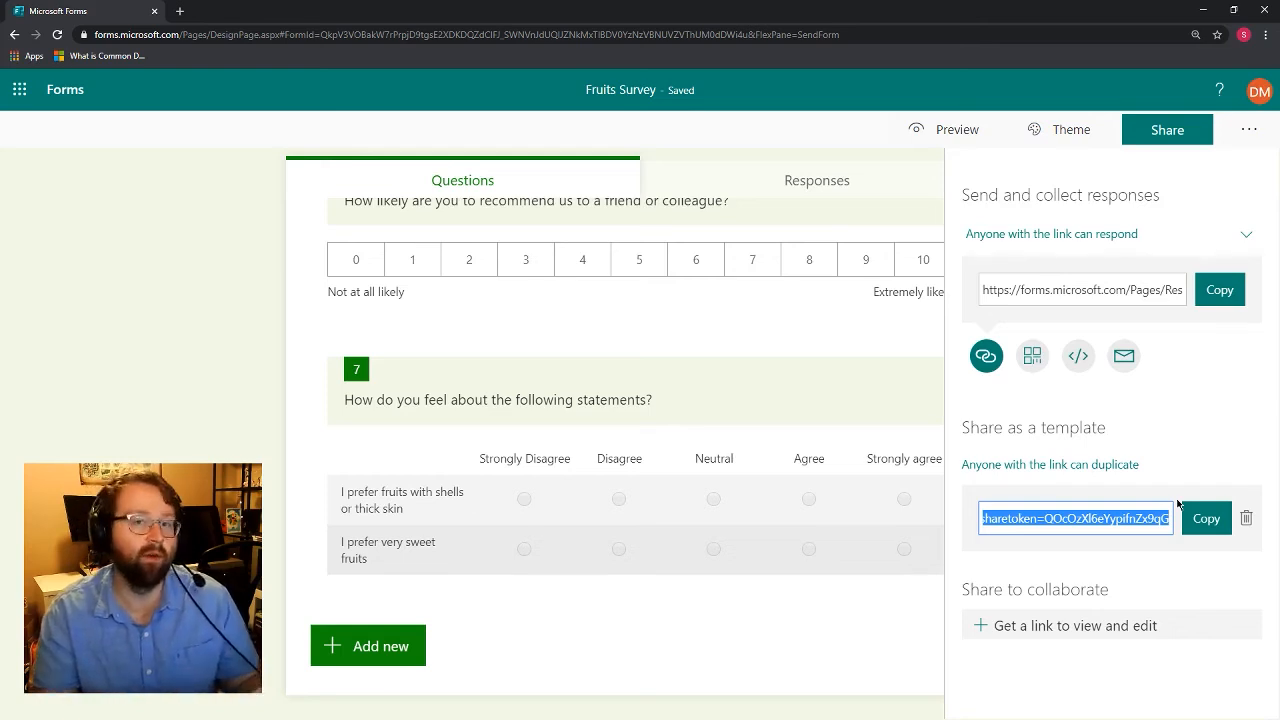
{"action": "left_click", "coordinate": [1170, 572]}
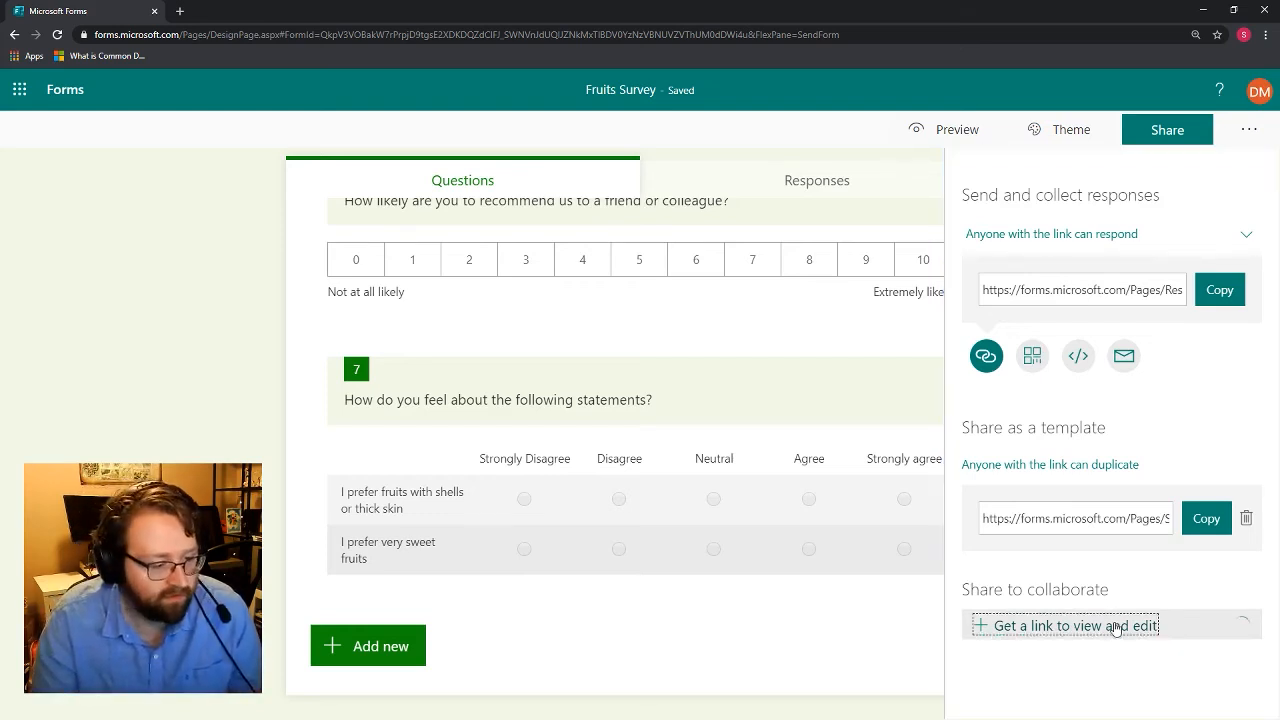
Step: Create a collaboration link restricted to "People in my organization can view and edit" and copy it
{"action": "left_click", "coordinate": [1115, 627]}
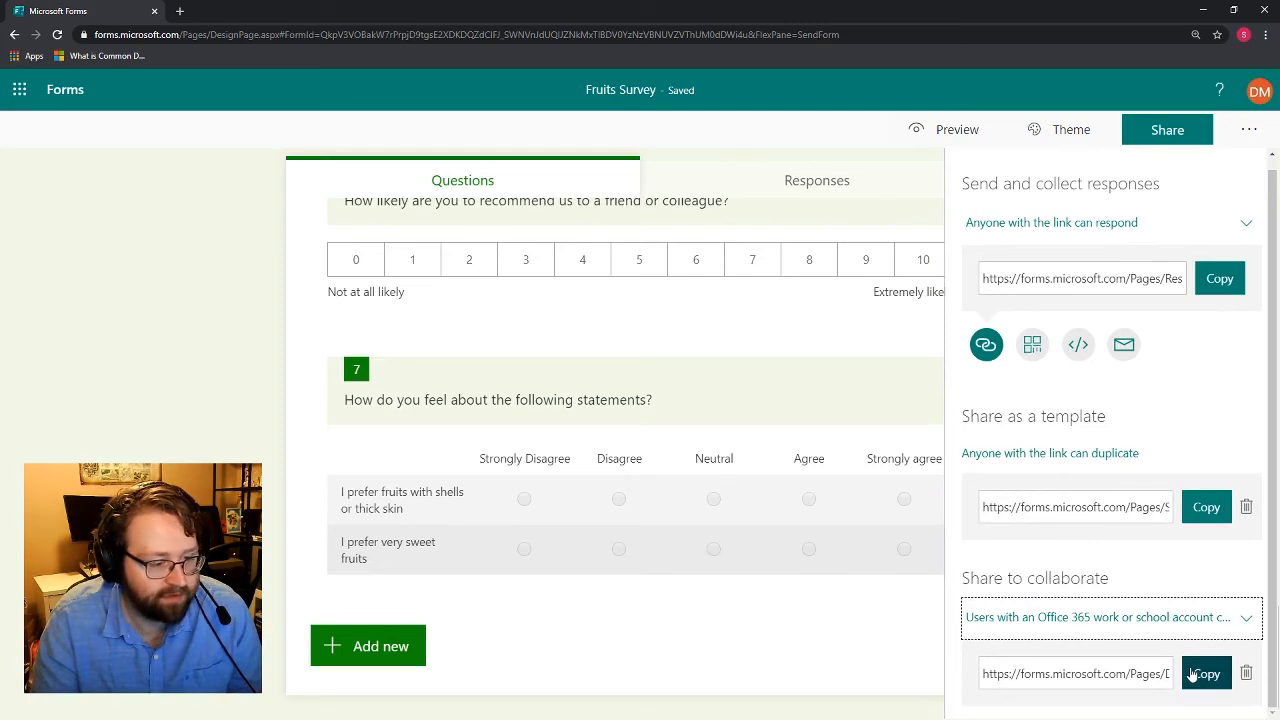
{"action": "left_click", "coordinate": [1117, 613]}
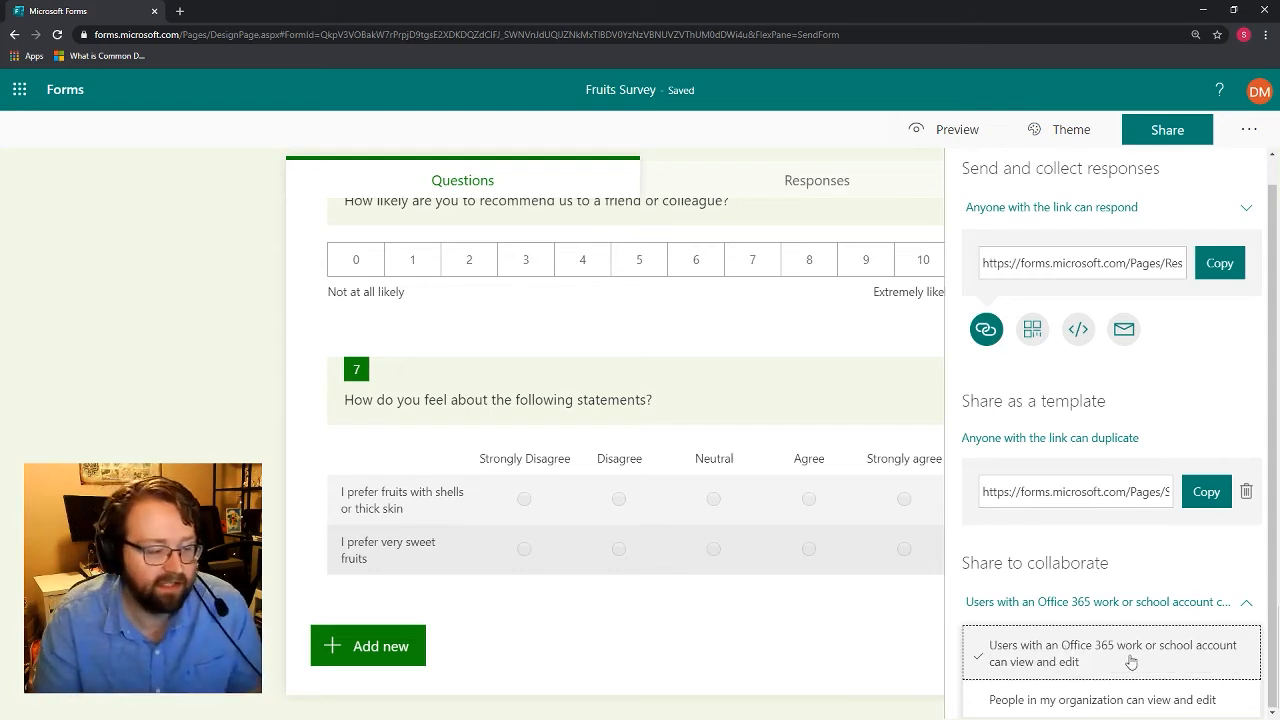
{"action": "left_click", "coordinate": [1180, 700]}
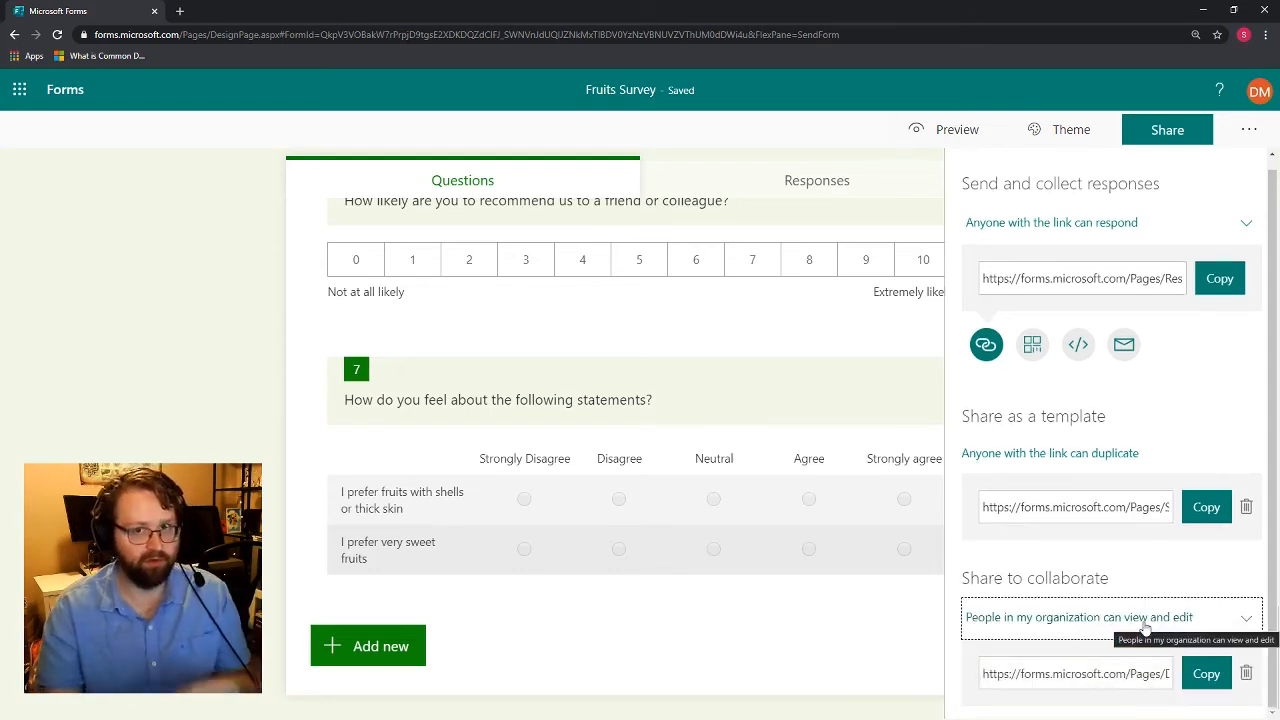
{"action": "left_click", "coordinate": [1204, 673]}
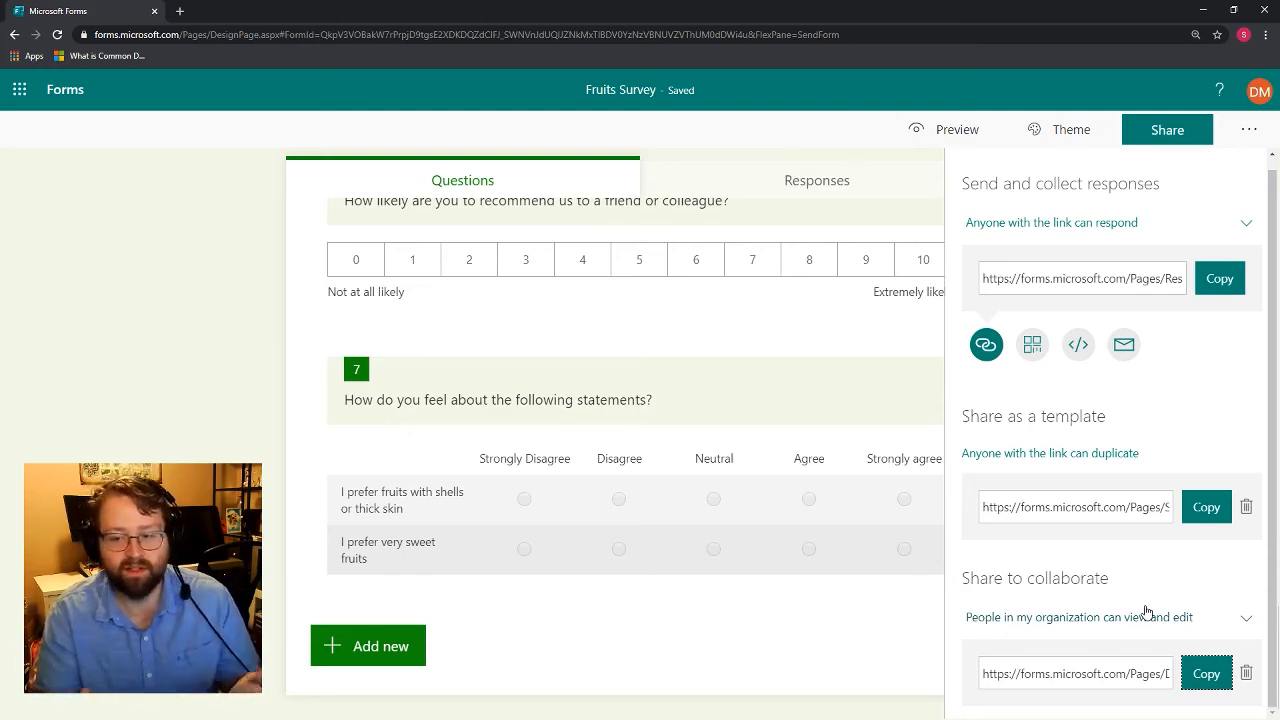
{"action": "left_click", "coordinate": [1173, 584]}
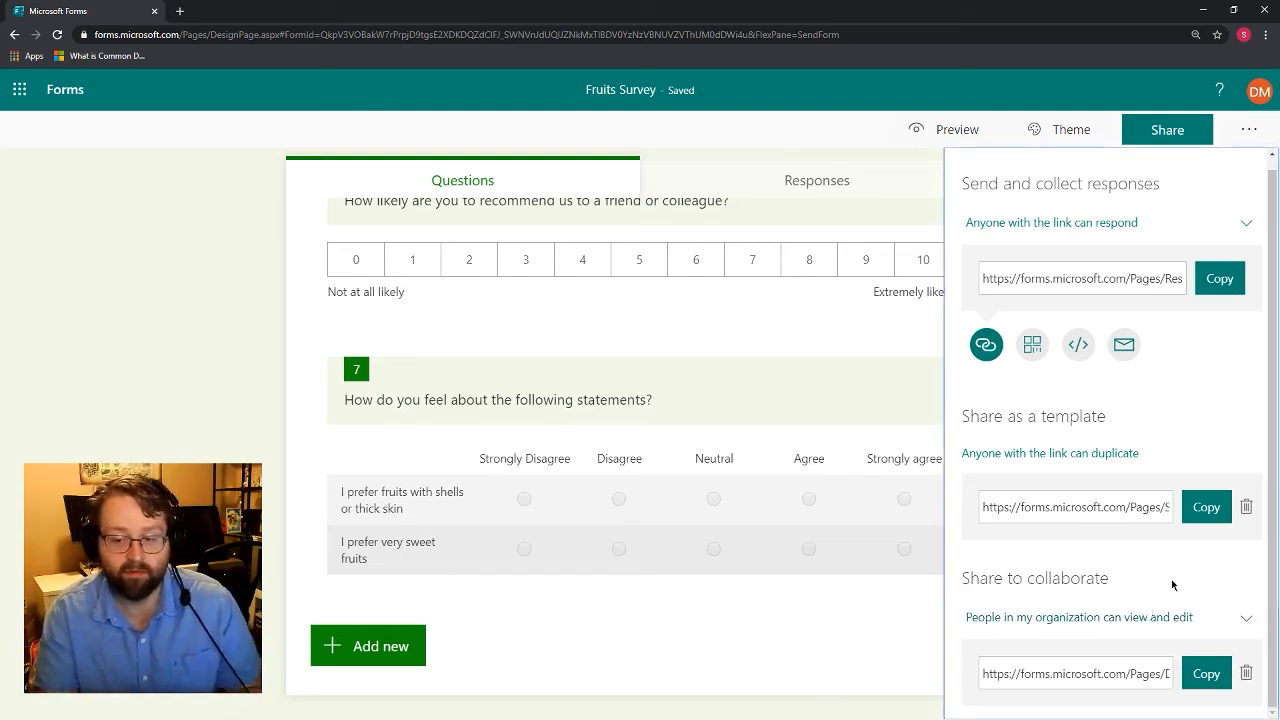
Step: Permanently remove the link for viewing and editing the form
{"action": "left_click", "coordinate": [1249, 676]}
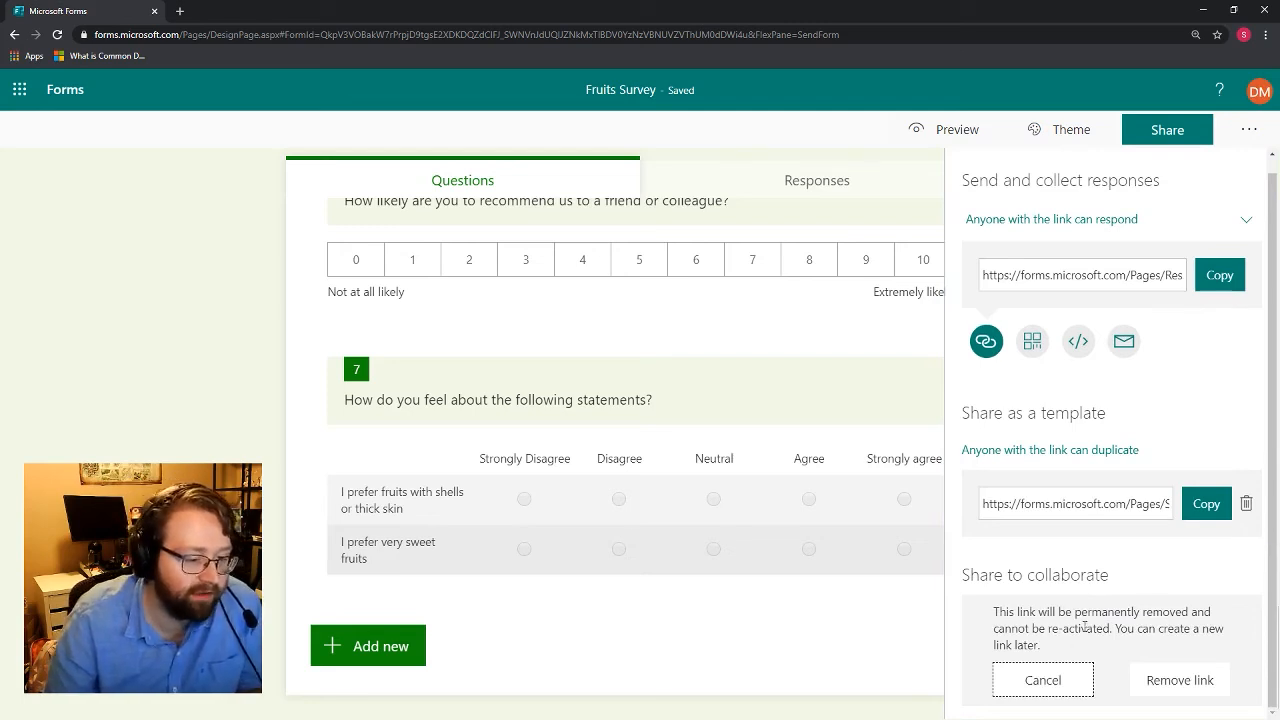
{"action": "left_click", "coordinate": [1178, 680]}
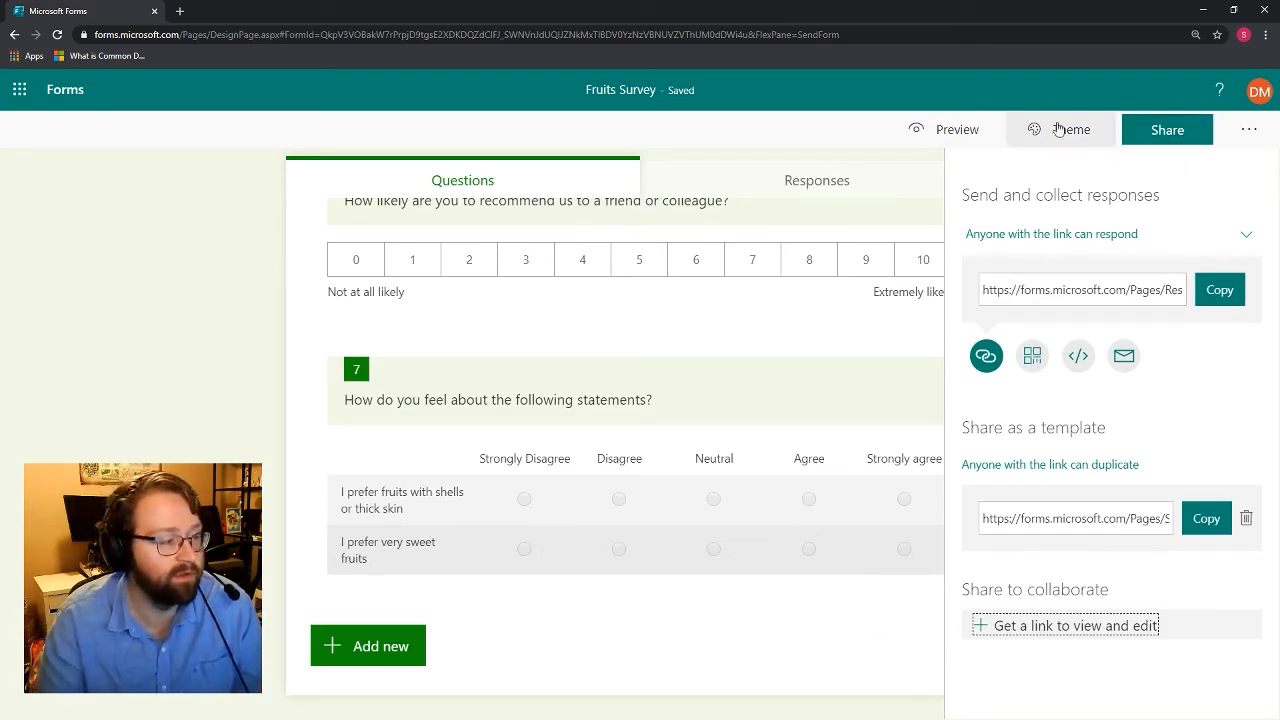
Step: Check the responses page, and submit a test response in preview with Bananas and Coconuts, reason "Flavourful" and three stars for the apple
{"action": "left_click", "coordinate": [775, 188]}
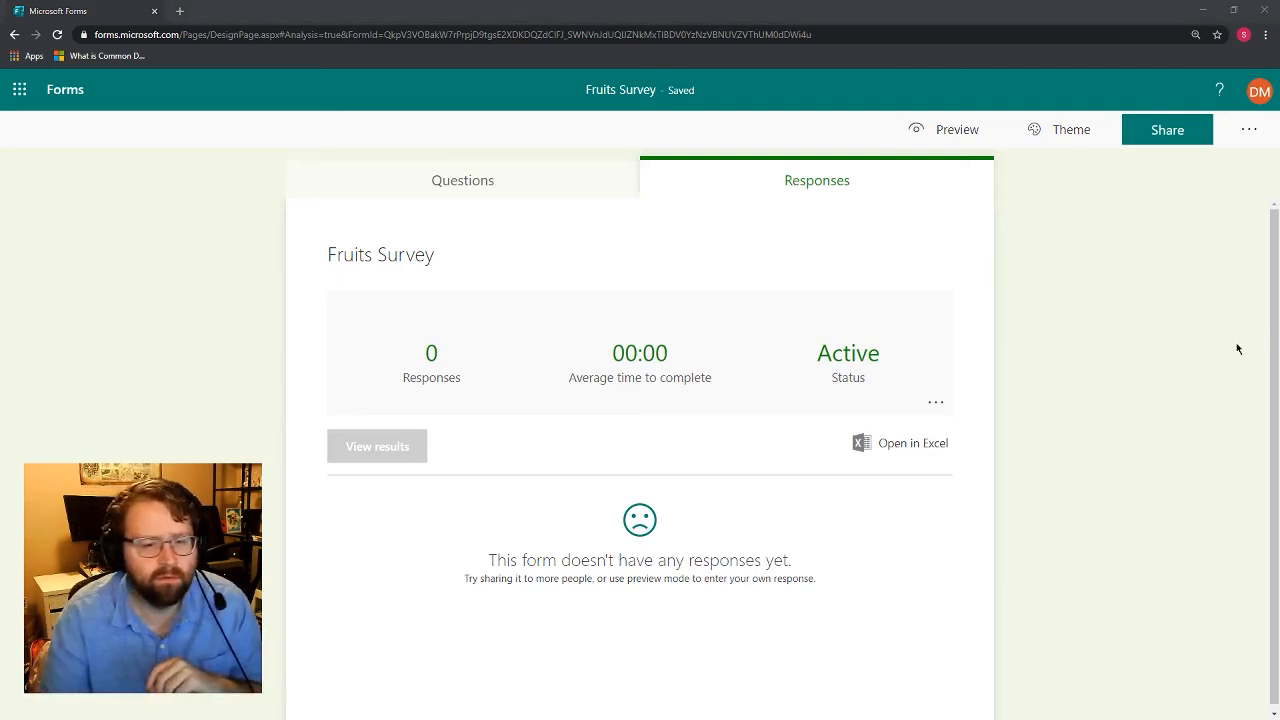
{"action": "left_click", "coordinate": [1188, 357]}
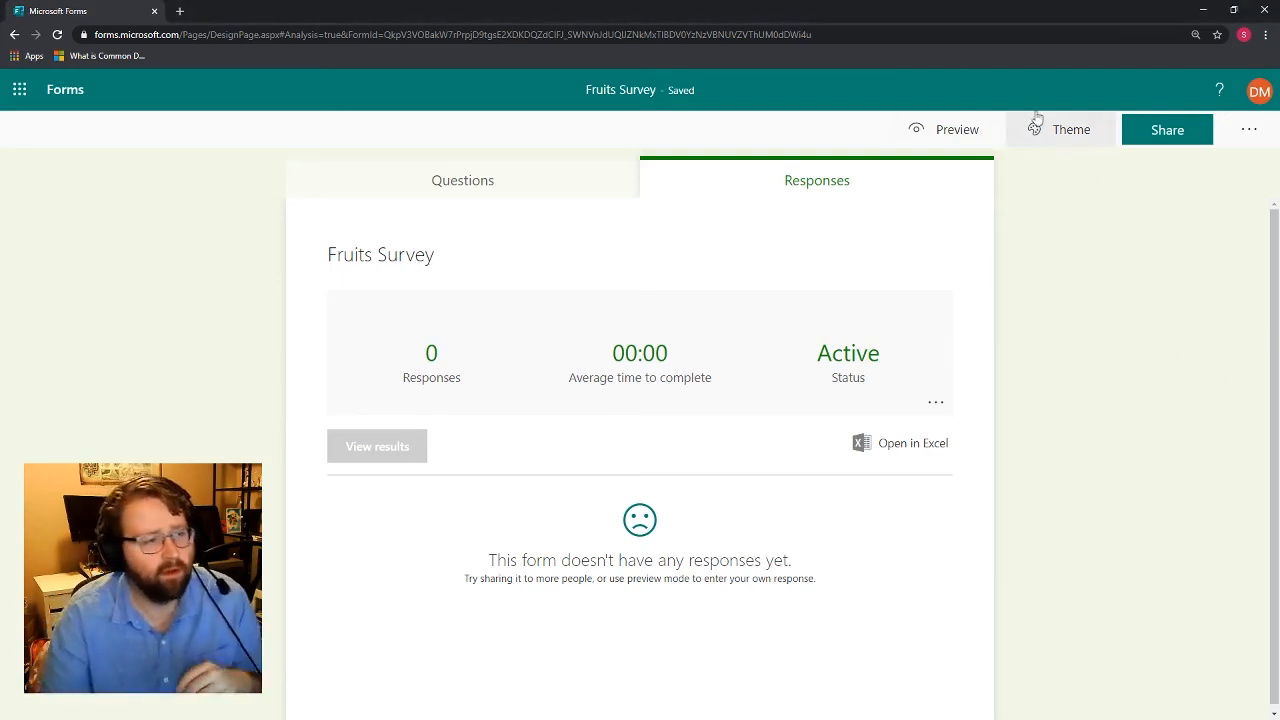
{"action": "left_click", "coordinate": [943, 129]}
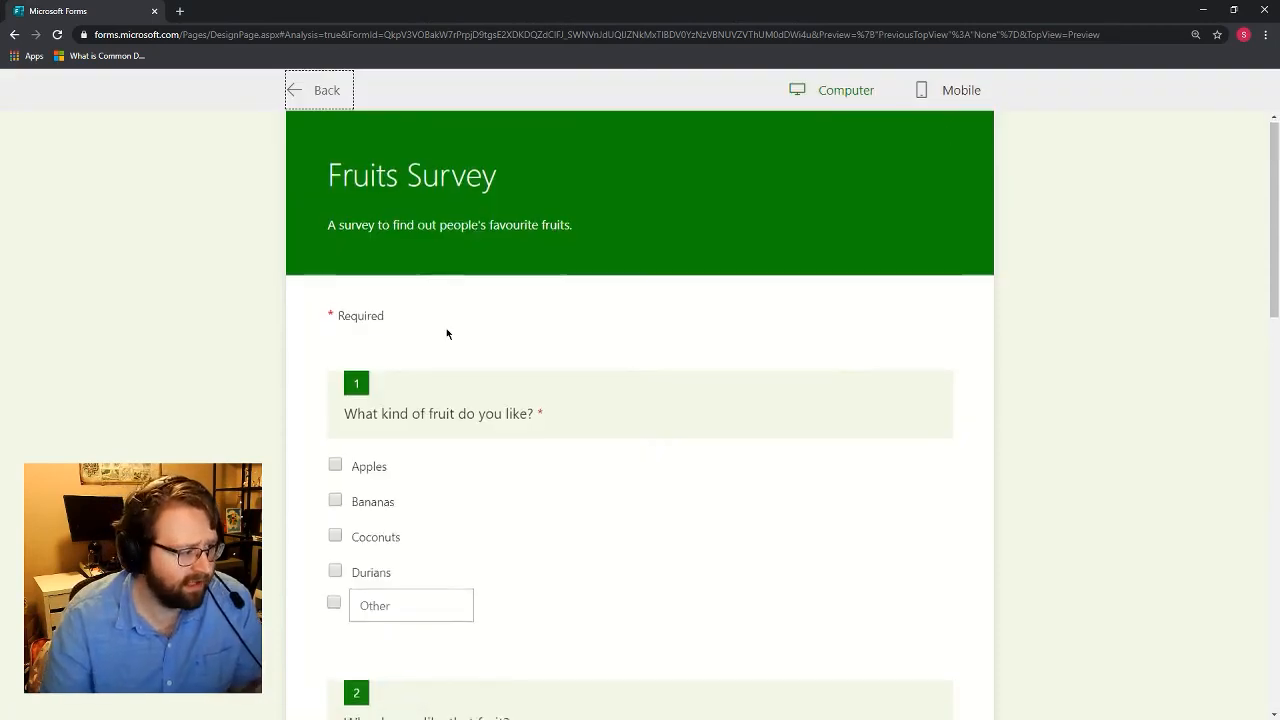
{"action": "scroll", "coordinate": [420, 320], "scroll_direction": "down", "scroll_amount": 2}
{"action": "left_click", "coordinate": [372, 304]}
{"action": "left_click", "coordinate": [376, 339]}
{"action": "scroll", "coordinate": [561, 411], "scroll_direction": "down", "scroll_amount": 3}
{"action": "left_click", "coordinate": [480, 294]}
{"action": "type", "text": "asdf"}
{"action": "scroll", "coordinate": [480, 294], "scroll_direction": "down", "scroll_amount": 5}
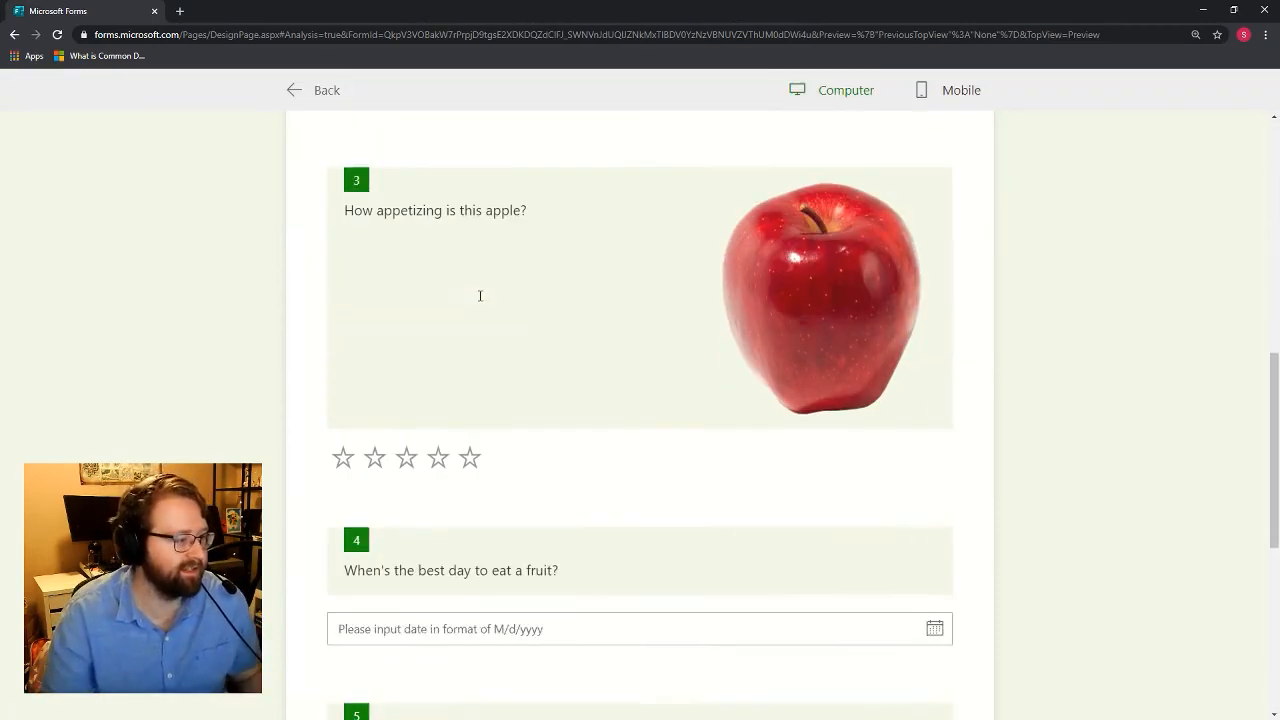
{"action": "left_click", "coordinate": [406, 380]}
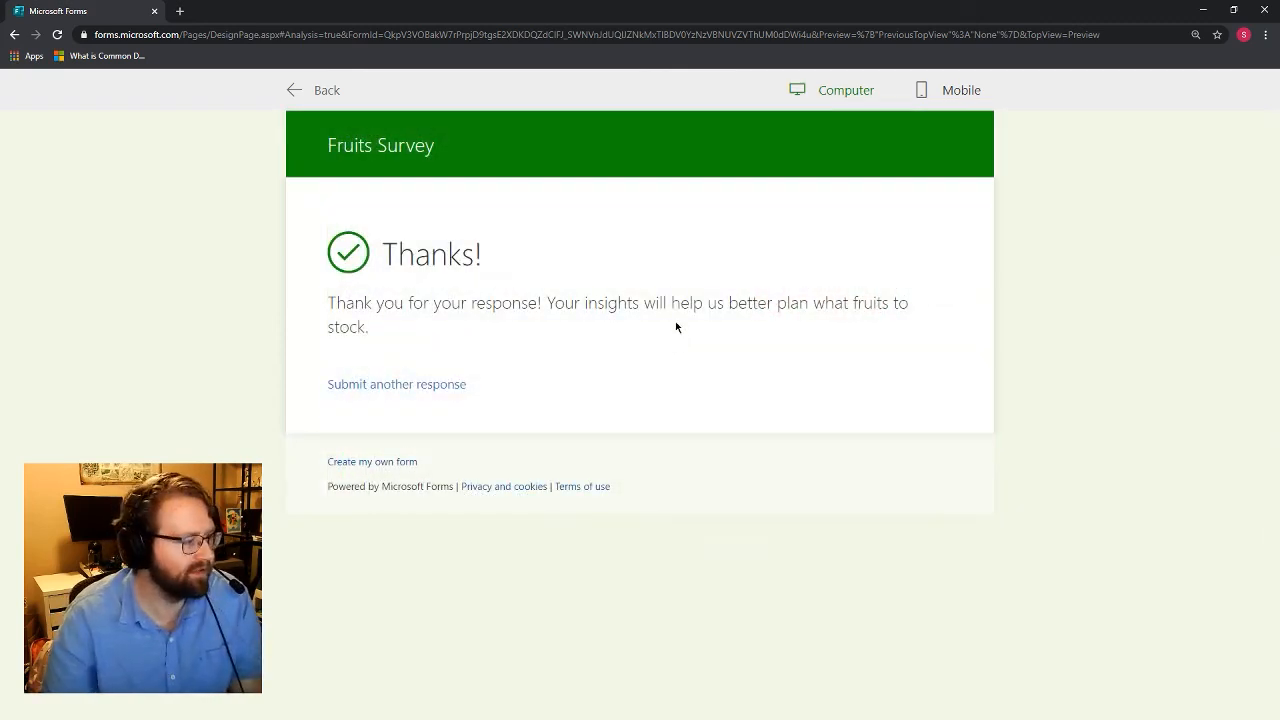
Step: Return to the responses page and examine the results for the fruit choice, reason, apple rating and best day questions
{"action": "left_click", "coordinate": [307, 92]}
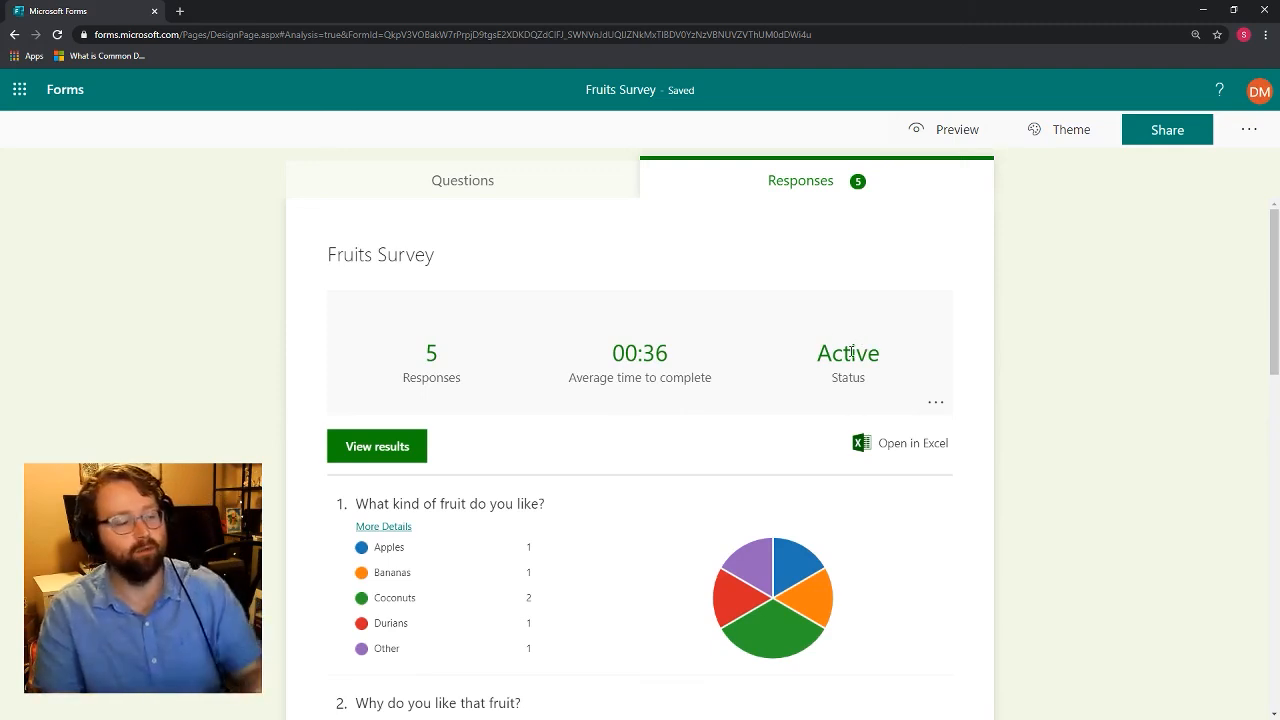
{"action": "scroll", "coordinate": [852, 345], "scroll_direction": "down", "scroll_amount": 1}
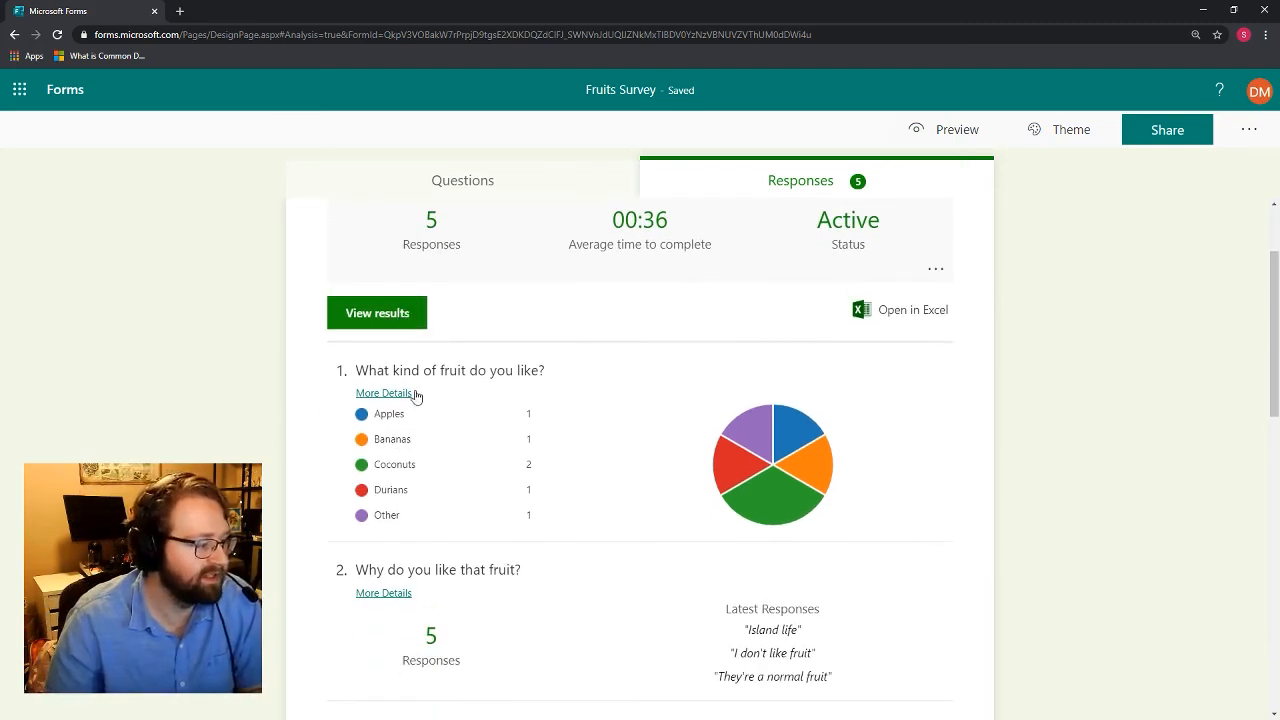
{"action": "scroll", "coordinate": [532, 428], "scroll_direction": "down", "scroll_amount": 1}
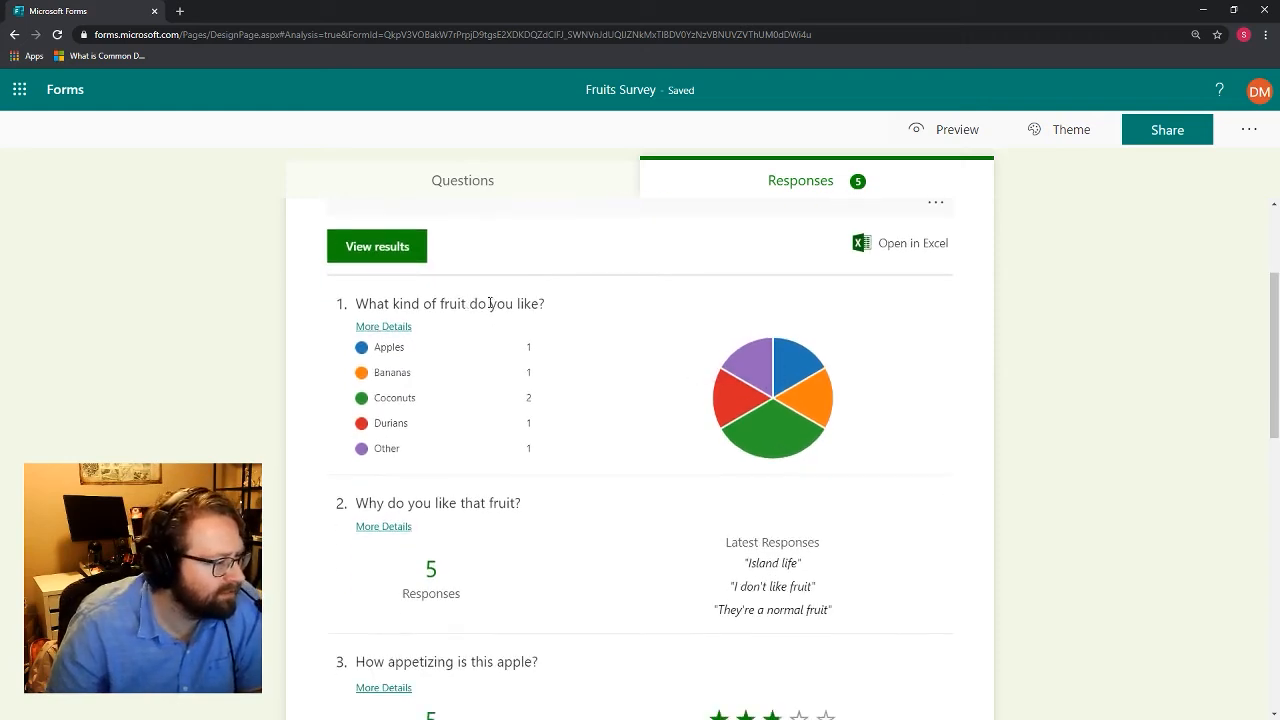
{"action": "mouse_move", "coordinate": [762, 430]}
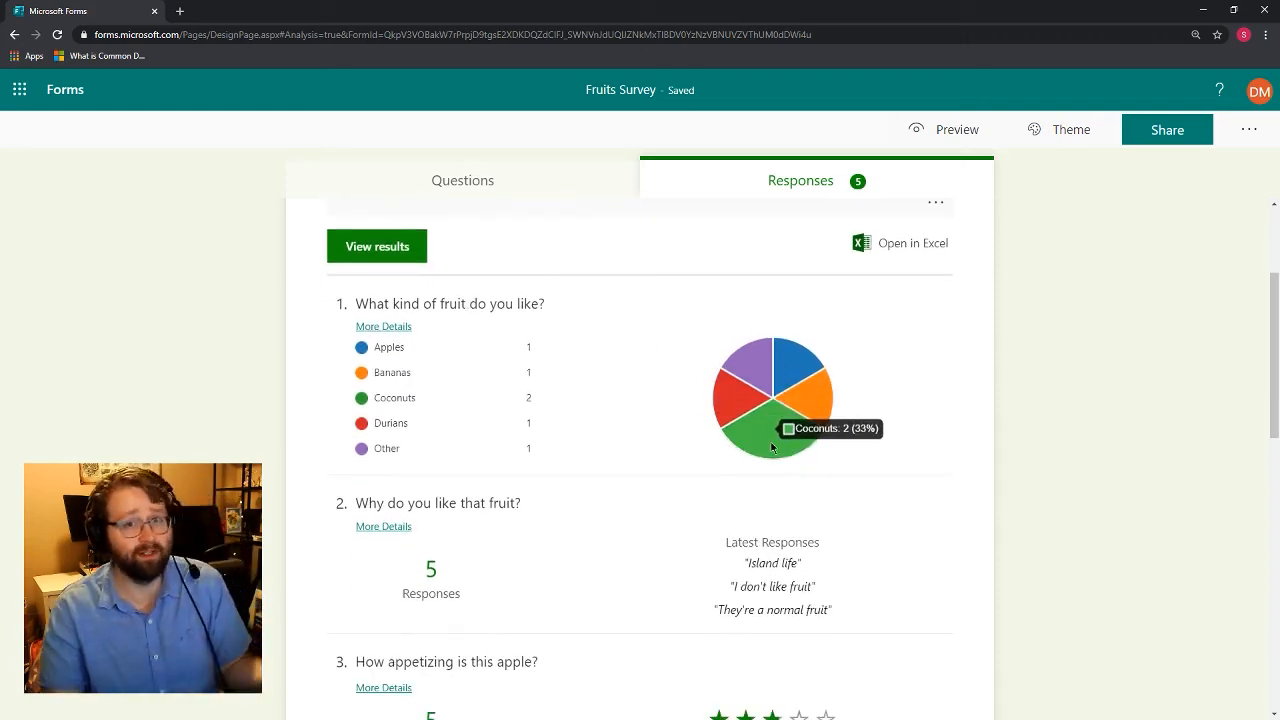
{"action": "scroll", "coordinate": [614, 420], "scroll_direction": "down", "scroll_amount": 2}
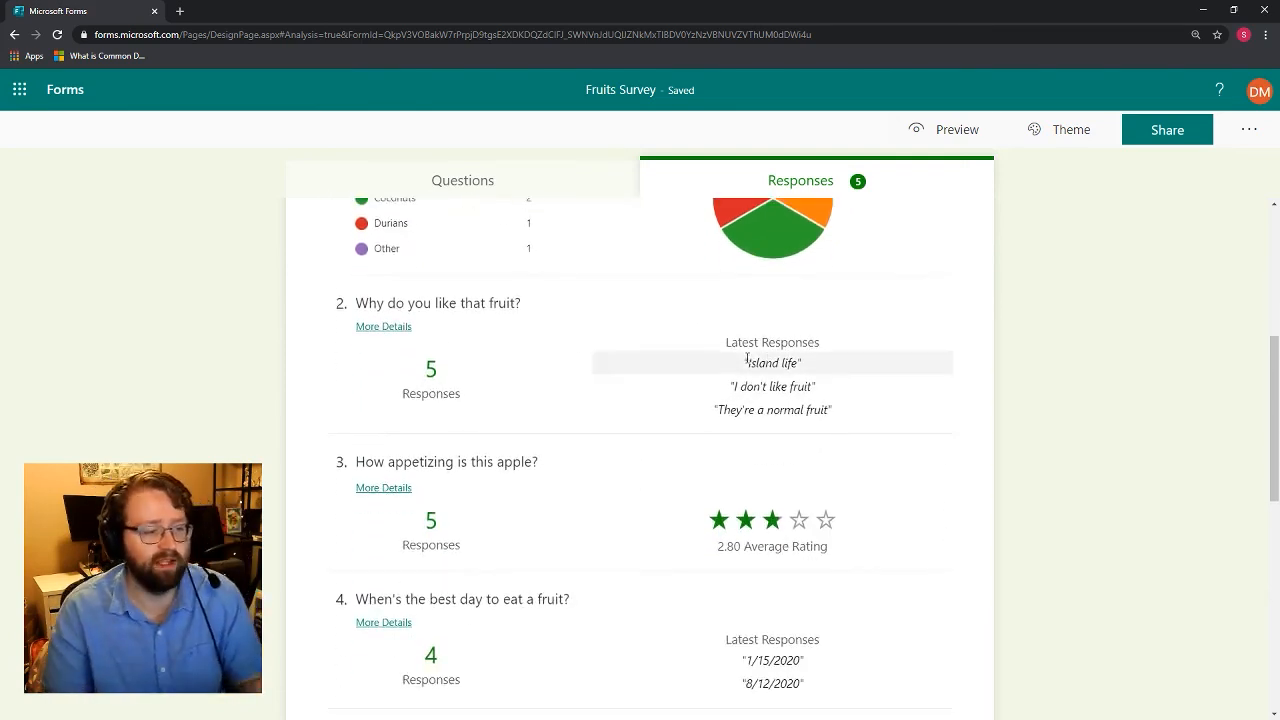
{"action": "scroll", "coordinate": [346, 337], "scroll_direction": "down", "scroll_amount": 1}
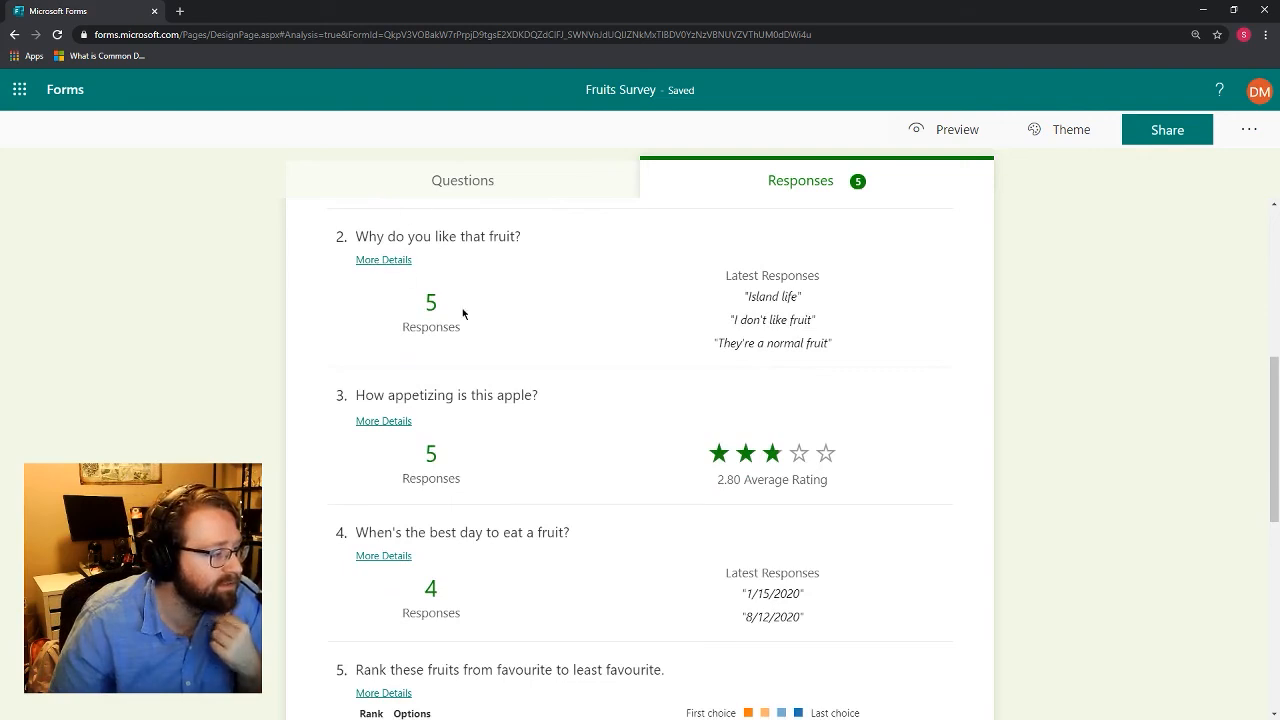
{"action": "scroll", "coordinate": [520, 386], "scroll_direction": "down", "scroll_amount": 1}
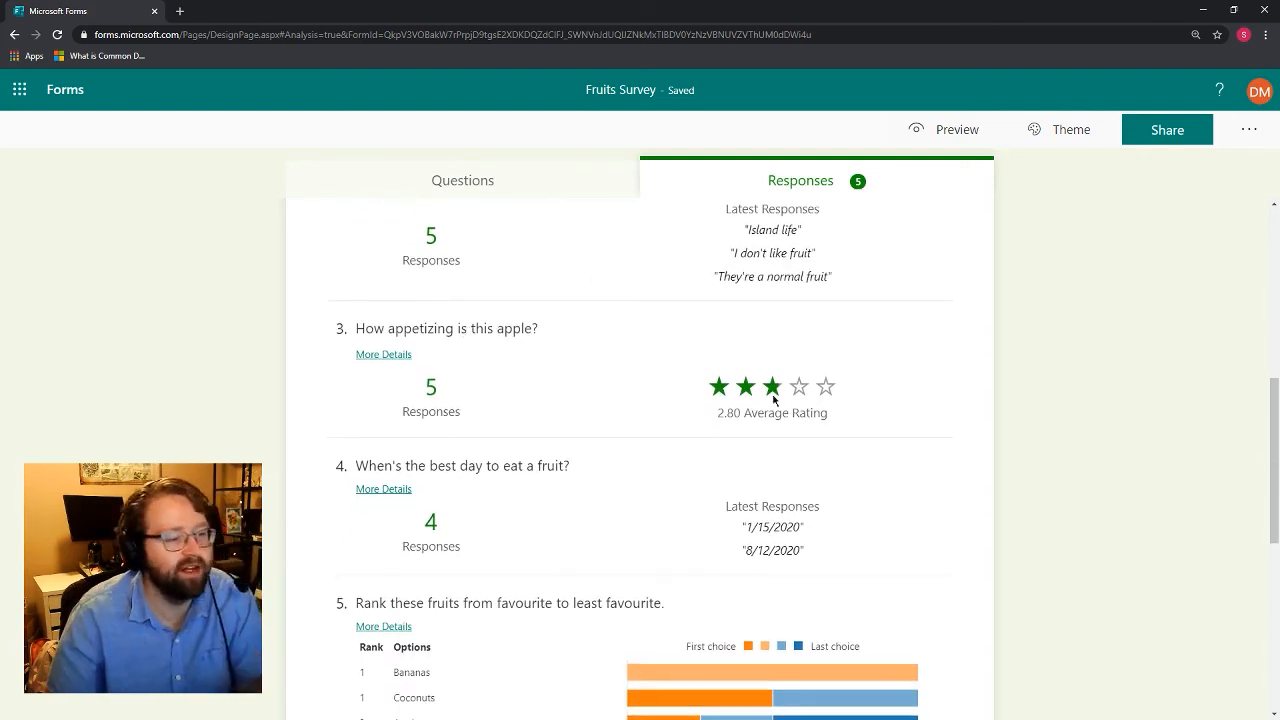
{"action": "mouse_move", "coordinate": [773, 396]}
{"action": "scroll", "coordinate": [772, 396], "scroll_direction": "down", "scroll_amount": 2}
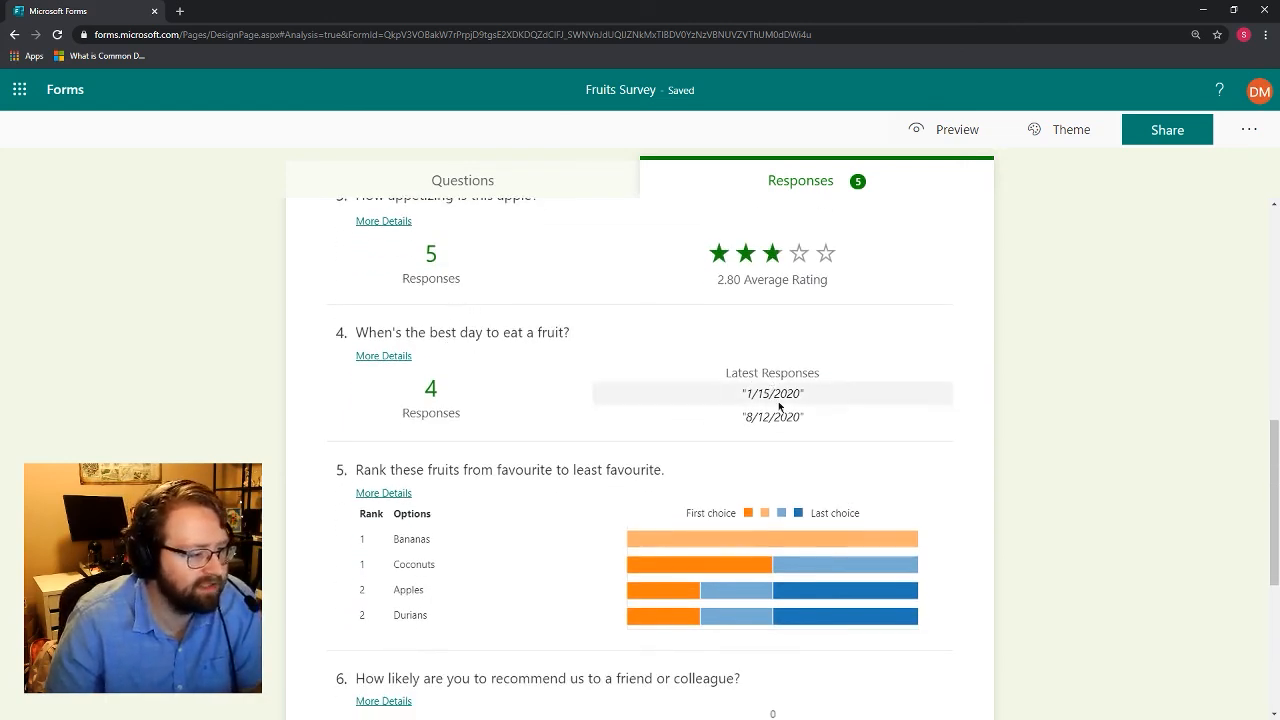
Step: Examine the charts for the fruit ranking, the recommendation score and the two preference statements
{"action": "scroll", "coordinate": [780, 432], "scroll_direction": "down", "scroll_amount": 2}
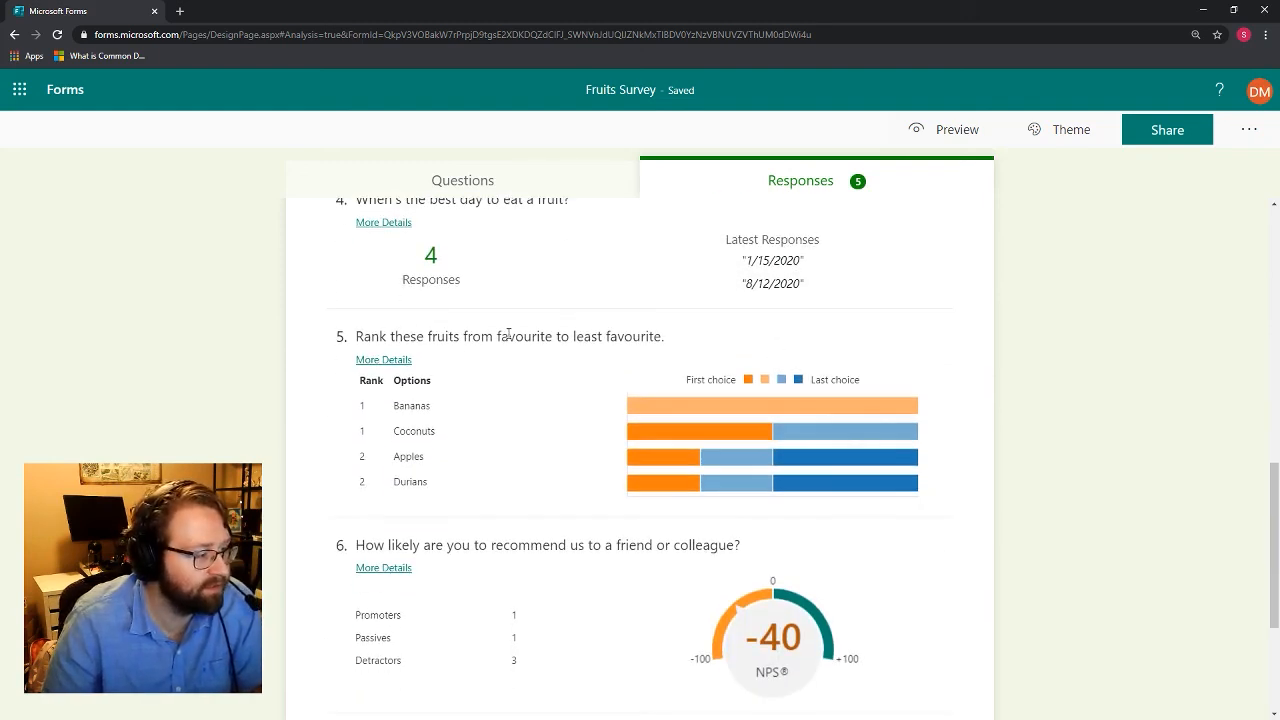
{"action": "scroll", "coordinate": [618, 352], "scroll_direction": "down", "scroll_amount": 1}
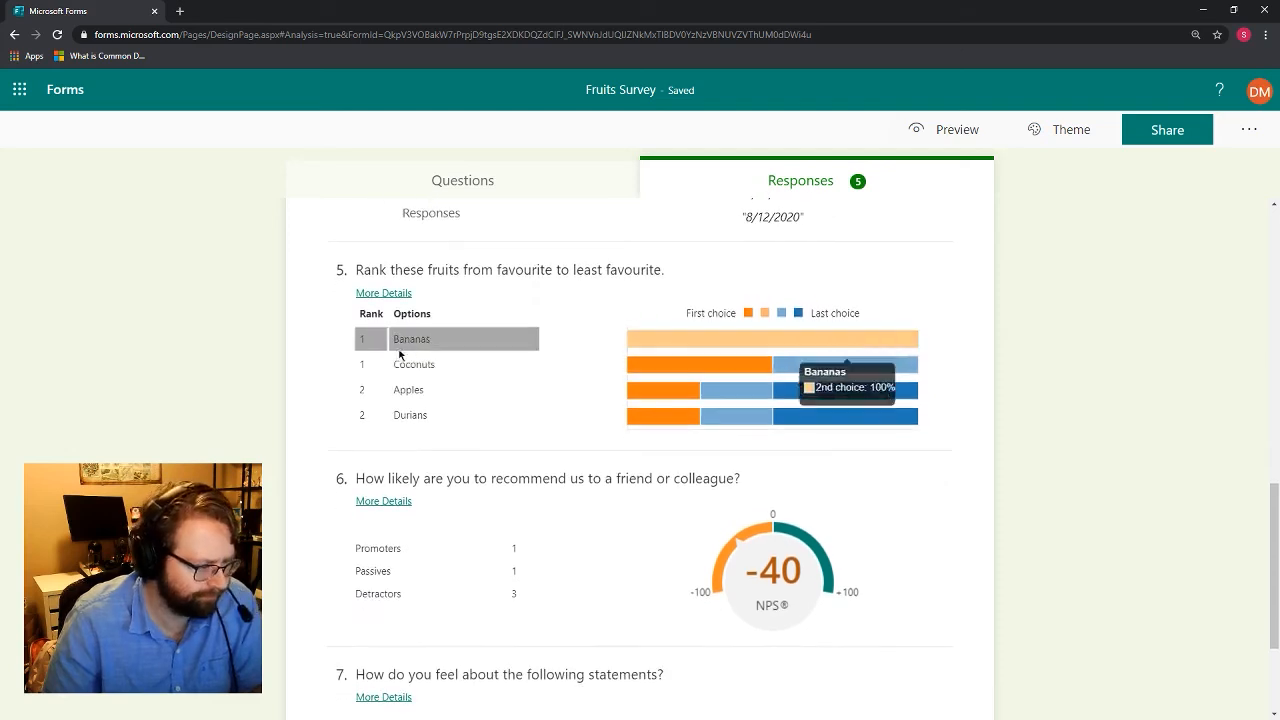
{"action": "mouse_move", "coordinate": [703, 346]}
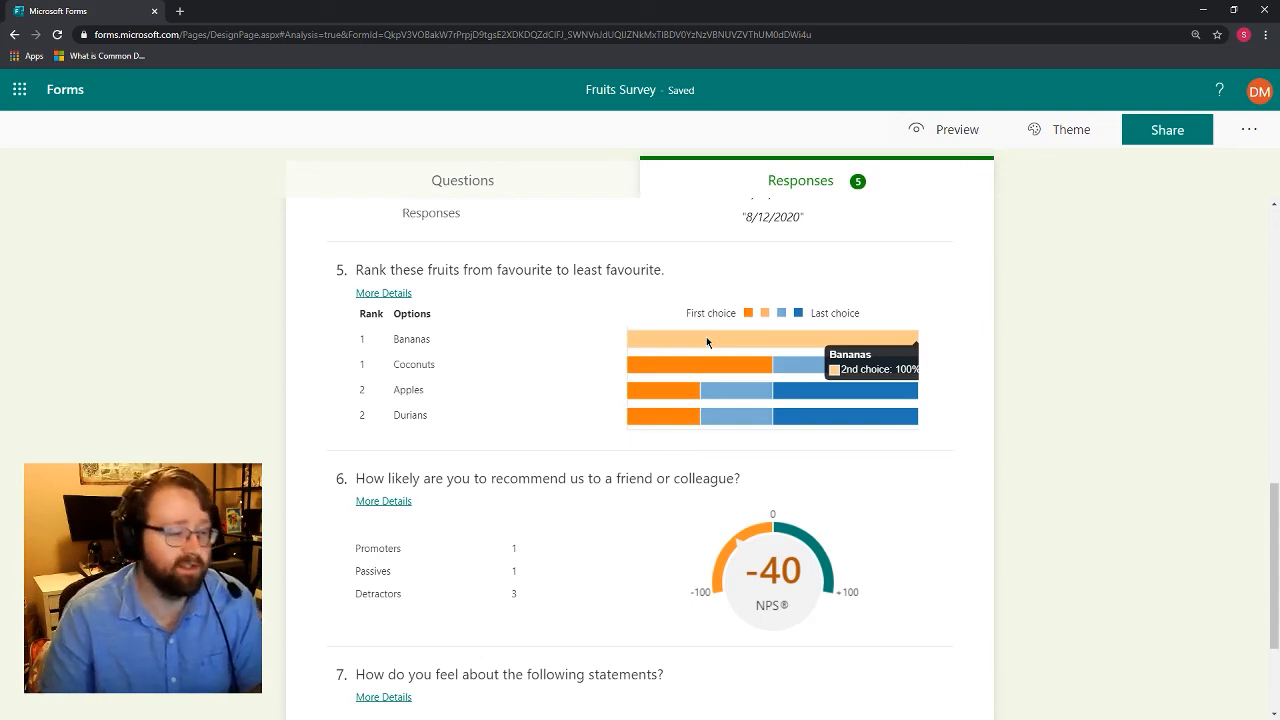
{"action": "mouse_move", "coordinate": [804, 372]}
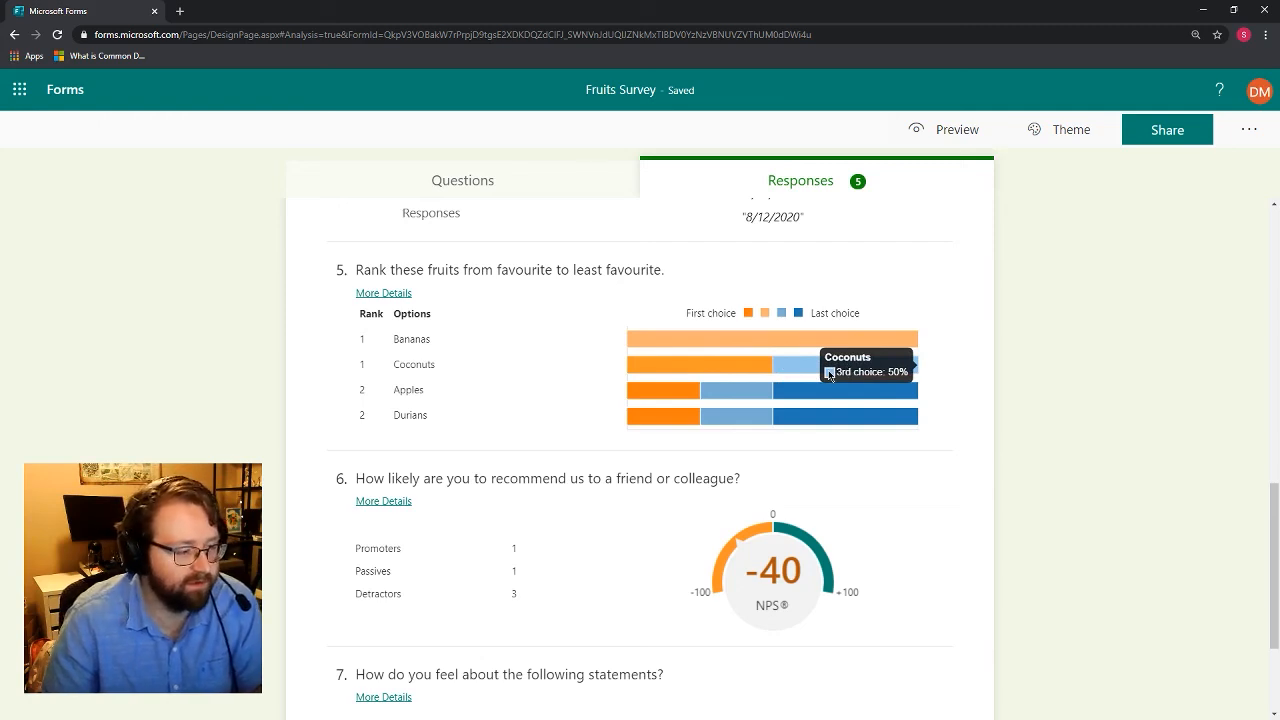
{"action": "mouse_move", "coordinate": [695, 398]}
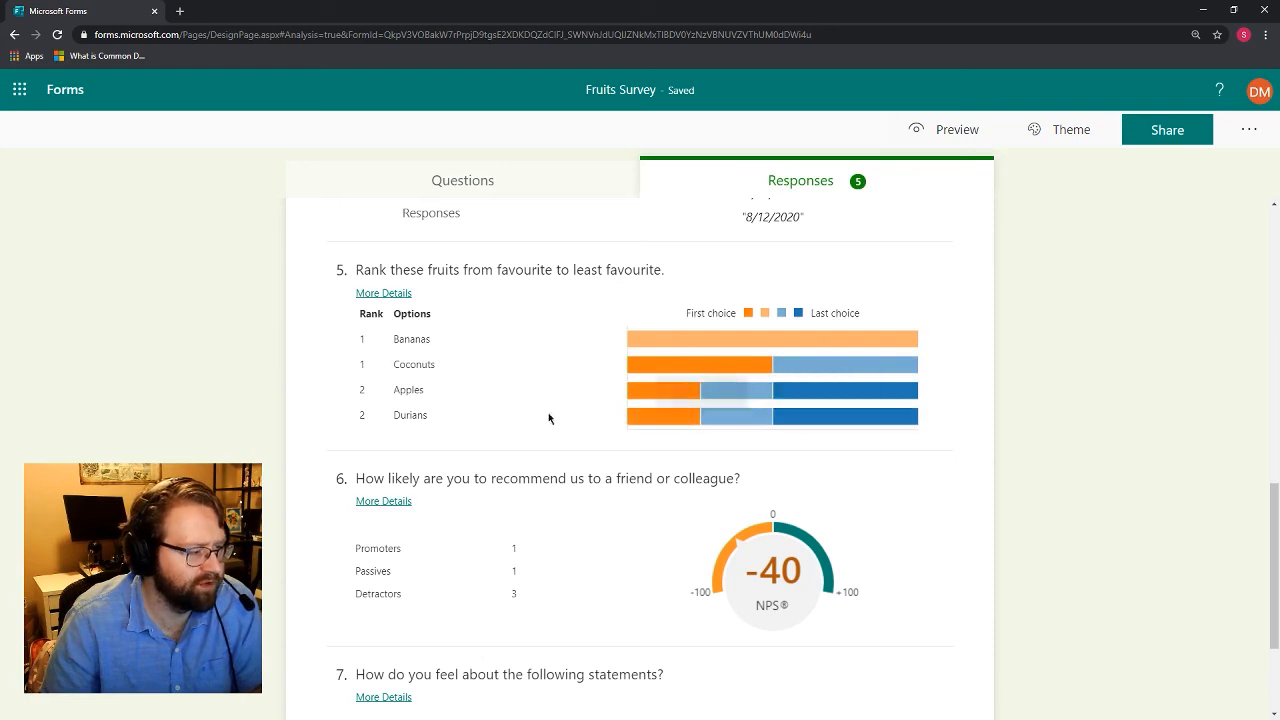
{"action": "scroll", "coordinate": [489, 363], "scroll_direction": "down", "scroll_amount": 1}
{"action": "scroll", "coordinate": [490, 440], "scroll_direction": "down", "scroll_amount": 1}
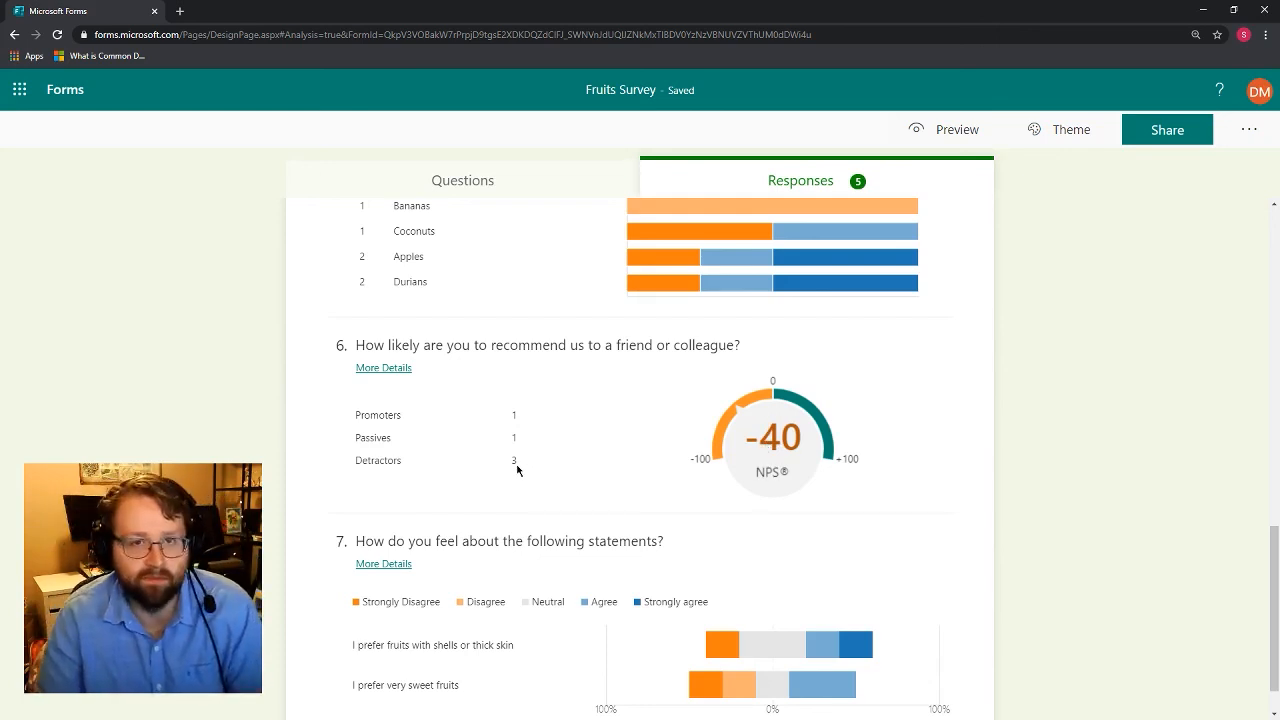
{"action": "scroll", "coordinate": [631, 449], "scroll_direction": "down", "scroll_amount": 1}
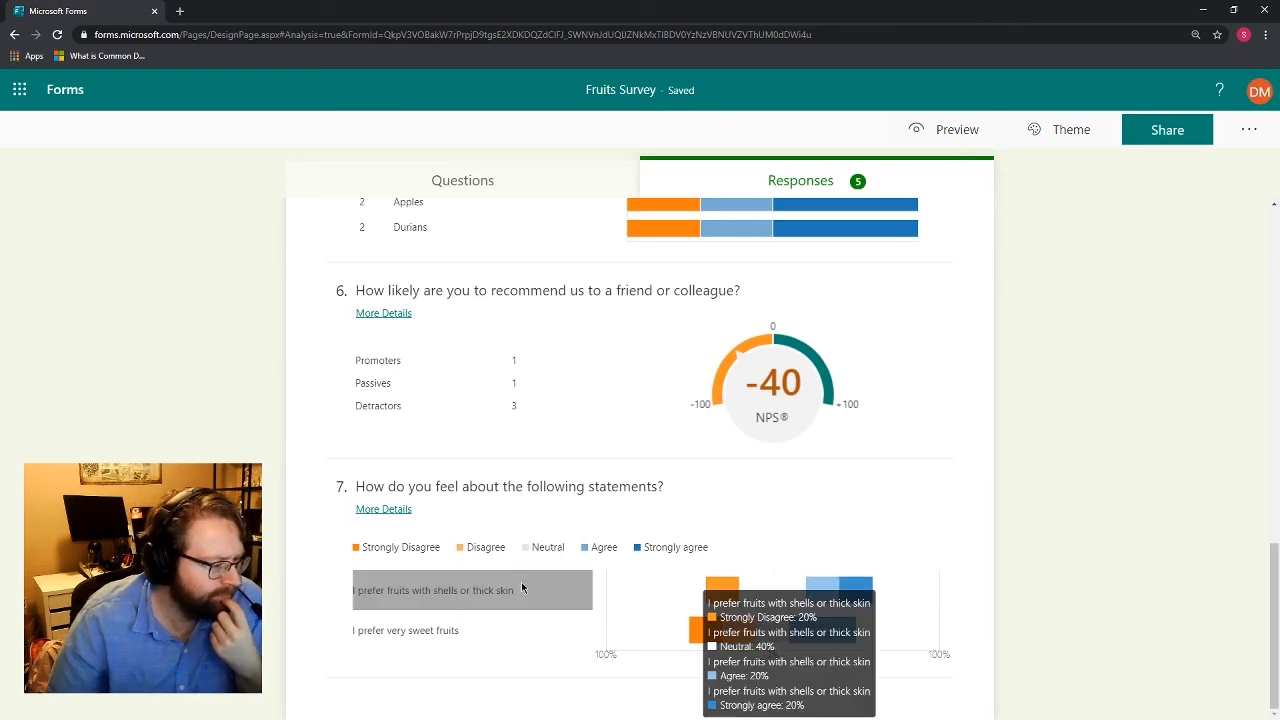
{"action": "mouse_move", "coordinate": [860, 595]}
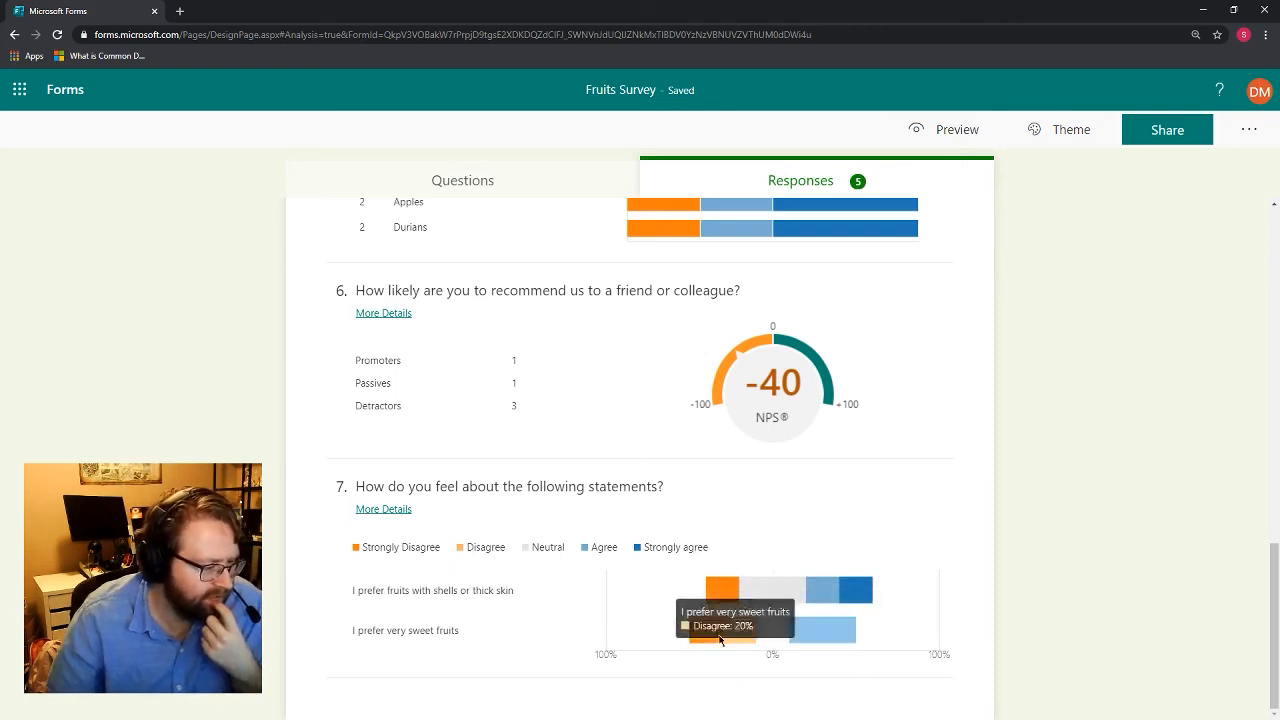
{"action": "mouse_move", "coordinate": [817, 645]}
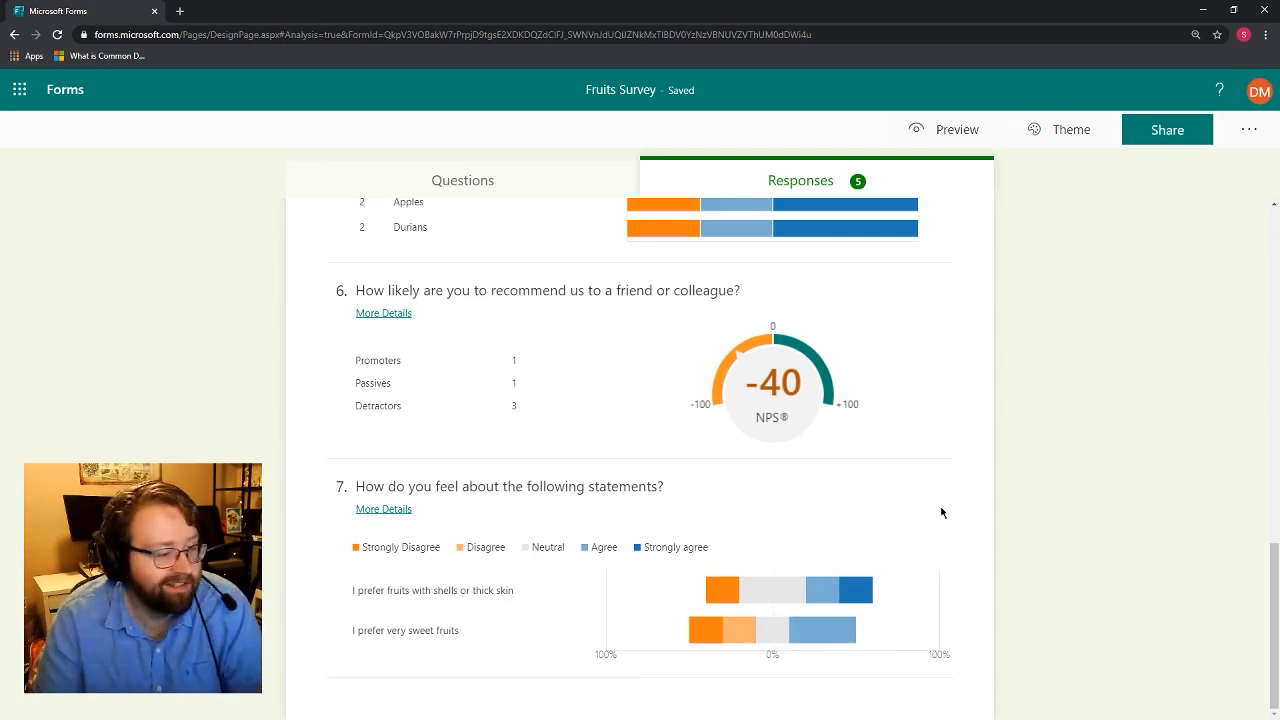
Step: Export the survey responses to Excel, open Fruits Survey(1-5).xlsx and inspect the Email column
{"action": "scroll", "coordinate": [969, 543], "scroll_direction": "up", "scroll_amount": 5}
{"action": "scroll", "coordinate": [720, 562], "scroll_direction": "up", "scroll_amount": 7}
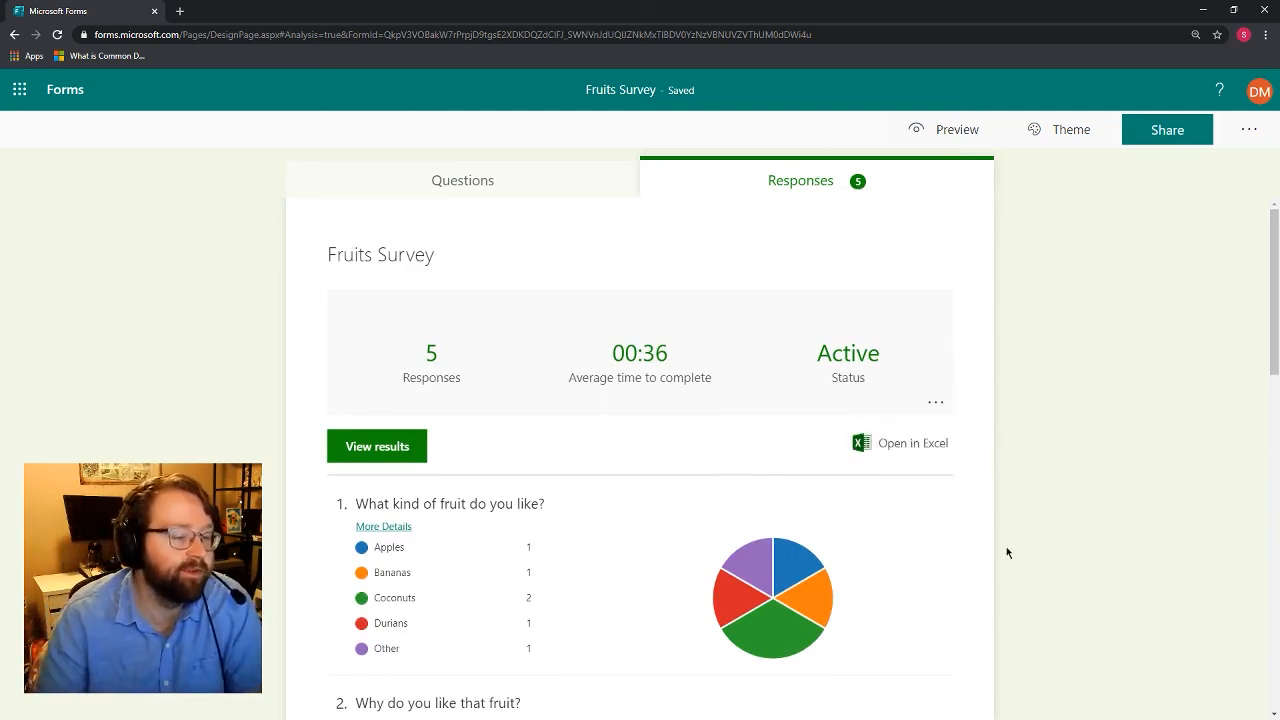
{"action": "left_click", "coordinate": [873, 446]}
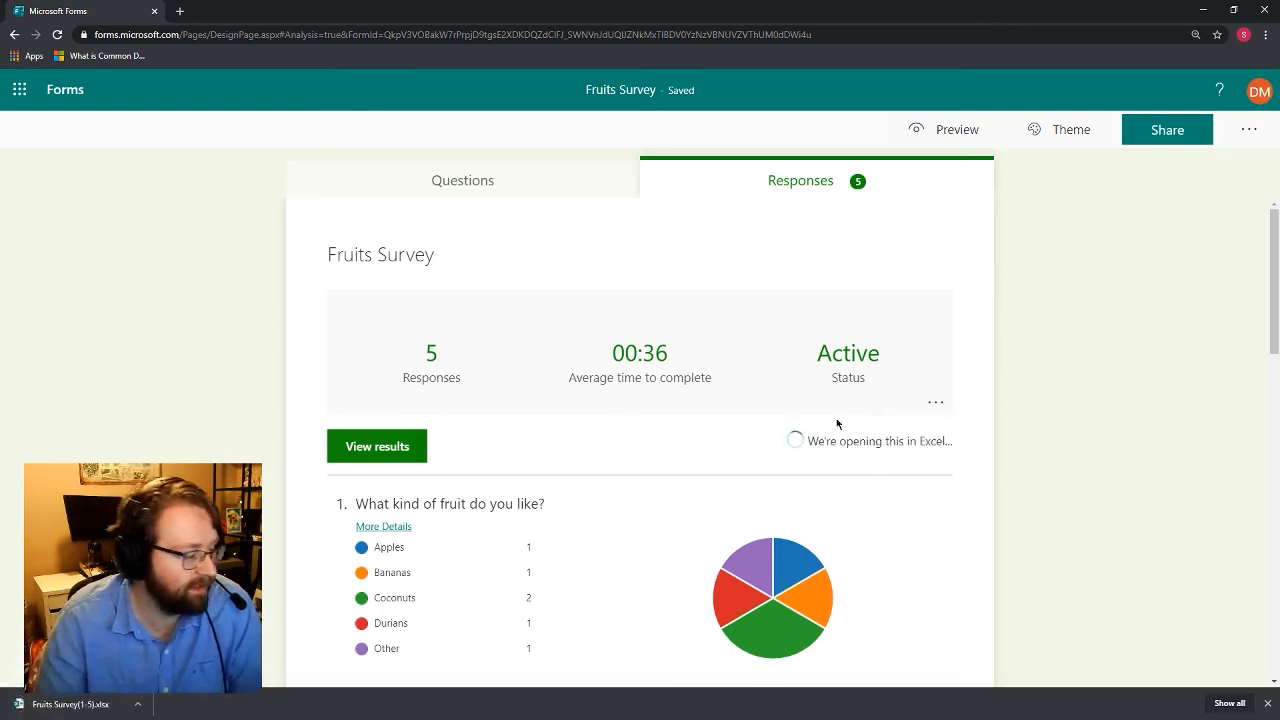
{"action": "left_click", "coordinate": [82, 705]}
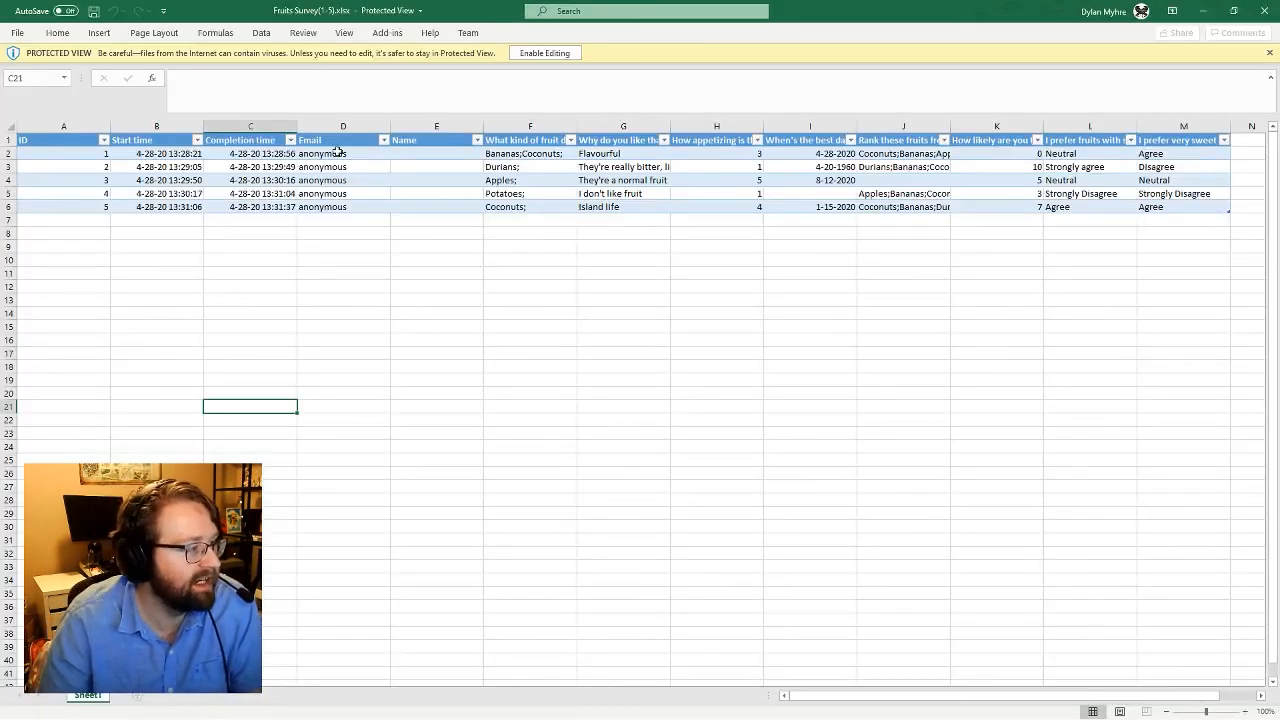
{"action": "left_click_drag", "start_coordinate": [325, 142], "coordinate": [345, 207]}
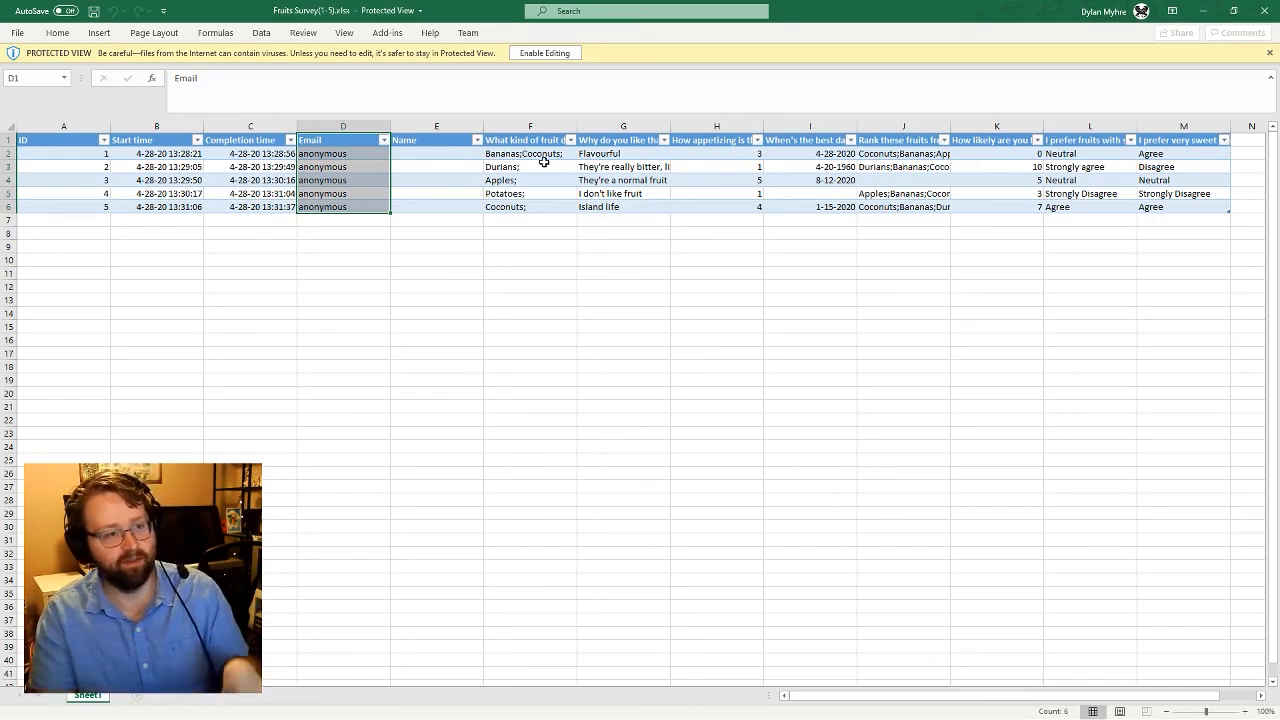
{"action": "left_click", "coordinate": [221, 218]}
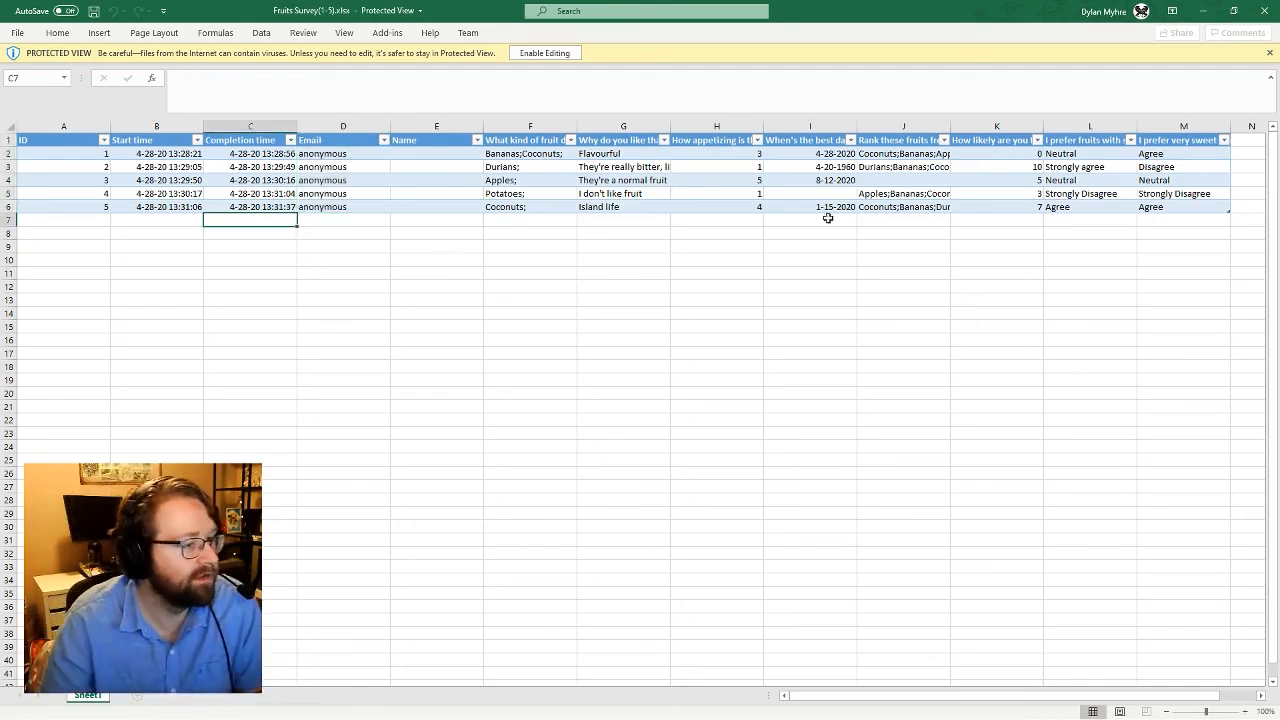